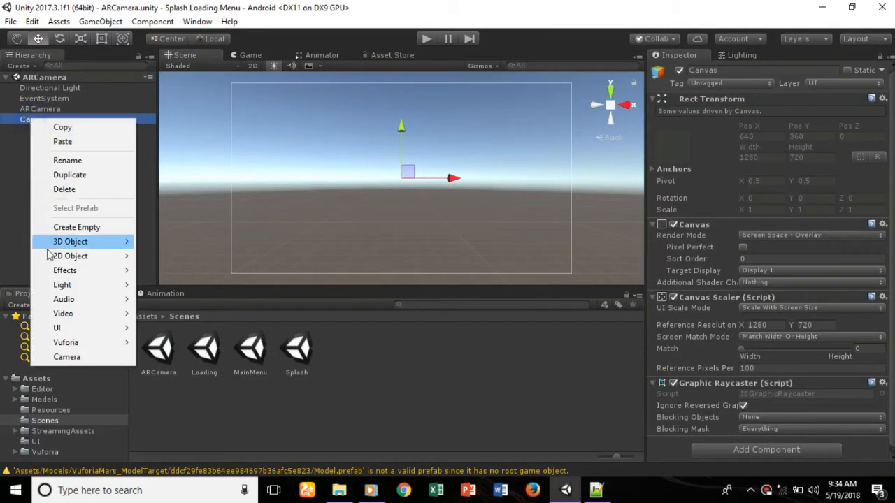
# Add a UI Image as a child of the Canvas and name it HeaderTop.
pyautogui.moveTo(114, 334)
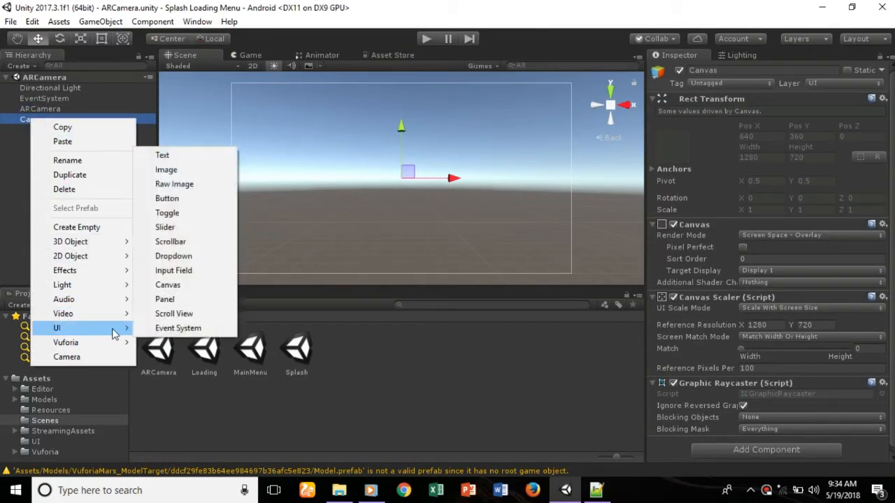
pyautogui.click(194, 170)
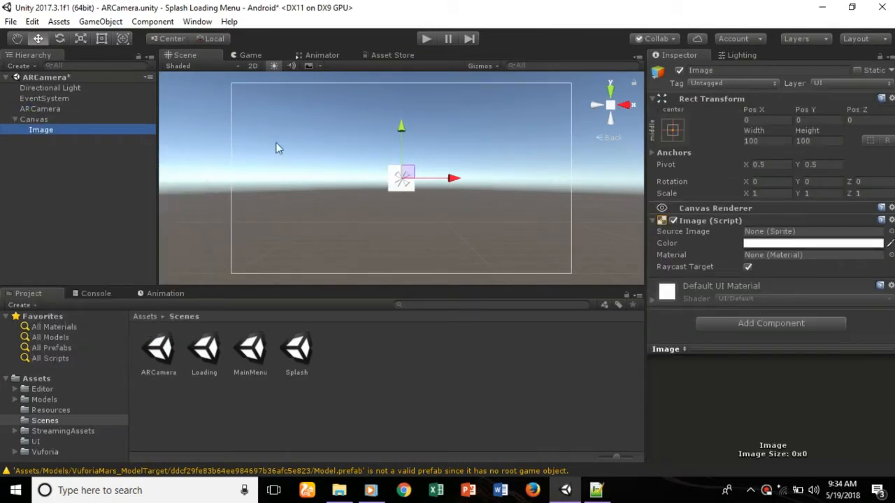
pyautogui.click(43, 131)
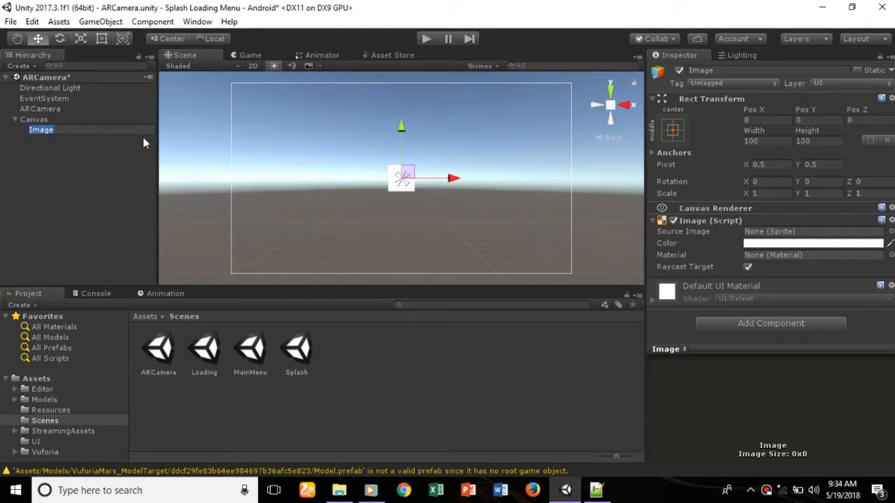
pyautogui.write('HeaderTop')
pyautogui.press('Return')
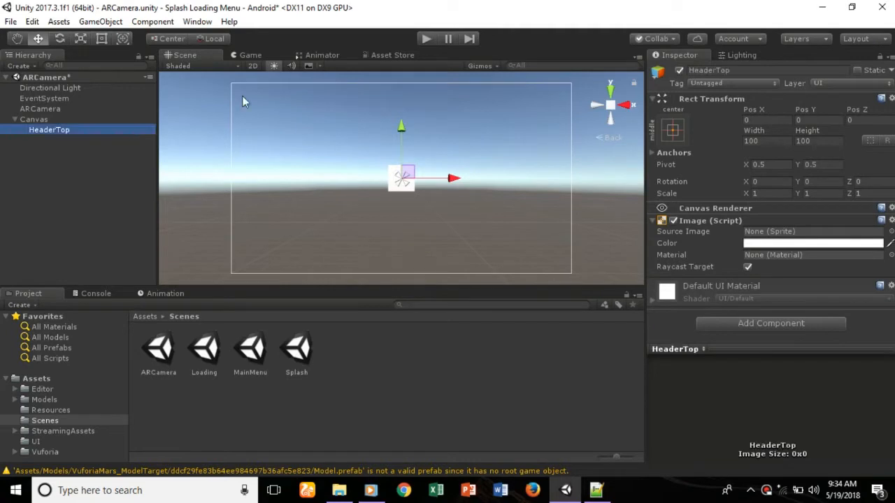
# Anchor HeaderTop to middle-stretch and set its Left and Right offsets to 0 and its Height to 70.
pyautogui.click(672, 130)
pyautogui.click(813, 262)
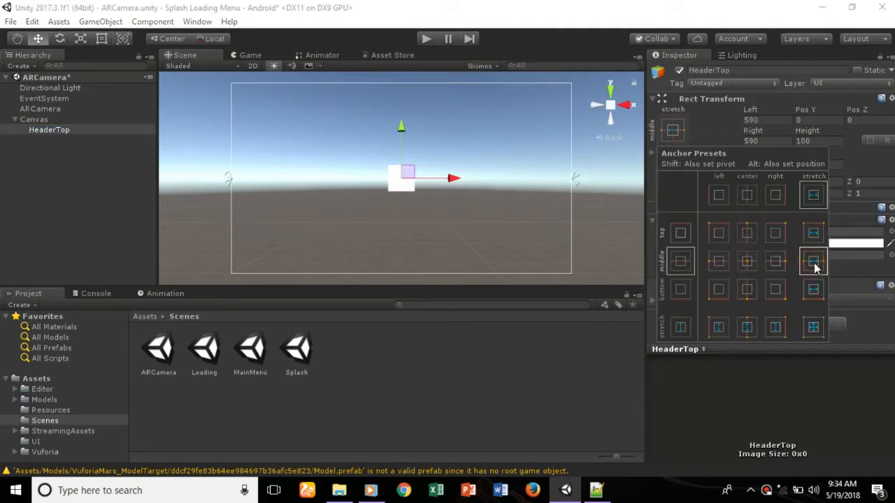
pyautogui.click(770, 123)
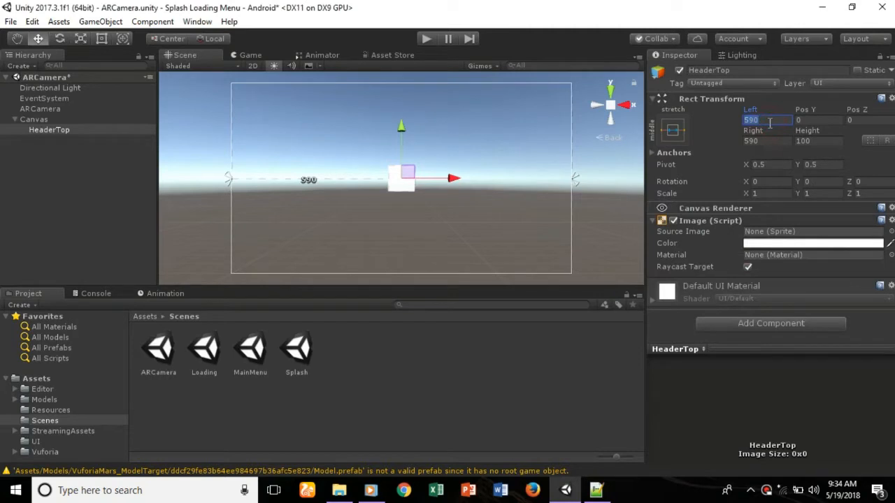
pyautogui.write('0')
pyautogui.click(770, 141)
pyautogui.write('0')
pyautogui.click(813, 142)
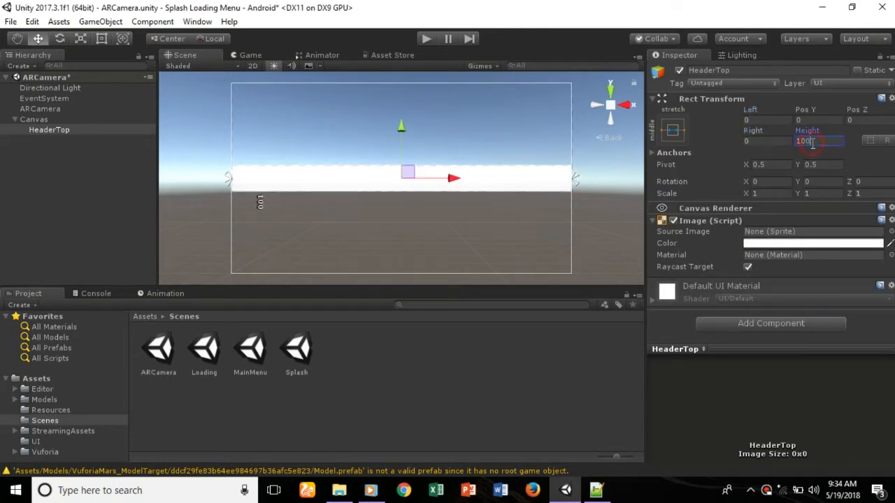
pyautogui.write('70')
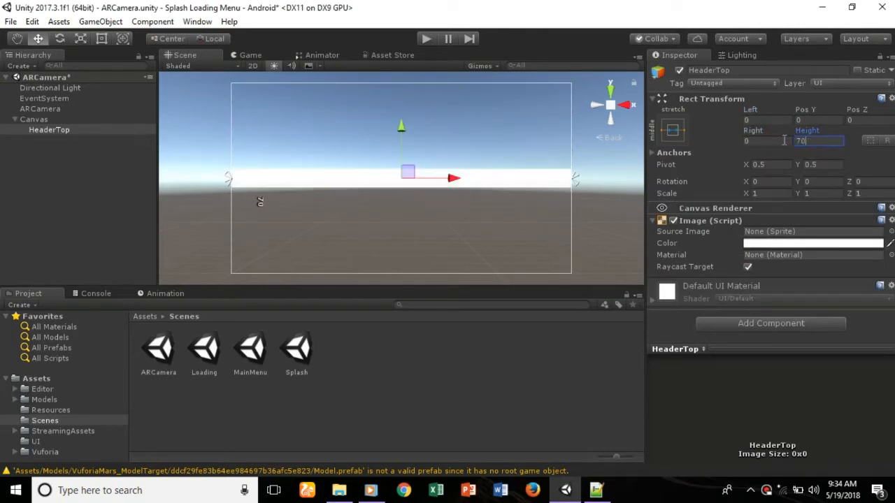
# Change HeaderTop's anchor preset to top-center and set its Pos Y to -30.
pyautogui.click(809, 120)
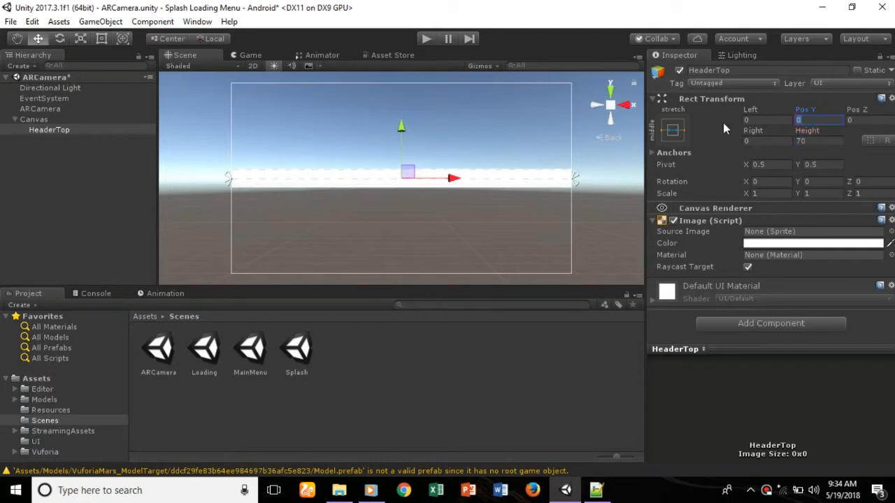
pyautogui.click(673, 131)
pyautogui.click(748, 232)
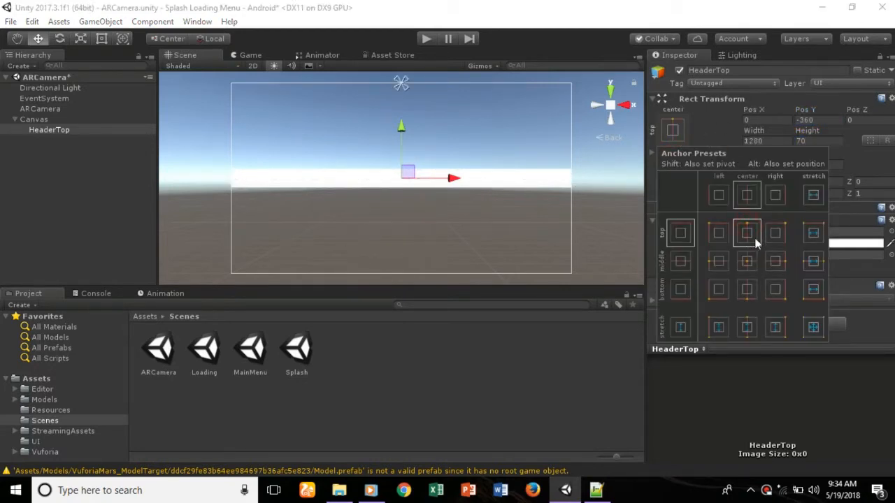
pyautogui.click(824, 124)
pyautogui.click(825, 122)
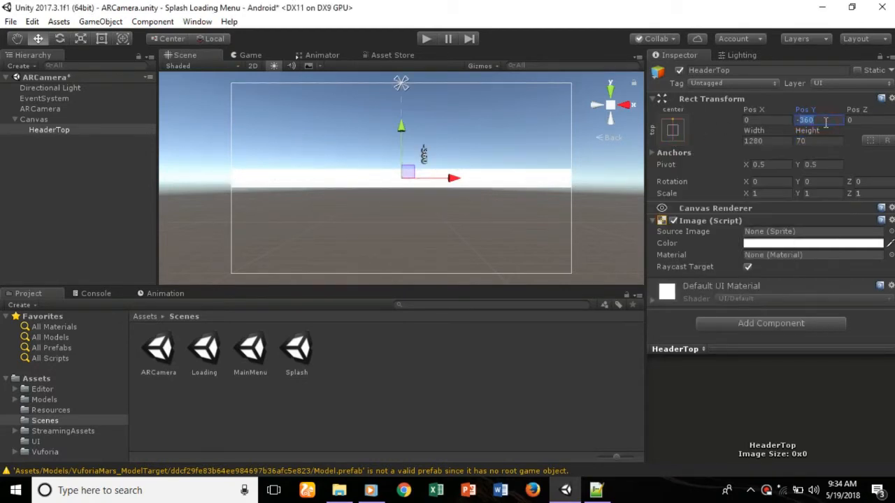
pyautogui.write('-50')
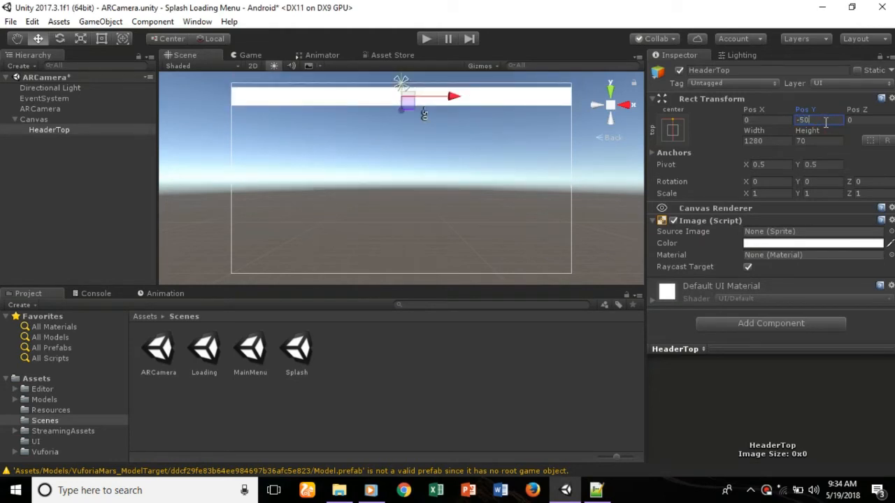
pyautogui.press('BackSpace')
pyautogui.press('BackSpace')
pyautogui.write('30')
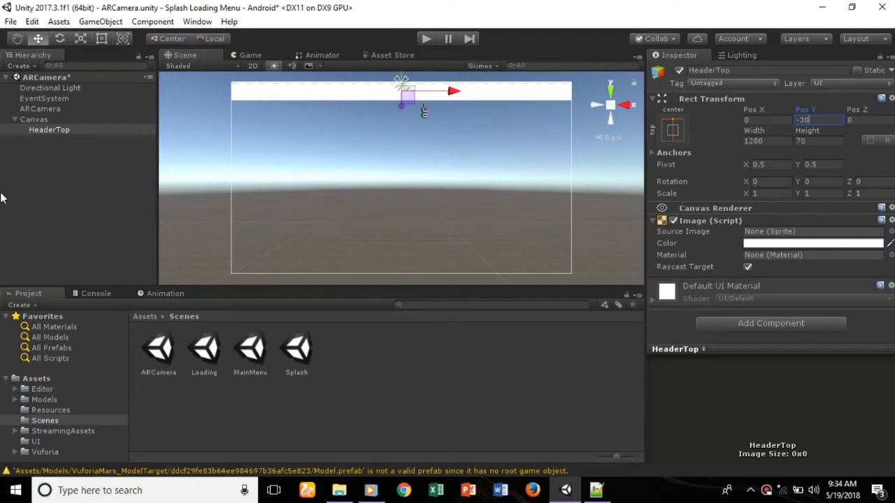
# Add a UI Text object as a child of HeaderTop with the content "AR Camera".
pyautogui.doubleClick(51, 130)
pyautogui.scroll(6, 256, 176)
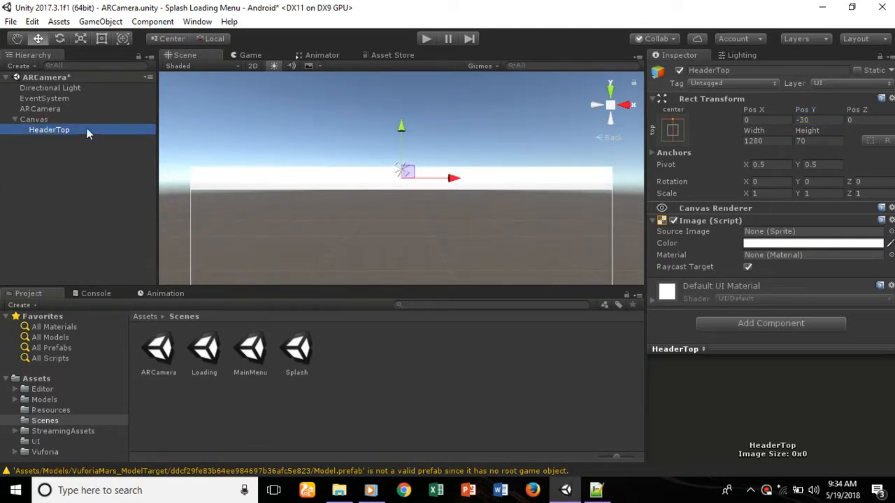
pyautogui.rightClick(41, 131)
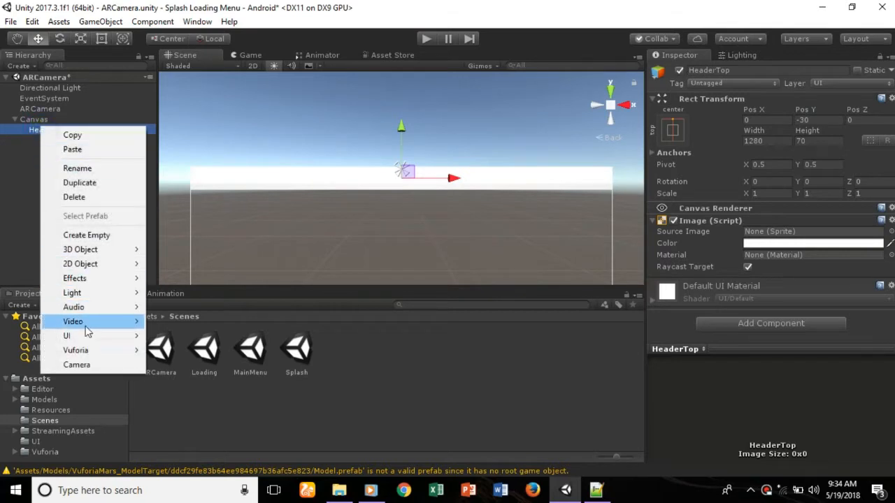
pyautogui.moveTo(83, 338)
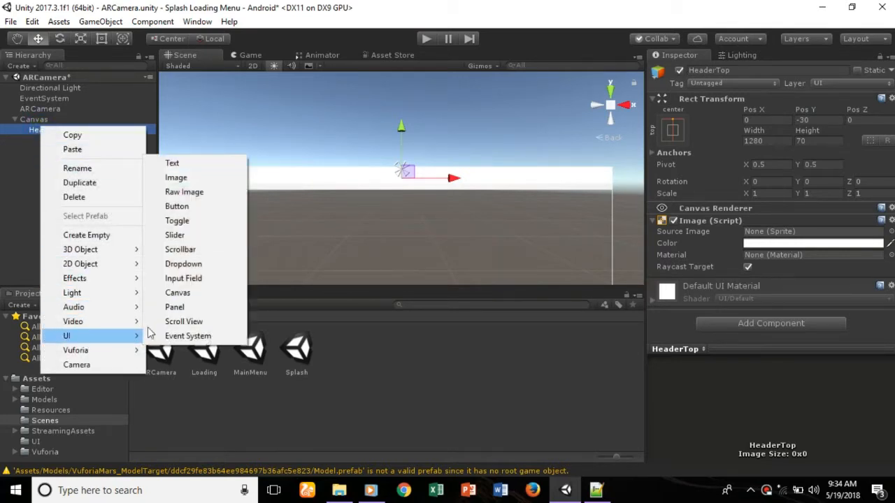
pyautogui.click(172, 164)
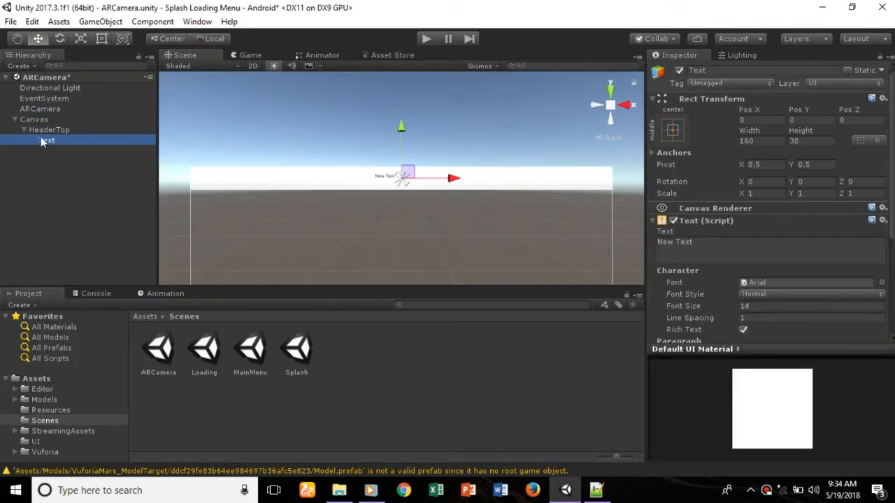
pyautogui.click(703, 252)
pyautogui.write('A')
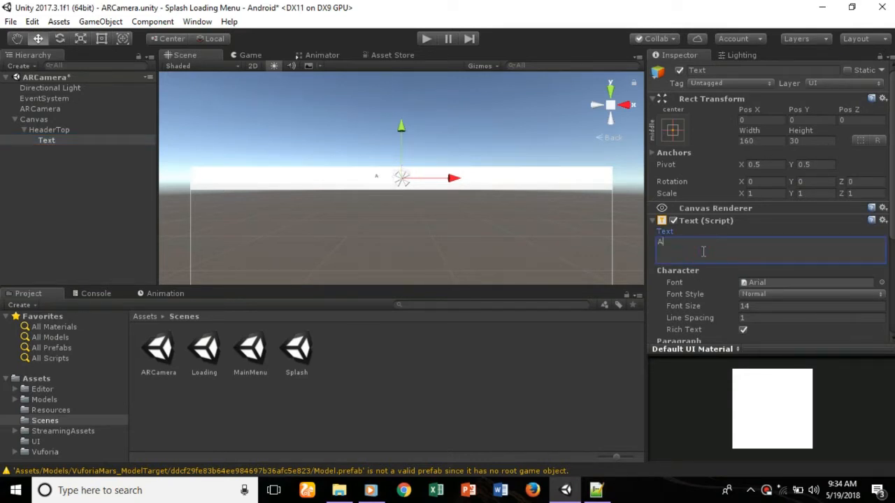
pyautogui.write('R Camera')
# Set the AR Camera text's font style to Bold and its font size to 25.
pyautogui.scroll(-3, 729, 236)
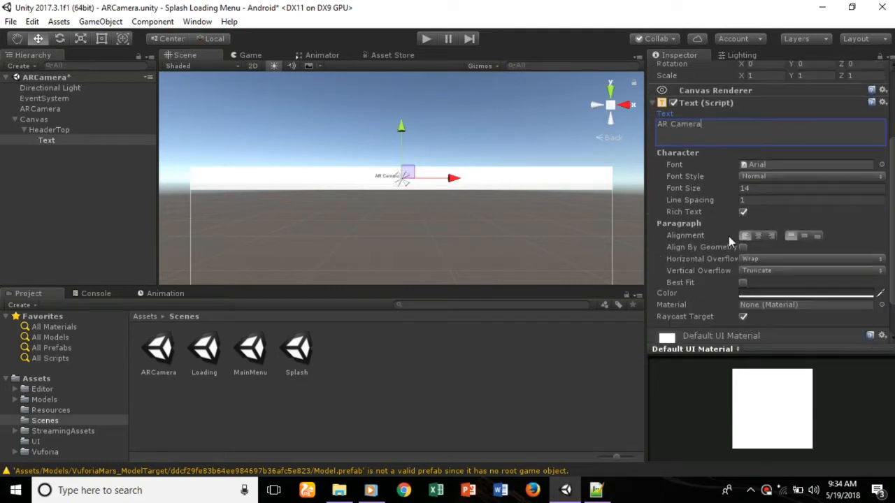
pyautogui.click(767, 176)
pyautogui.click(777, 203)
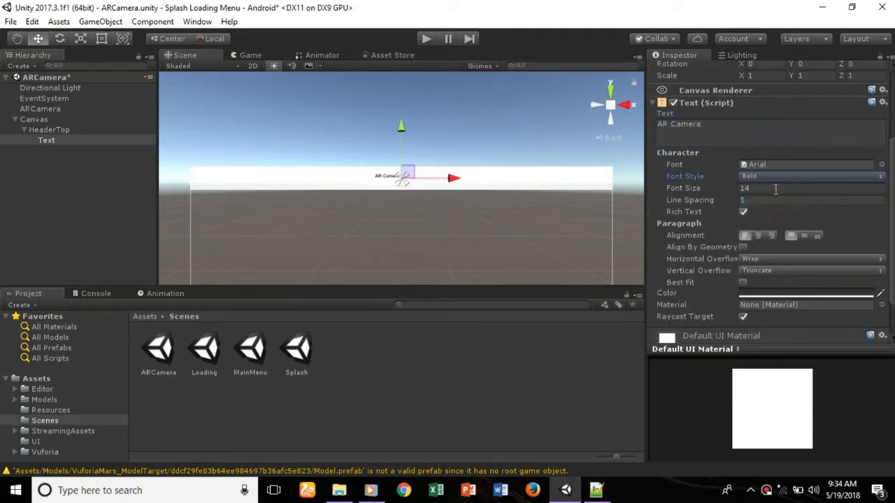
pyautogui.click(775, 188)
pyautogui.write('25')
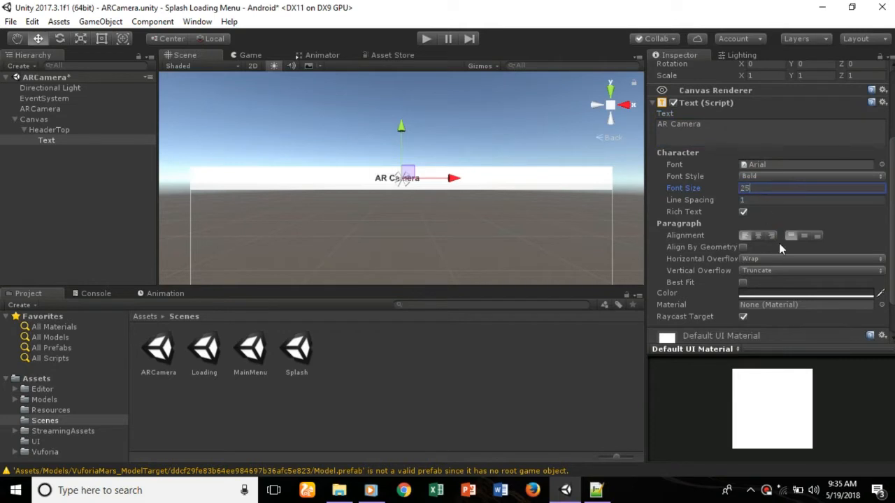
# Center the AR Camera text horizontally and vertically, and enable Best Fit.
pyautogui.scroll(-1, 779, 243)
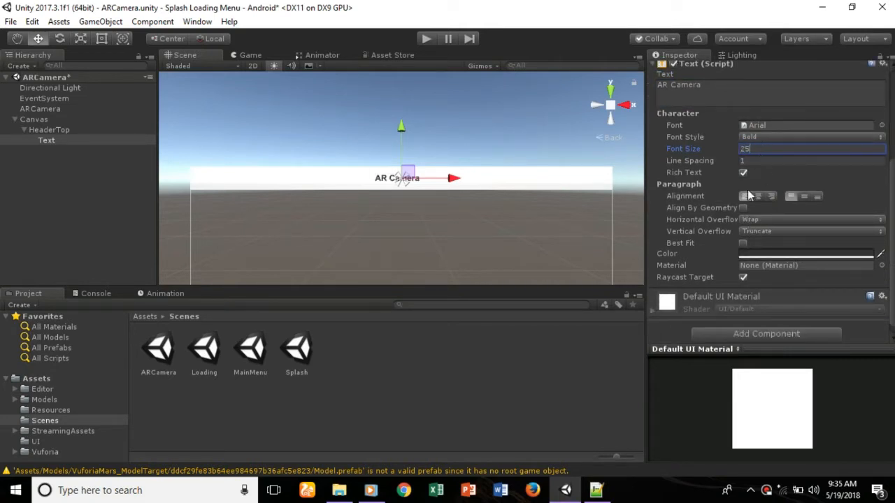
pyautogui.click(757, 197)
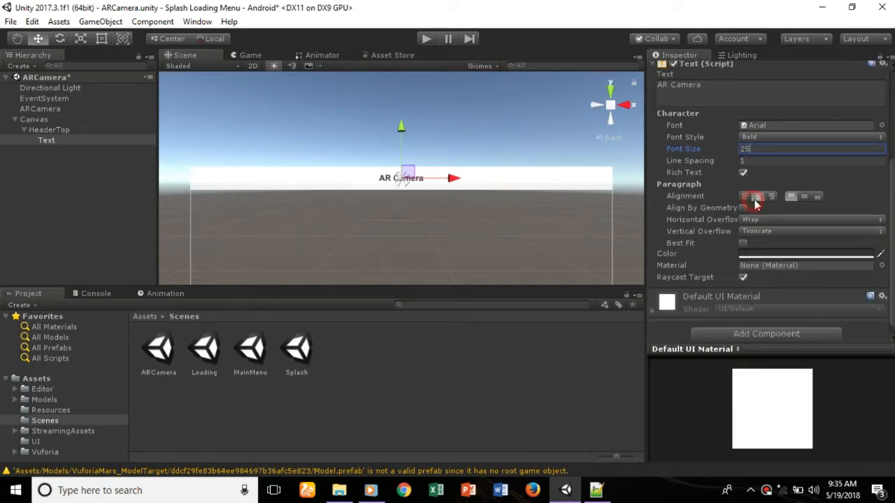
pyautogui.click(807, 199)
pyautogui.click(756, 137)
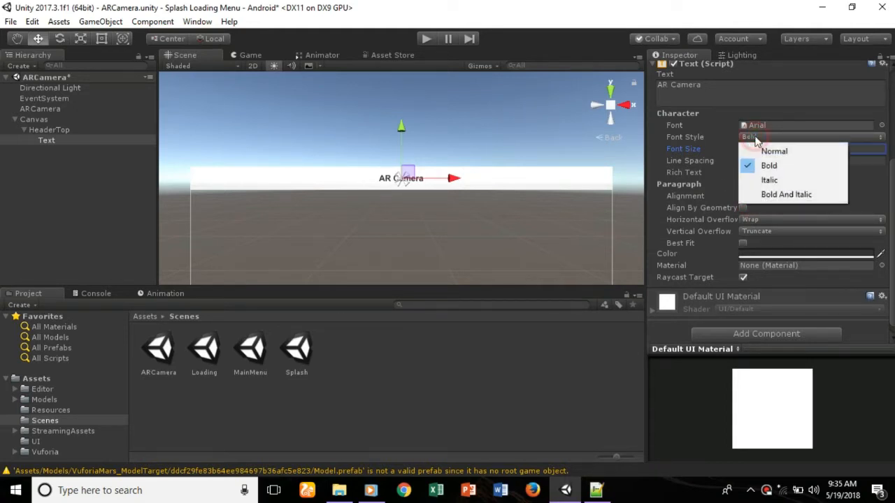
pyautogui.click(719, 96)
pyautogui.click(743, 244)
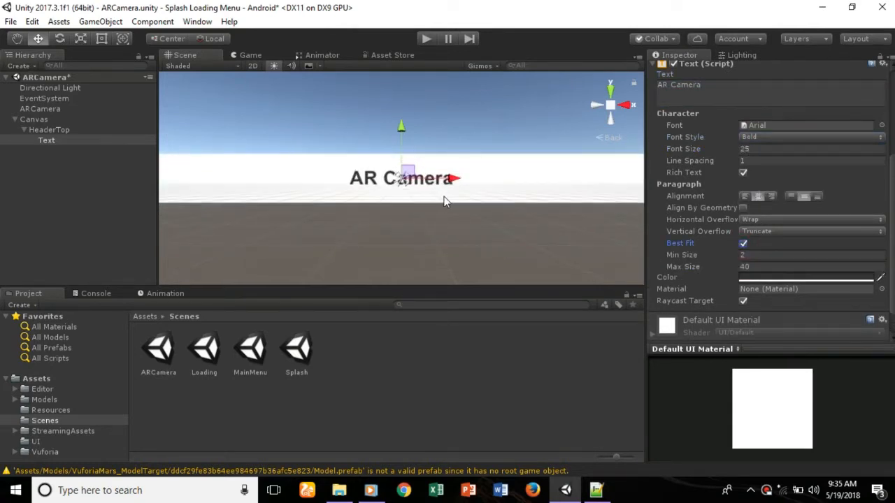
# Preview the header in the Game view and try a height of 35 for the AR Camera text before restoring 30.
pyautogui.click(249, 55)
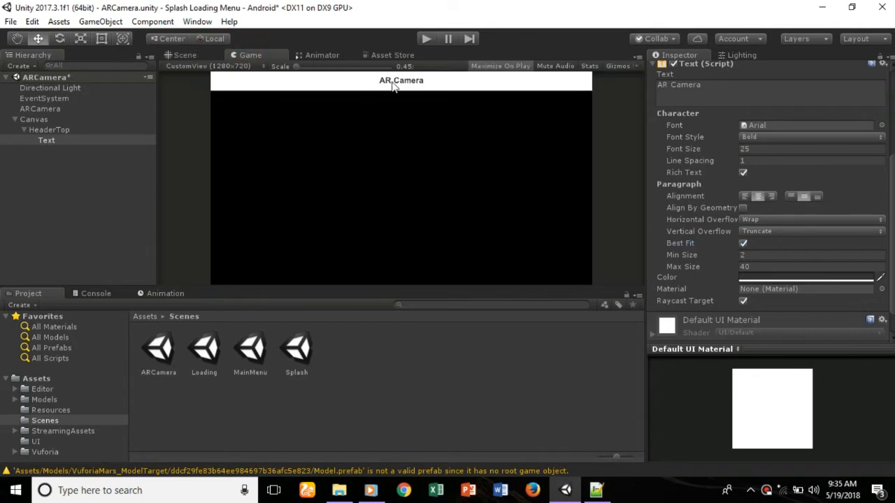
pyautogui.scroll(5, 768, 196)
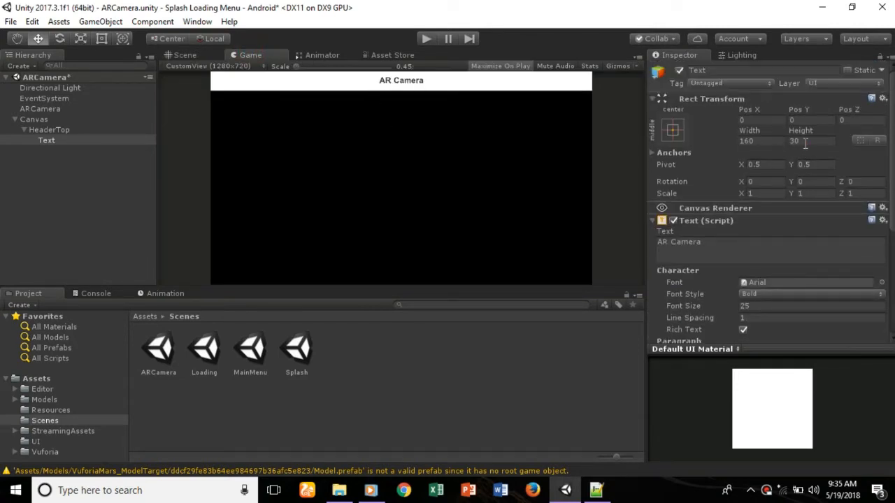
pyautogui.click(806, 144)
pyautogui.write('35')
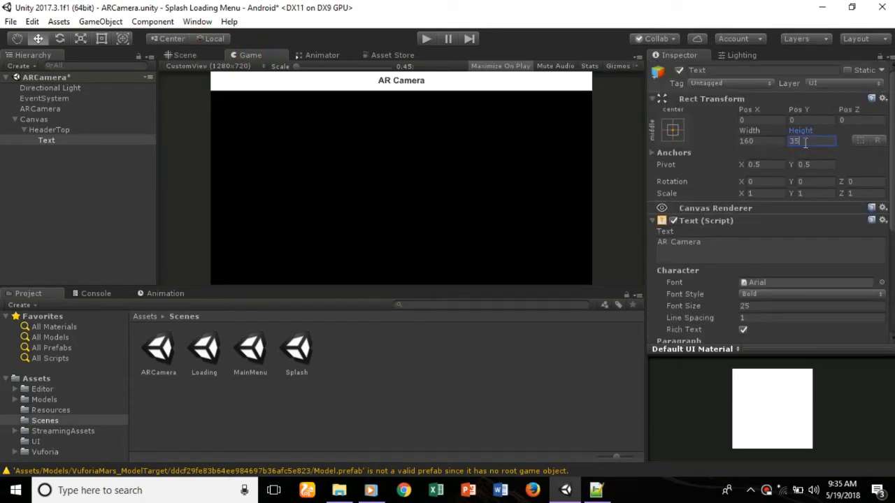
pyautogui.press('BackSpace')
pyautogui.write('0')
# Set HeaderTop's Pos Y to -35.
pyautogui.click(48, 130)
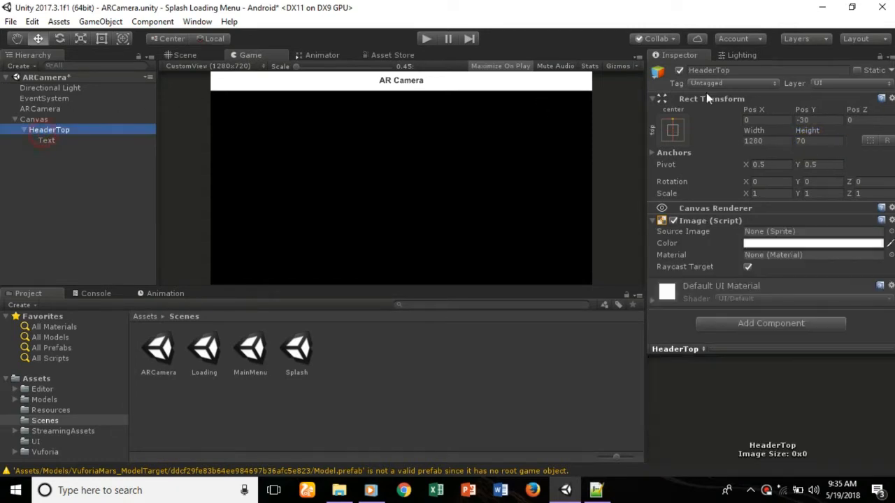
pyautogui.click(819, 120)
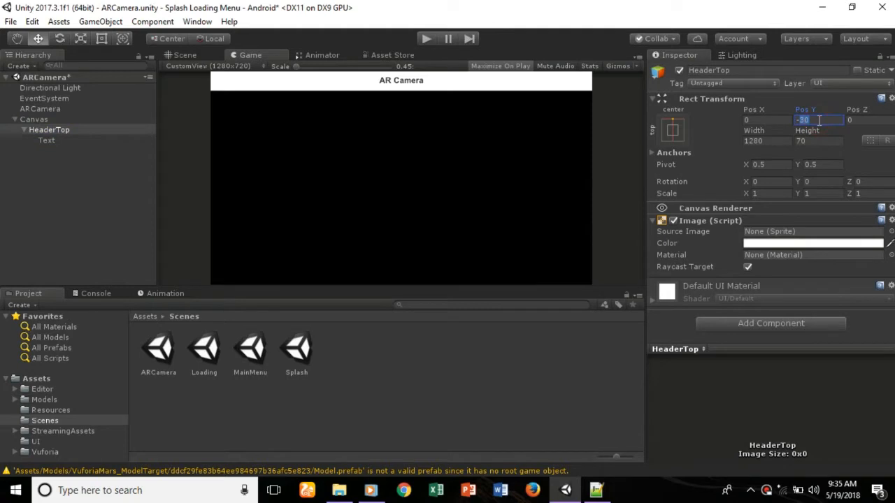
pyautogui.write('-35')
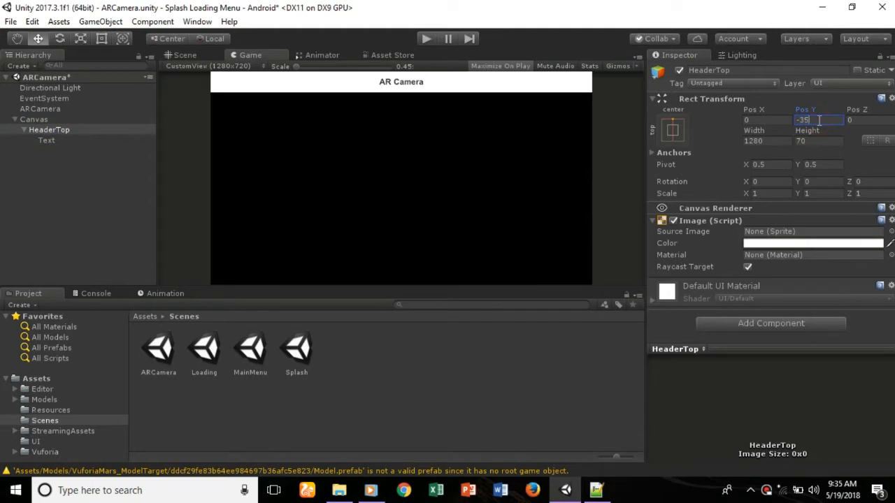
# Add a UI Button as a child of HeaderTop and name it ButtonBack.
pyautogui.click(47, 130)
pyautogui.rightClick(47, 136)
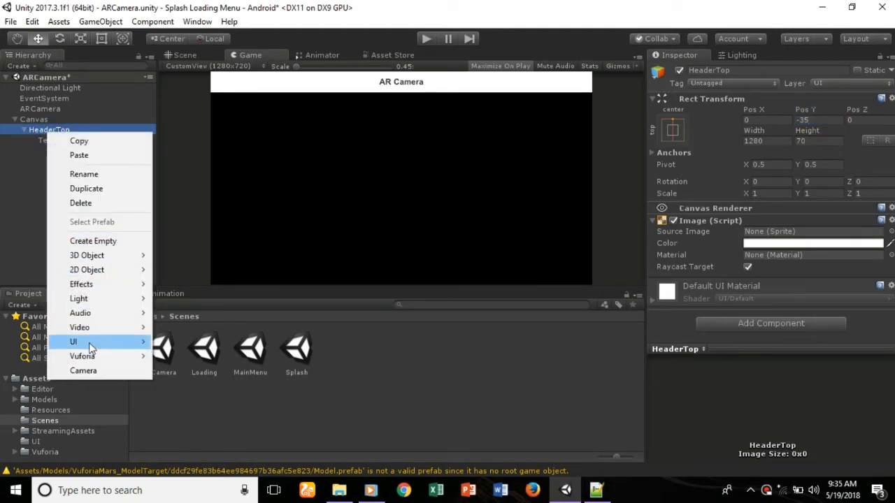
pyautogui.moveTo(105, 342)
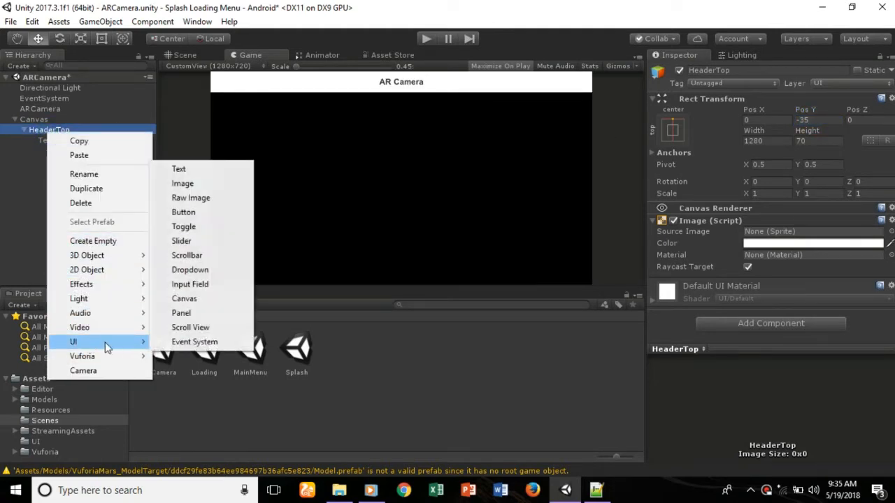
pyautogui.click(203, 213)
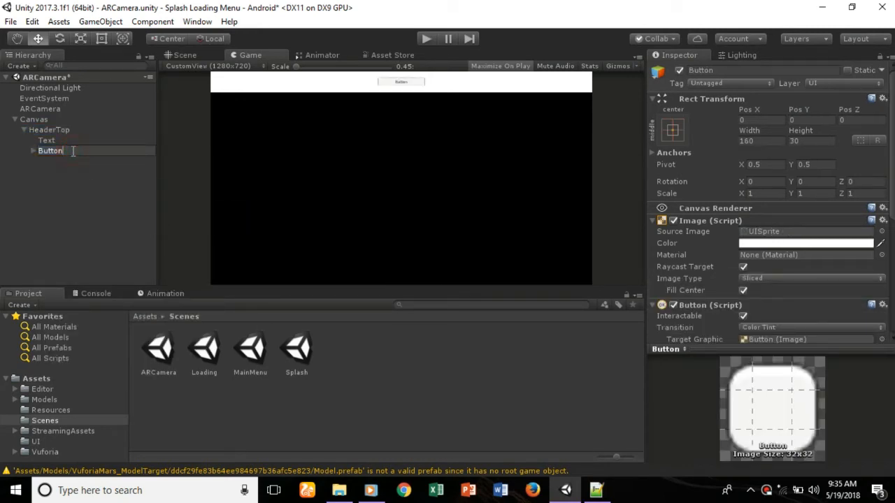
pyautogui.write('Back')
pyautogui.press('Return')
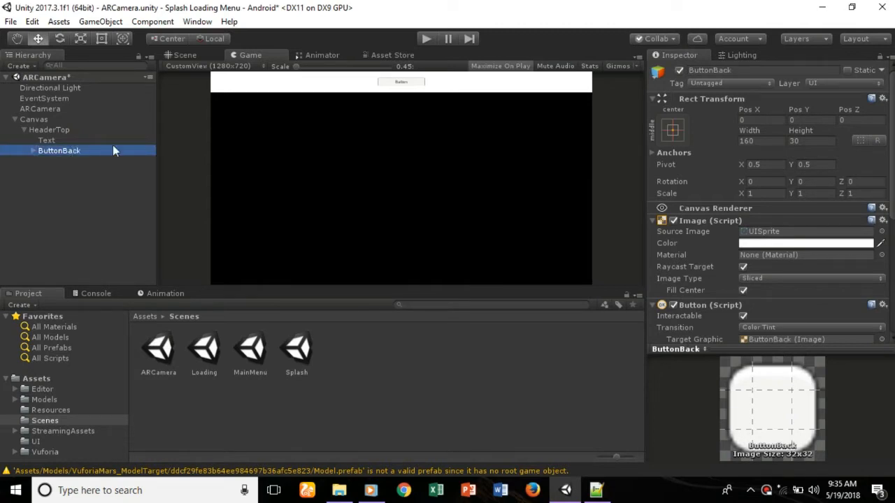
# Set ButtonBack's width and height to 50 each.
pyautogui.click(768, 141)
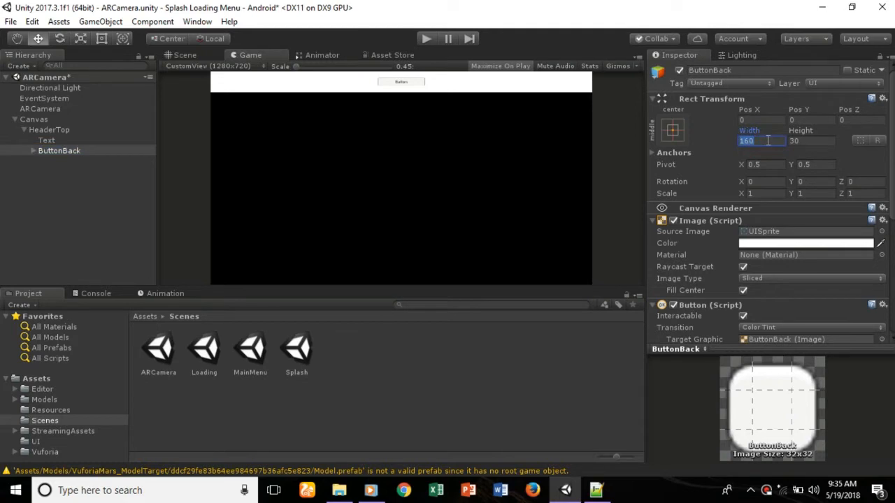
pyautogui.write('50')
pyautogui.click(804, 141)
pyautogui.write('50')
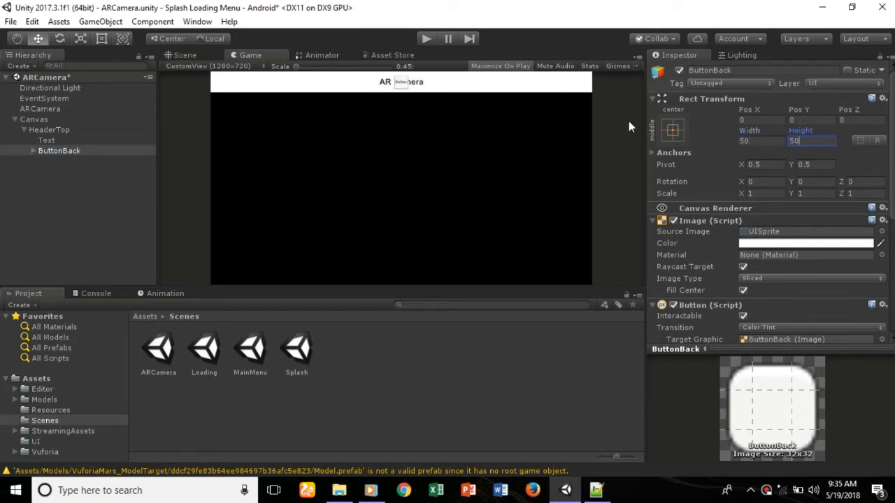
# Anchor ButtonBack to the middle left of HeaderTop and set its Pos X to 50.
pyautogui.click(673, 131)
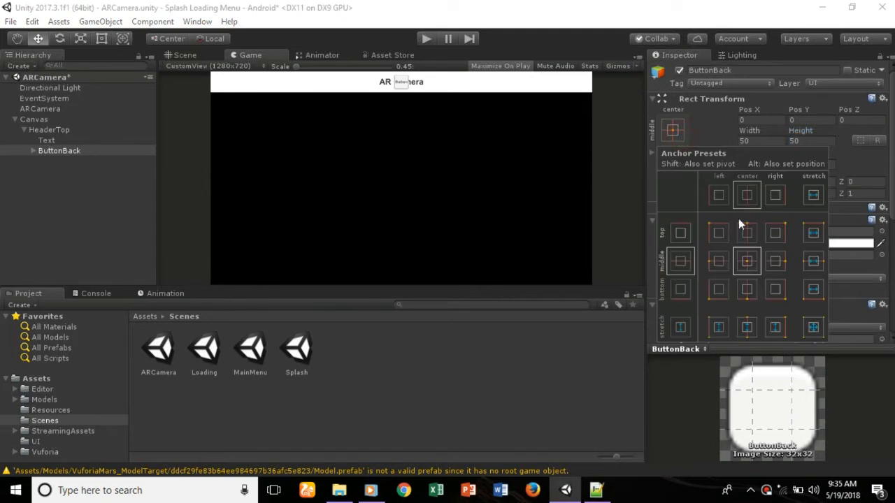
pyautogui.click(720, 261)
pyautogui.click(769, 120)
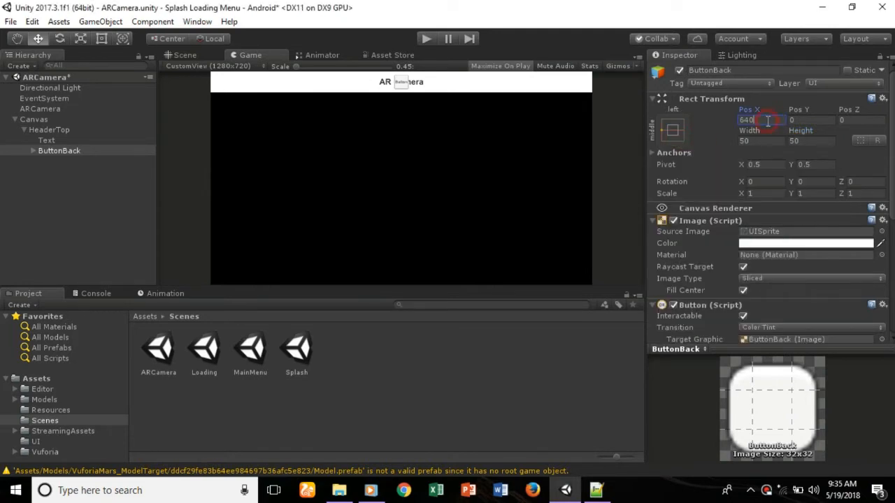
pyautogui.click(768, 120)
pyautogui.write('50')
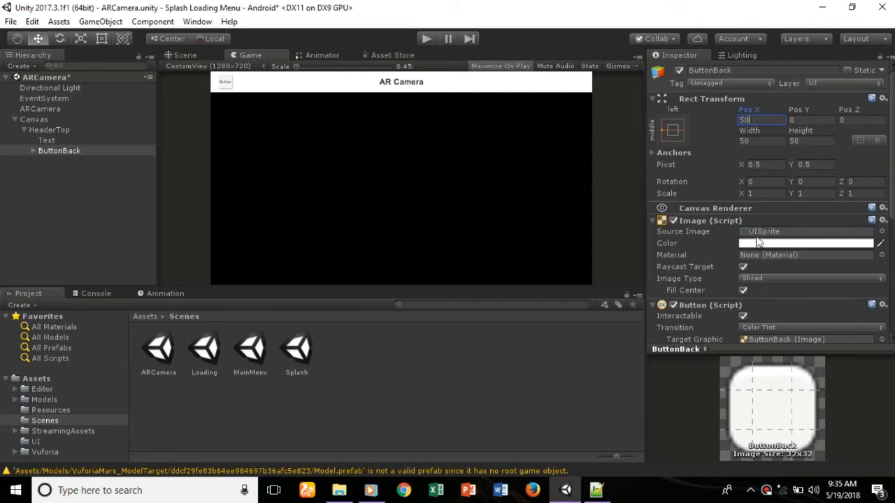
# Delete the Text child of ButtonBack.
pyautogui.click(34, 151)
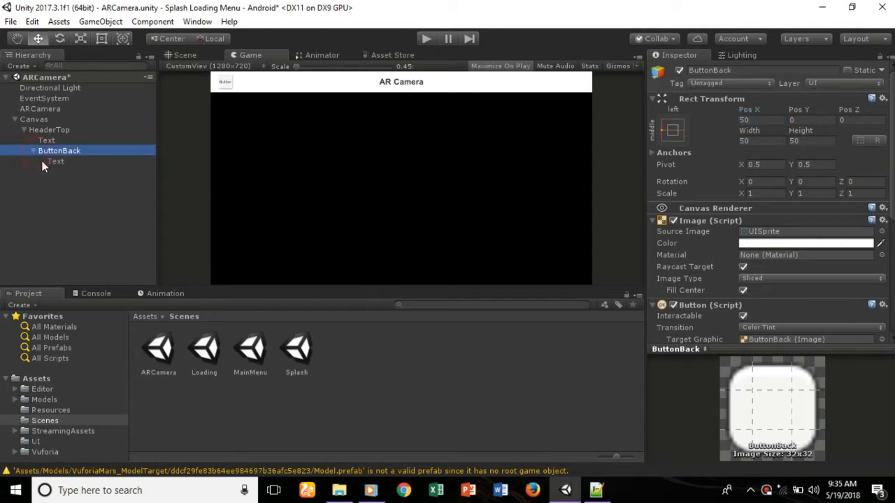
pyautogui.click(49, 162)
pyautogui.press('Delete')
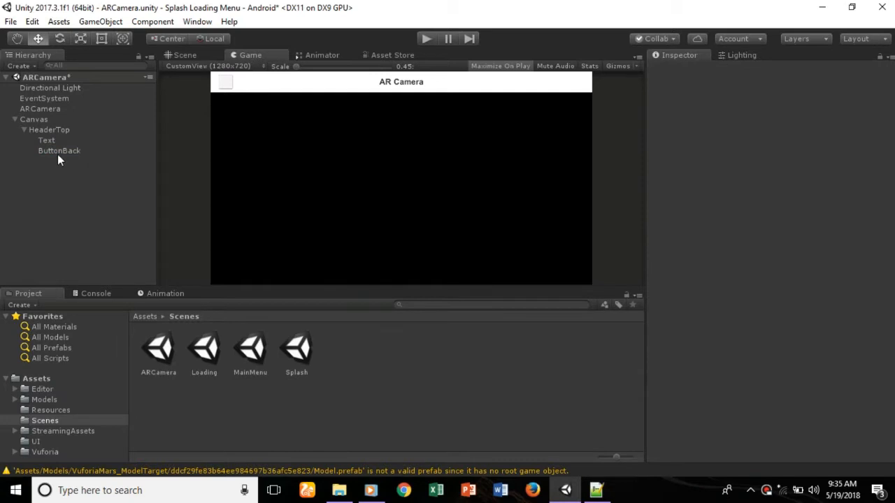
# Assign the arrowbutton sprite as ButtonBack's source image.
pyautogui.click(59, 151)
pyautogui.click(881, 232)
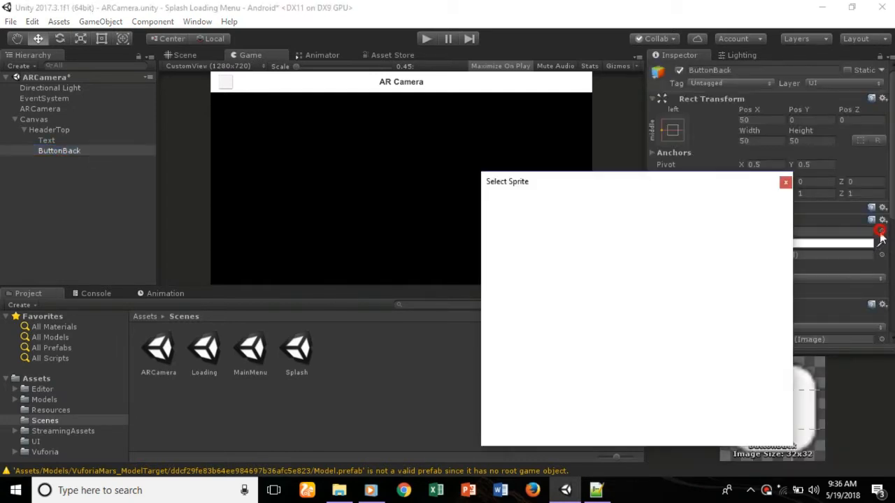
pyautogui.scroll(3, 761, 279)
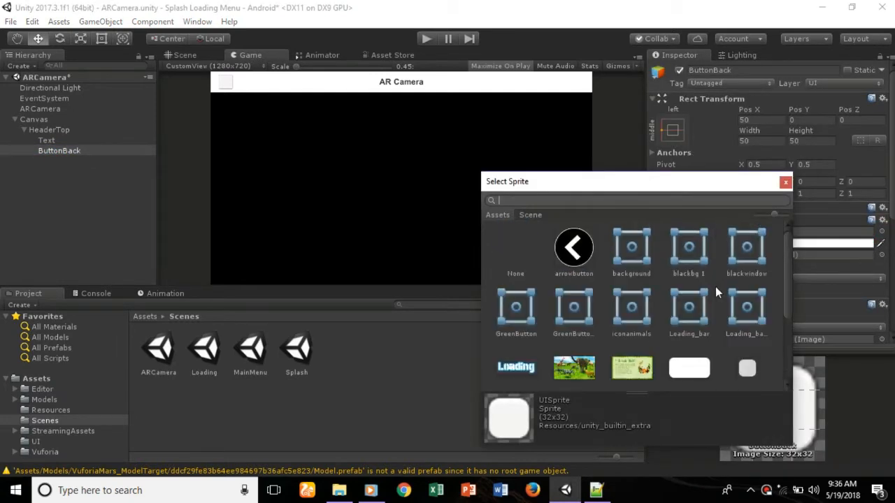
pyautogui.click(569, 253)
pyautogui.click(785, 182)
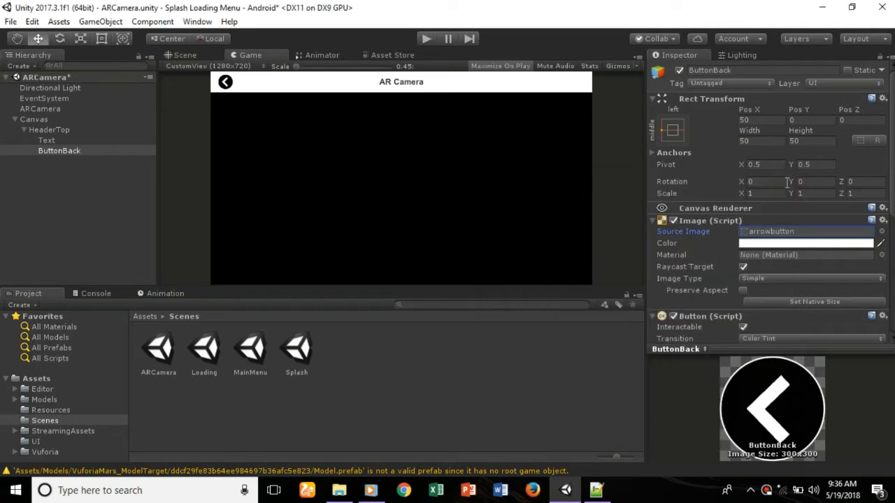
# Collapse the Canvas hierarchy, save the ARCamera scene, and open the MainMenu scene.
pyautogui.click(28, 180)
pyautogui.click(15, 119)
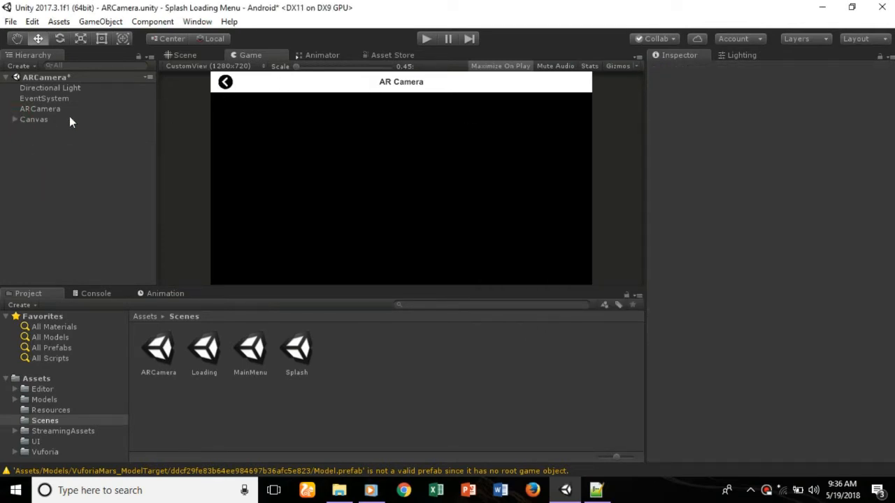
pyautogui.click(10, 22)
pyautogui.click(44, 69)
pyautogui.doubleClick(245, 353)
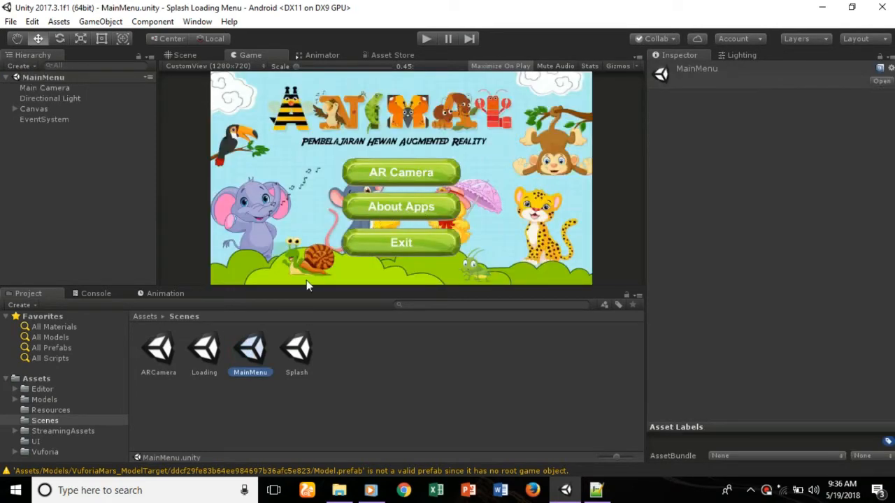
# Create a new scene and add a UI Image to it.
pyautogui.click(11, 22)
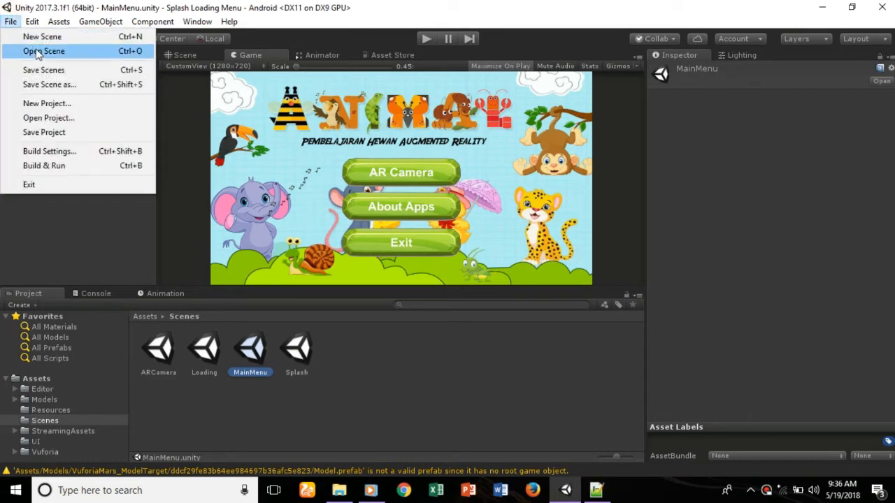
pyautogui.click(83, 38)
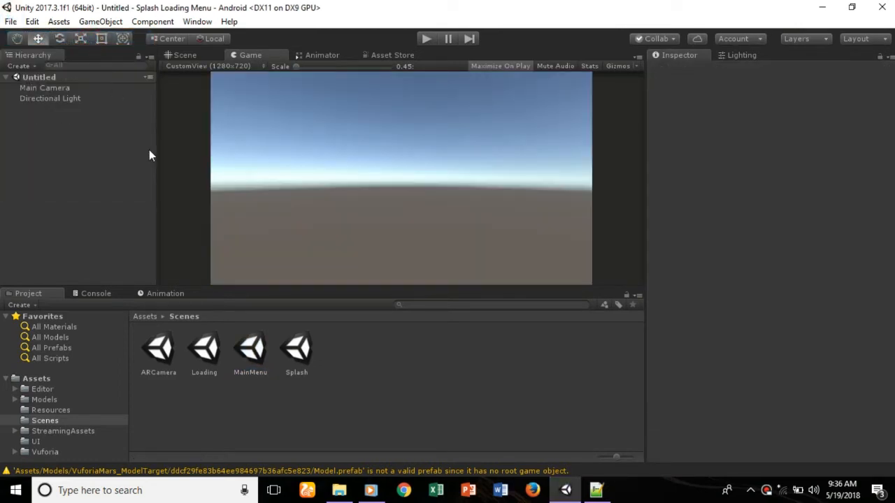
pyautogui.rightClick(65, 150)
pyautogui.moveTo(110, 368)
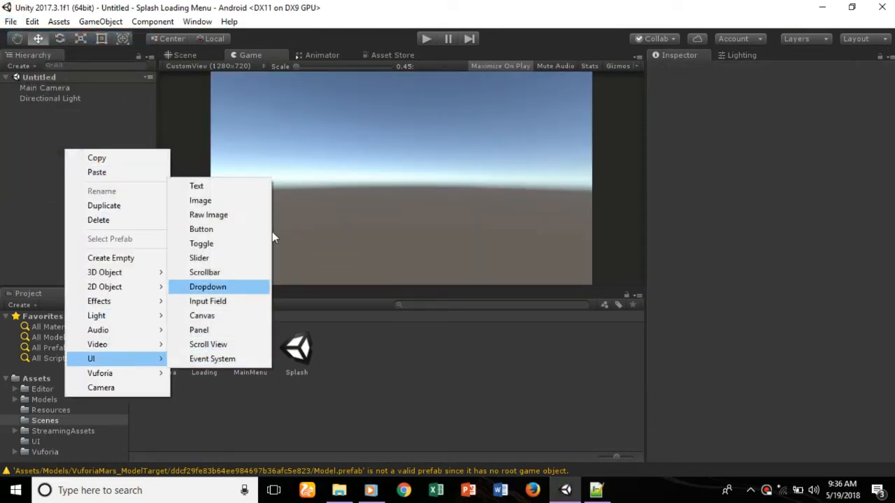
pyautogui.click(233, 201)
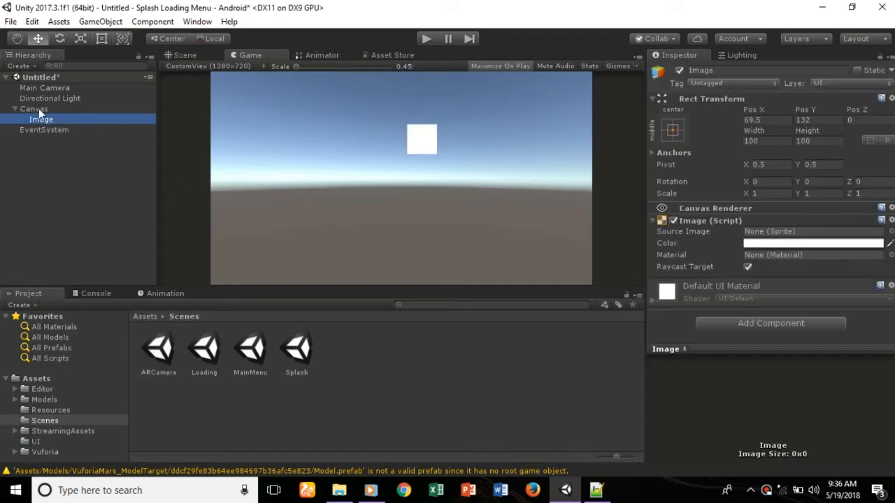
# Set the Canvas Scaler to Scale With Screen Size with a reference resolution of 1280 by 720.
pyautogui.click(35, 110)
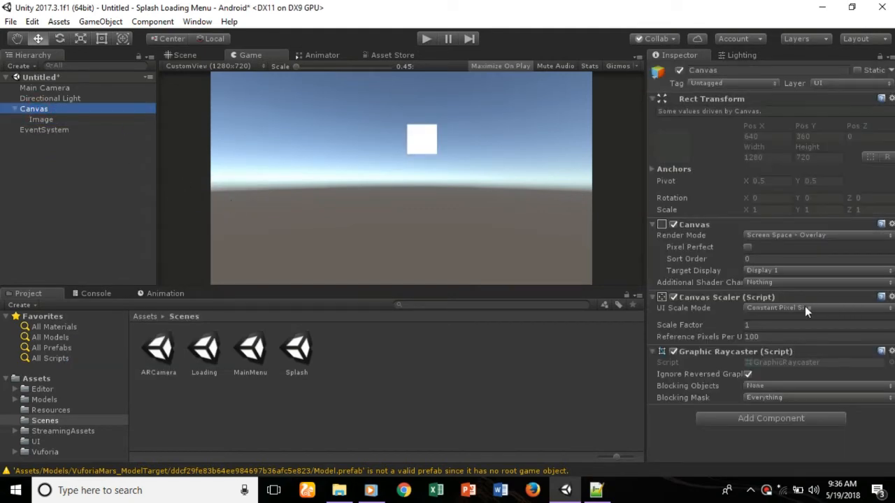
pyautogui.click(805, 308)
pyautogui.click(804, 336)
pyautogui.click(767, 324)
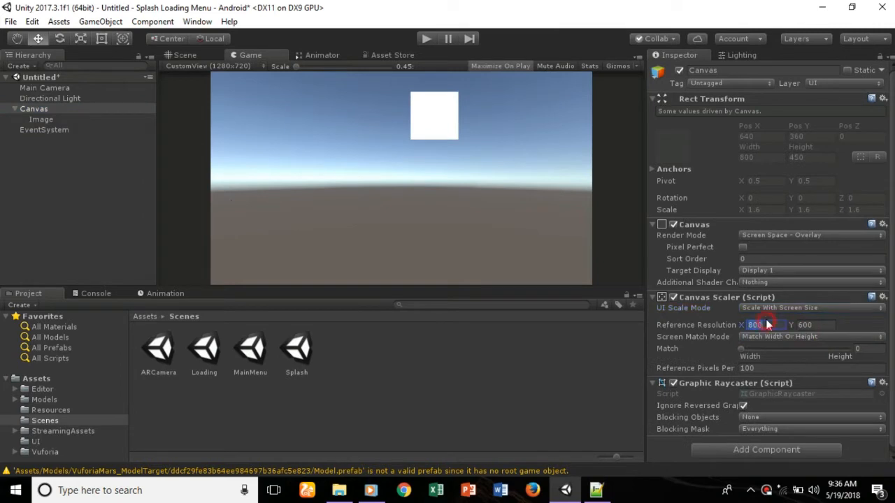
pyautogui.write('11280')
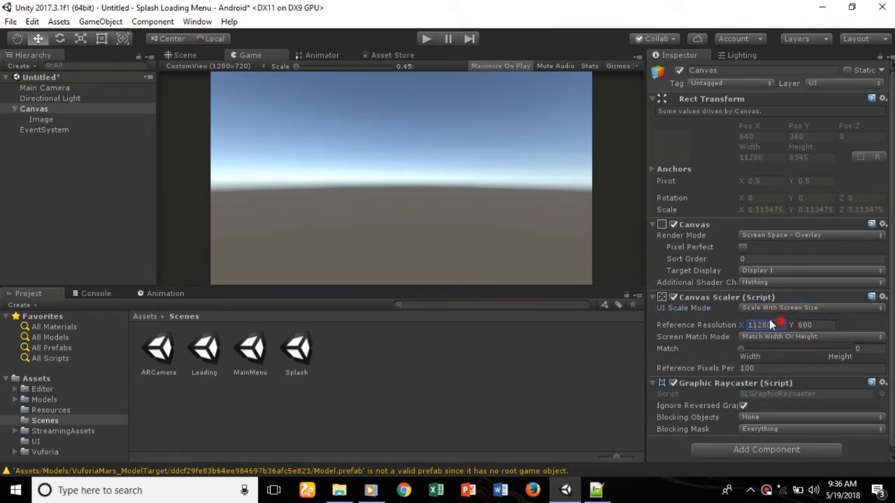
pyautogui.hotkey('ctrl', 'a')
pyautogui.write('1280')
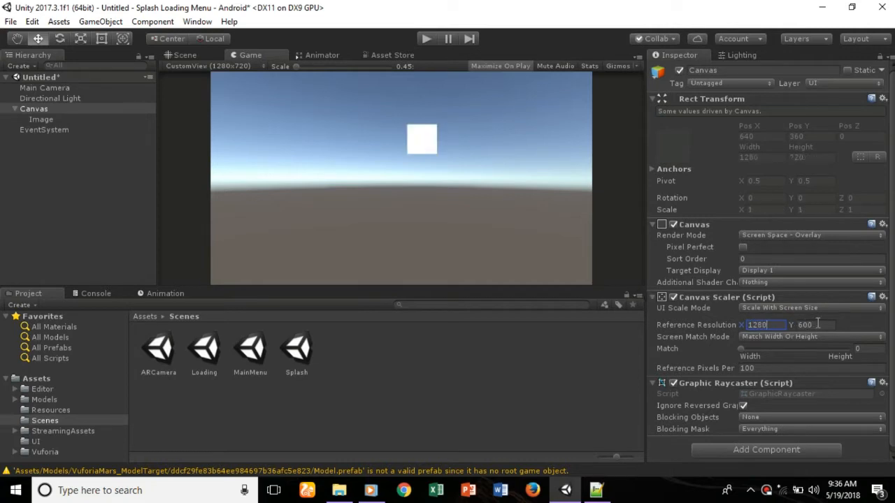
pyautogui.click(818, 325)
pyautogui.write('720')
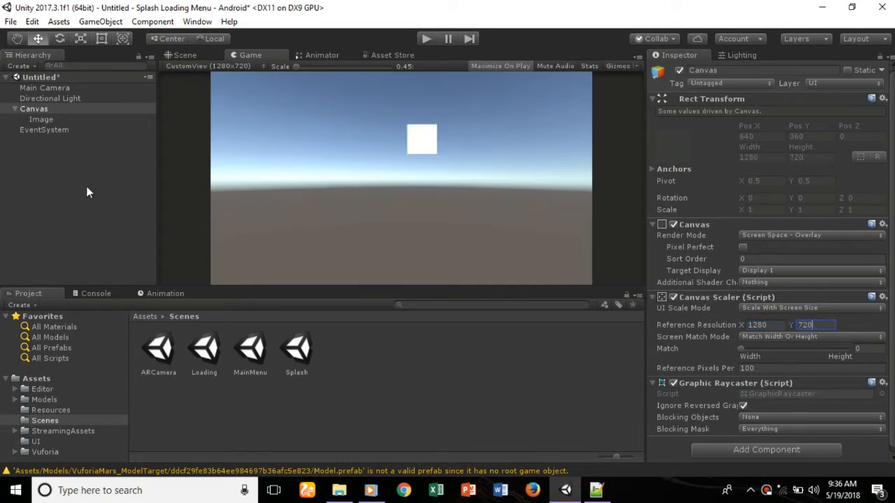
pyautogui.click(53, 186)
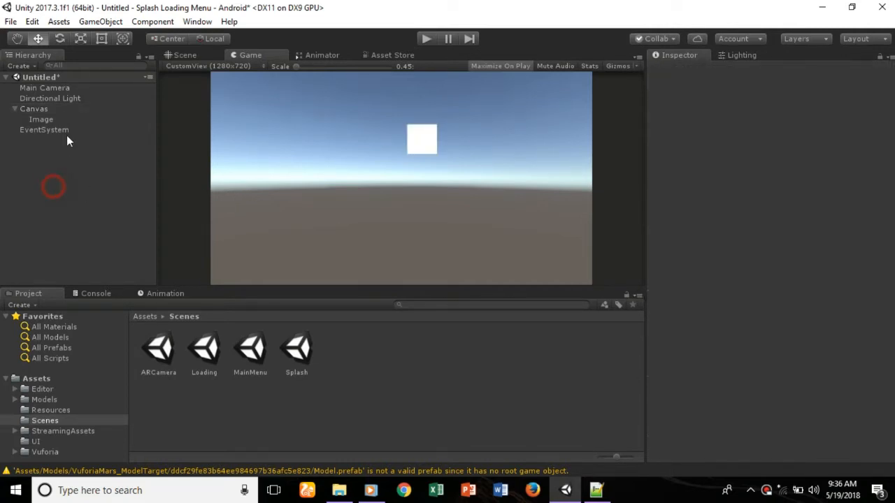
# Rename the Image under the Canvas as Bg.
pyautogui.click(58, 120)
pyautogui.click(58, 119)
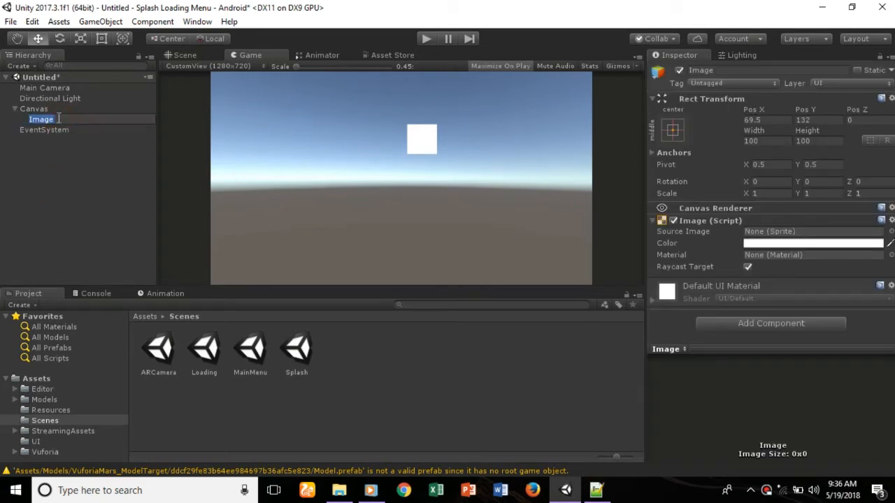
pyautogui.write('Bg')
pyautogui.press('Return')
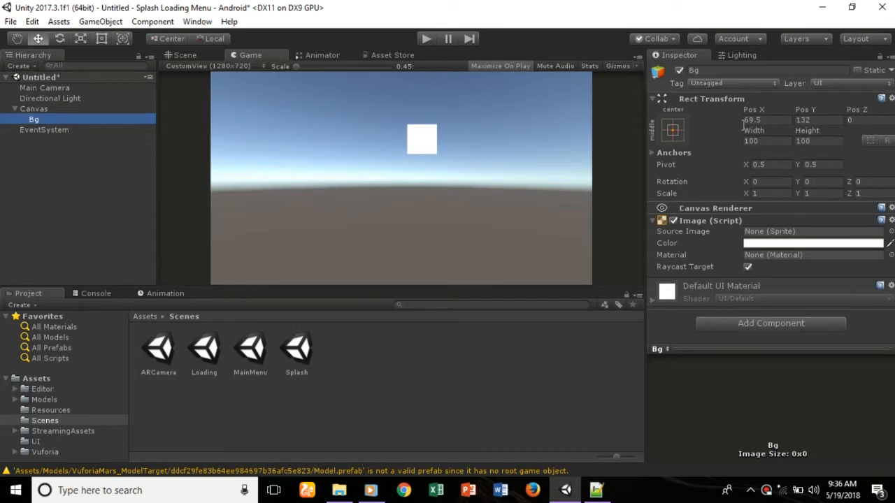
# Stretch Bg's anchors in both directions and set its Left, Top, Right and Bottom offsets to 0.
pyautogui.click(672, 132)
pyautogui.click(822, 330)
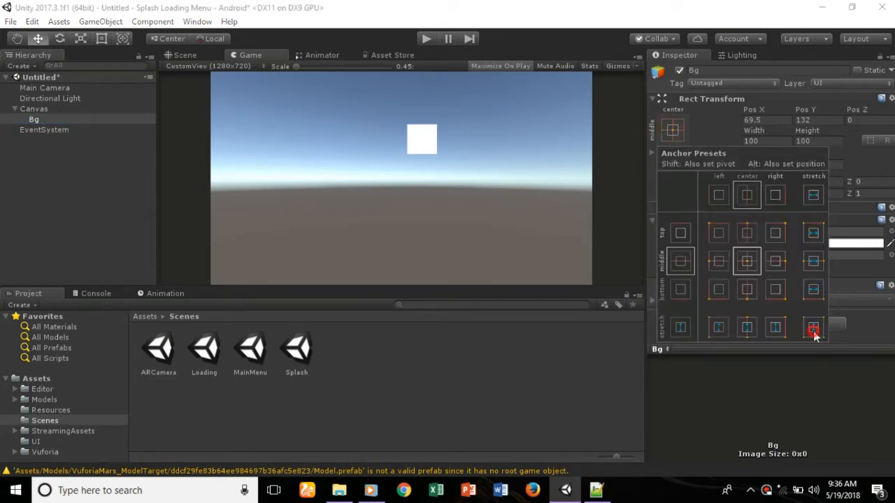
pyautogui.click(773, 121)
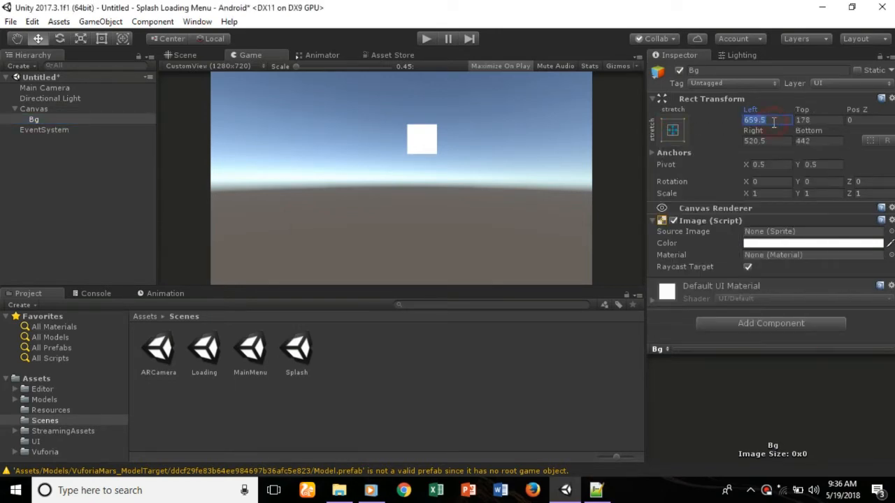
pyautogui.write('0')
pyautogui.click(832, 120)
pyautogui.write('0')
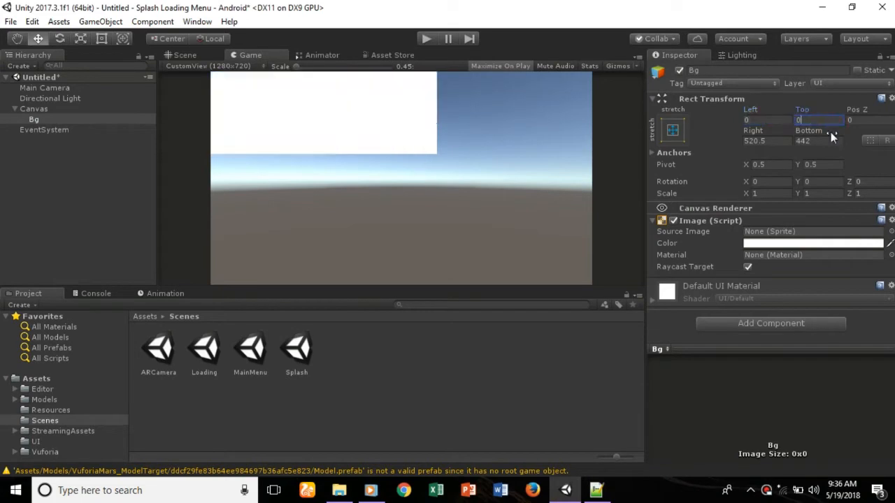
pyautogui.click(815, 140)
pyautogui.write('0')
pyautogui.click(786, 140)
pyautogui.write('0')
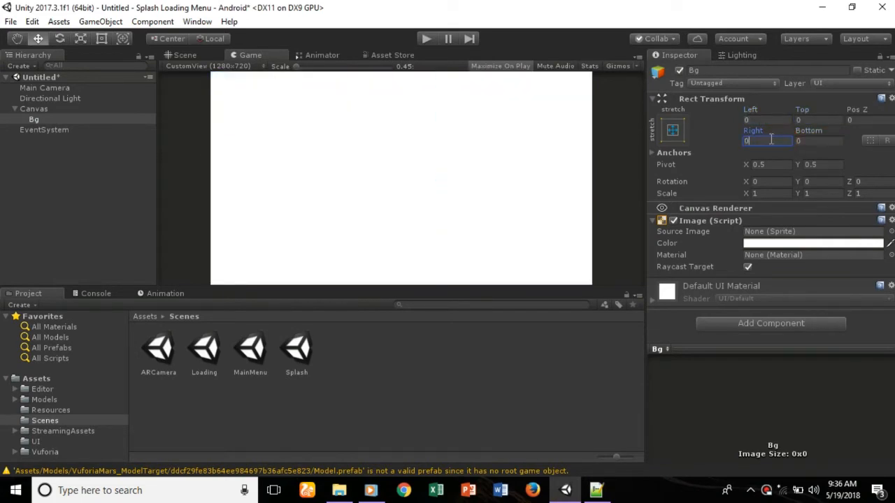
# Assign the tentangbg sprite as Bg's source image.
pyautogui.click(891, 231)
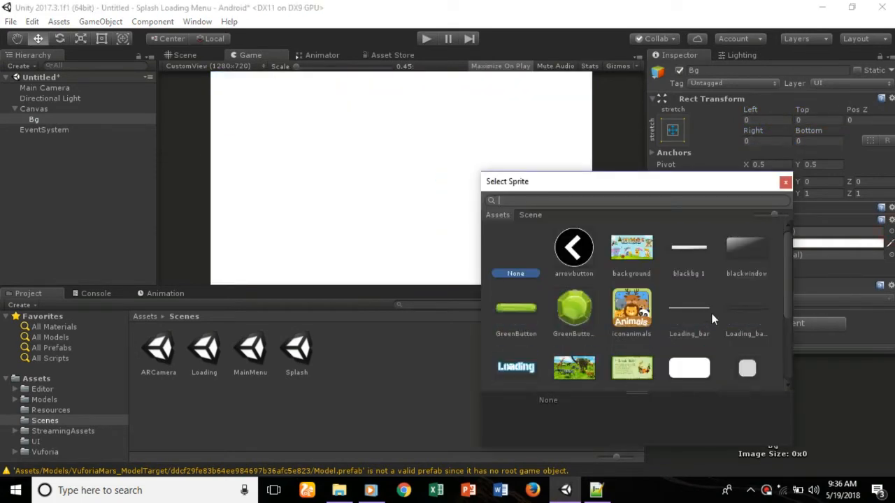
pyautogui.scroll(-3, 639, 311)
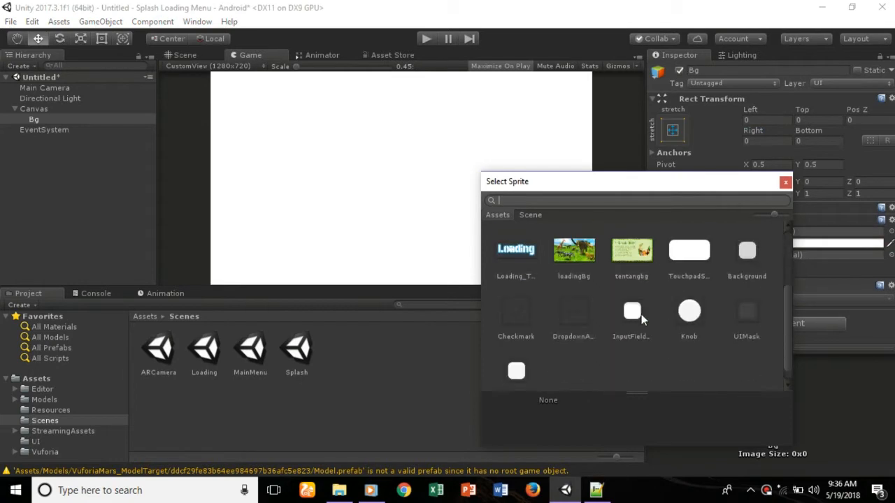
pyautogui.click(633, 254)
pyautogui.click(785, 183)
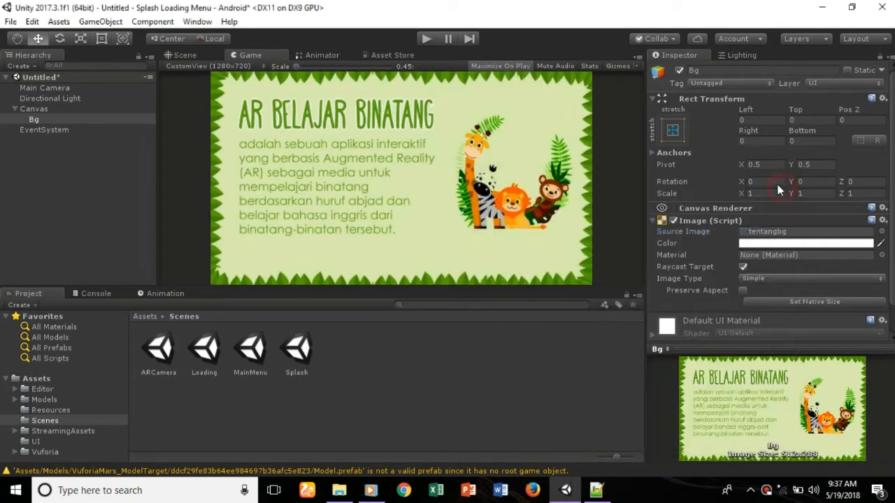
# Add a UI Image as a child of Bg and select it.
pyautogui.click(55, 122)
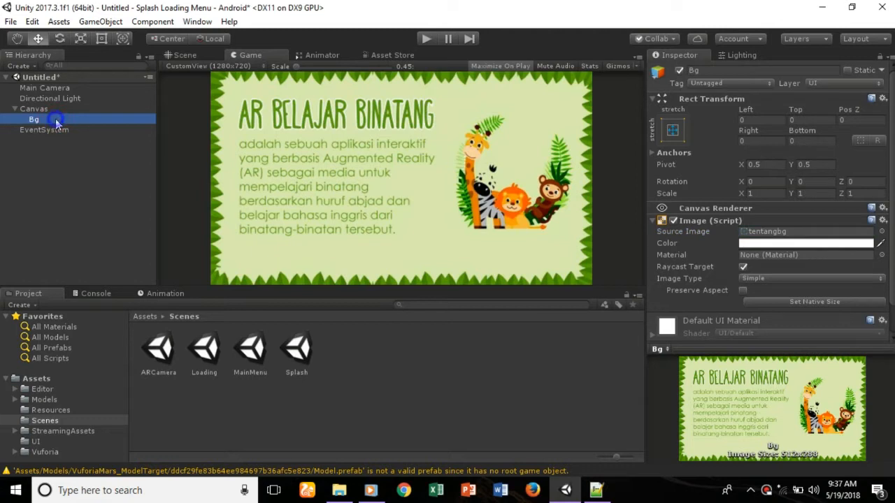
pyautogui.rightClick(57, 122)
pyautogui.moveTo(95, 343)
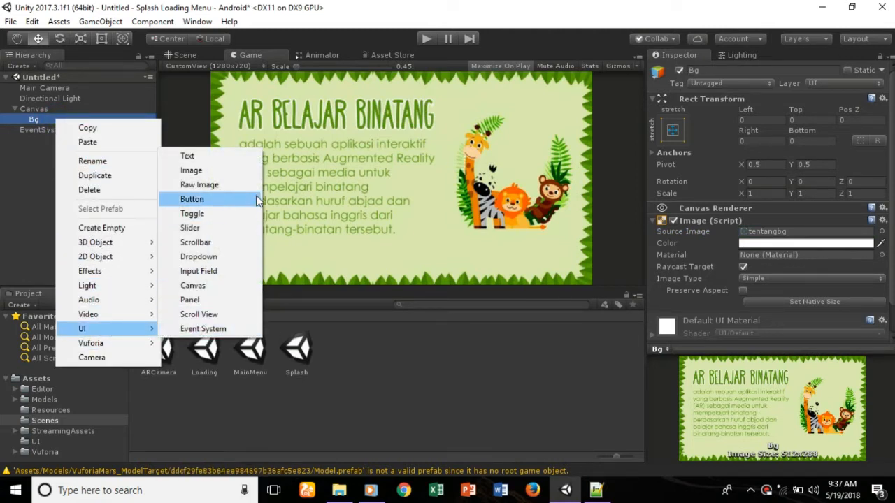
pyautogui.click(228, 169)
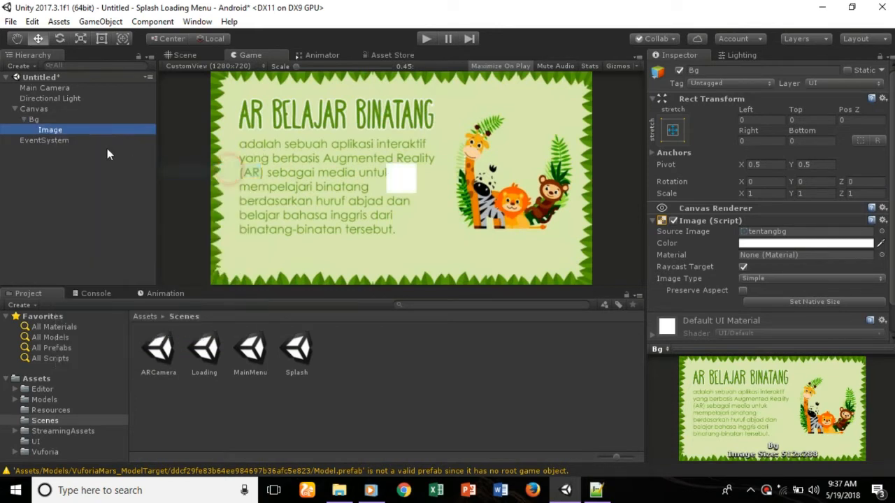
pyautogui.click(72, 131)
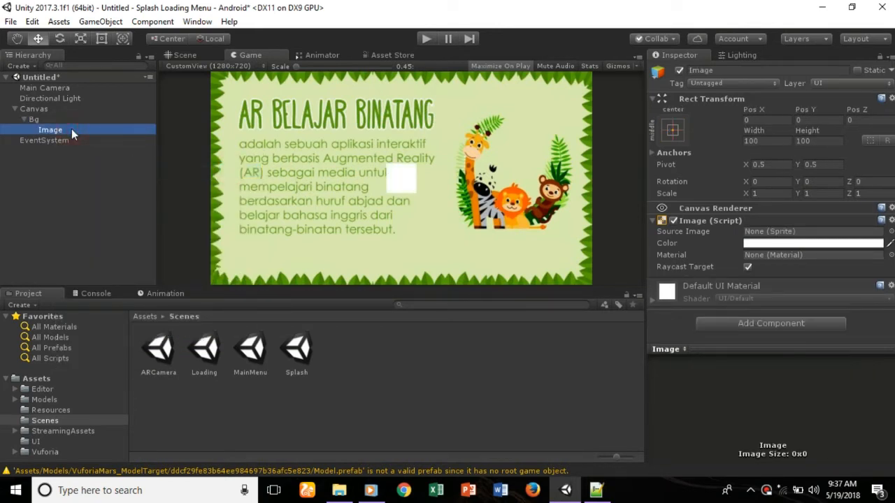
# Rename the new Image under Bg as HeaderTop.
pyautogui.write('Head')
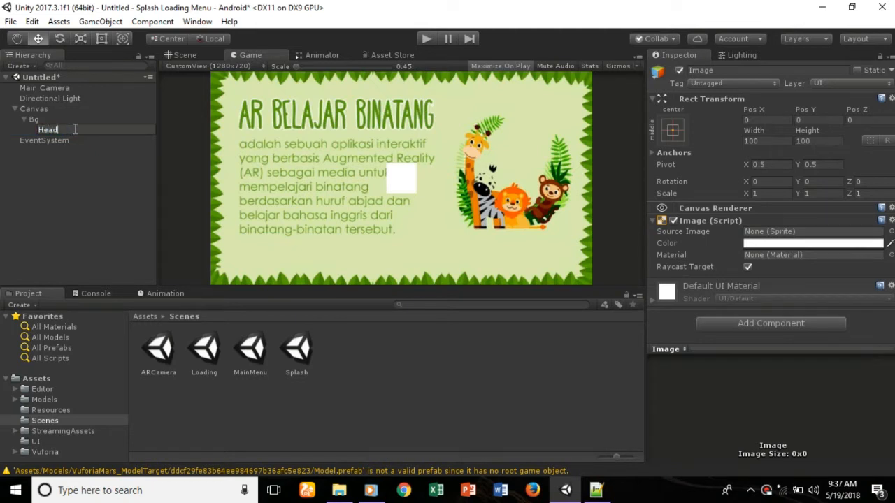
pyautogui.write('erTop')
pyautogui.press('Return')
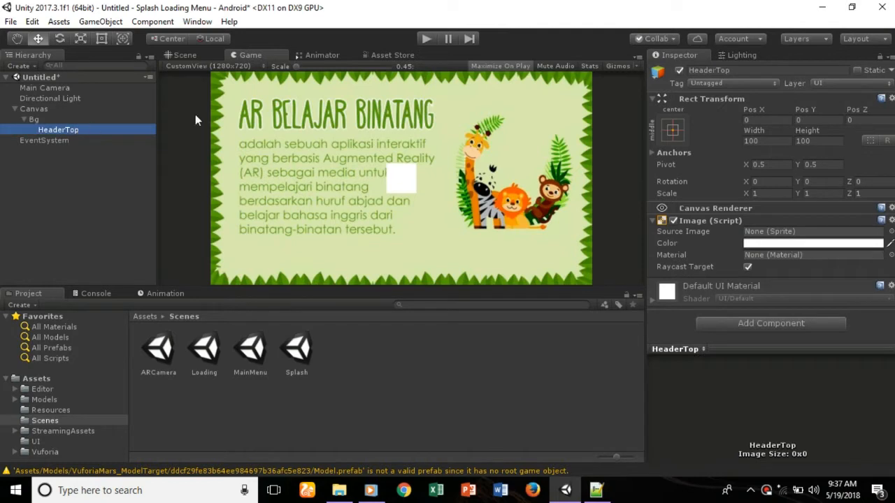
# Stretch HeaderTop's anchors horizontally at middle height, set its Left and Right offsets to 0 and its height to 70.
pyautogui.click(675, 130)
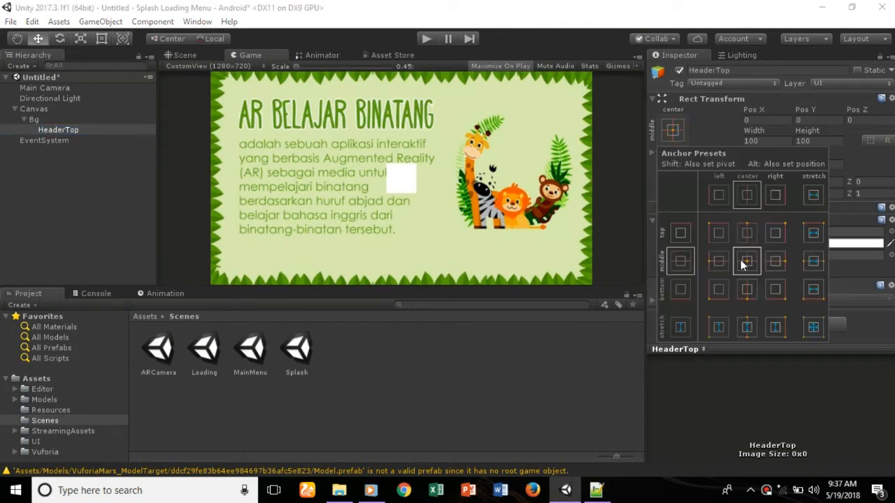
pyautogui.click(813, 261)
pyautogui.click(779, 120)
pyautogui.write('0')
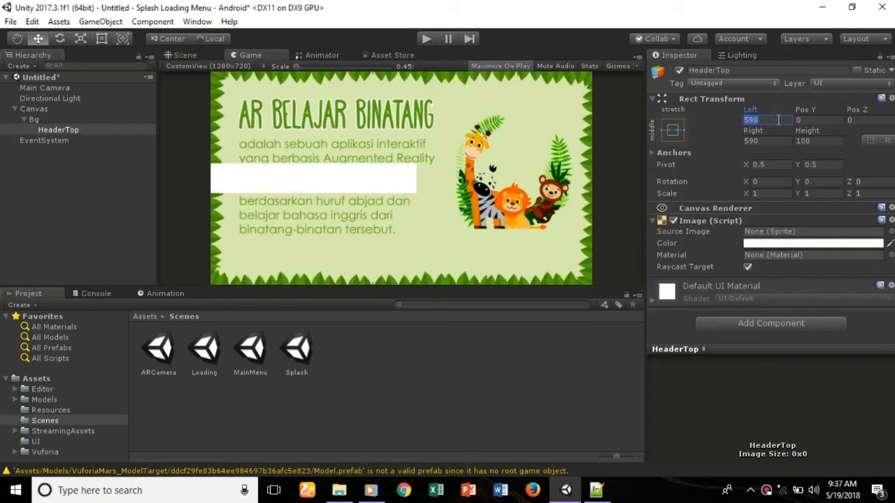
pyautogui.click(770, 141)
pyautogui.write('0')
pyautogui.click(823, 140)
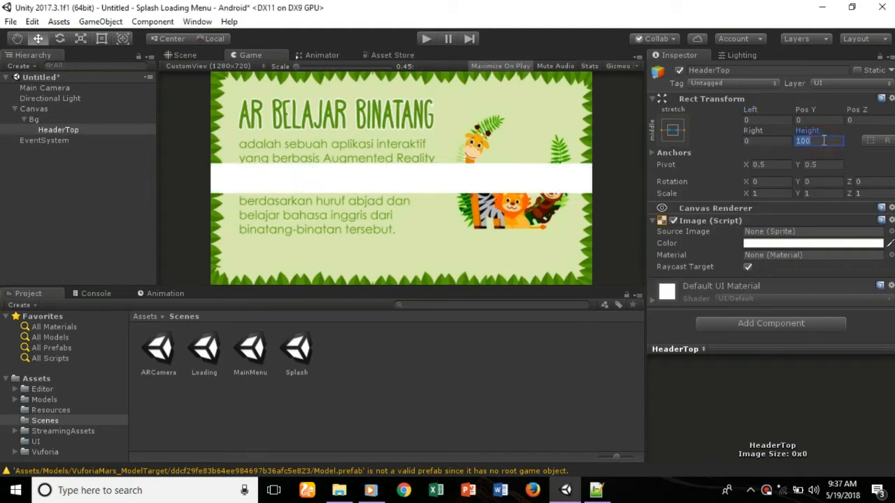
pyautogui.write('70')
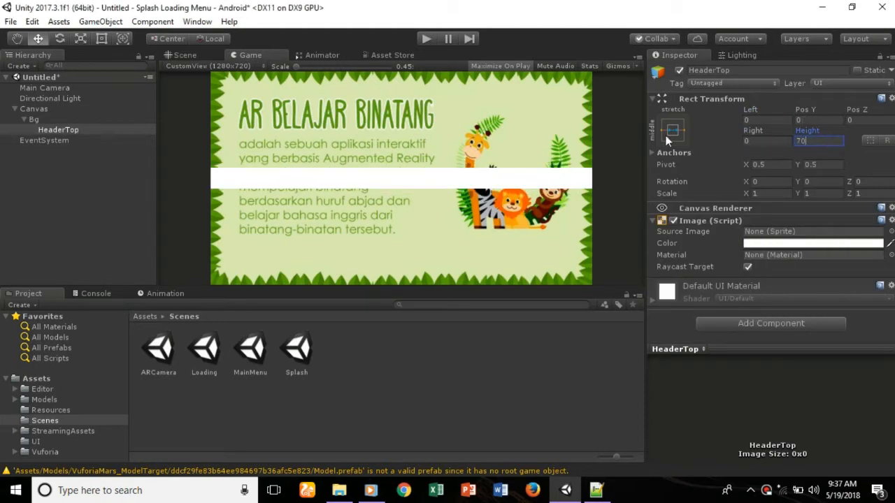
# Anchor HeaderTop to the top center of Bg and set its Pos Y to -35.
pyautogui.click(666, 138)
pyautogui.click(742, 226)
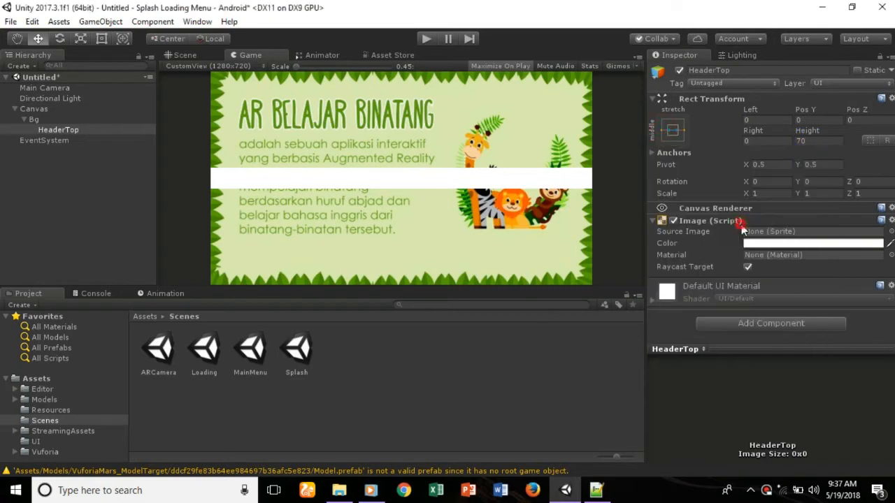
pyautogui.click(673, 129)
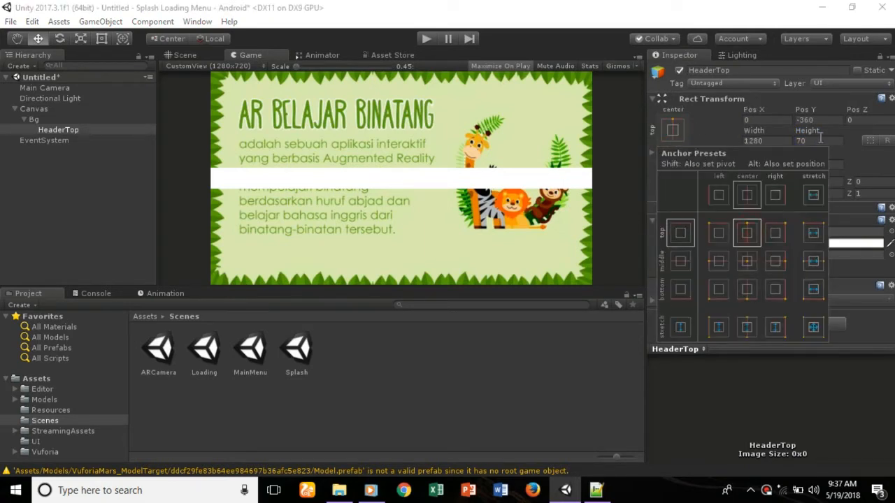
pyautogui.click(750, 231)
pyautogui.click(818, 120)
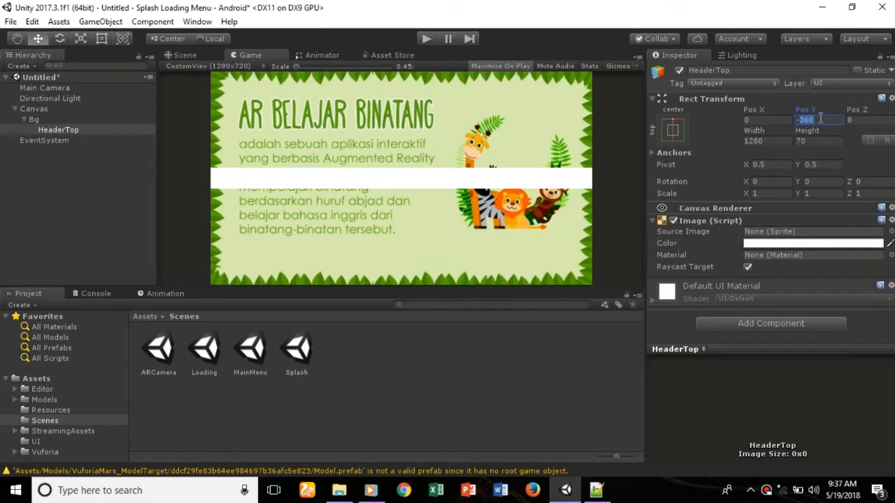
pyautogui.write('-35')
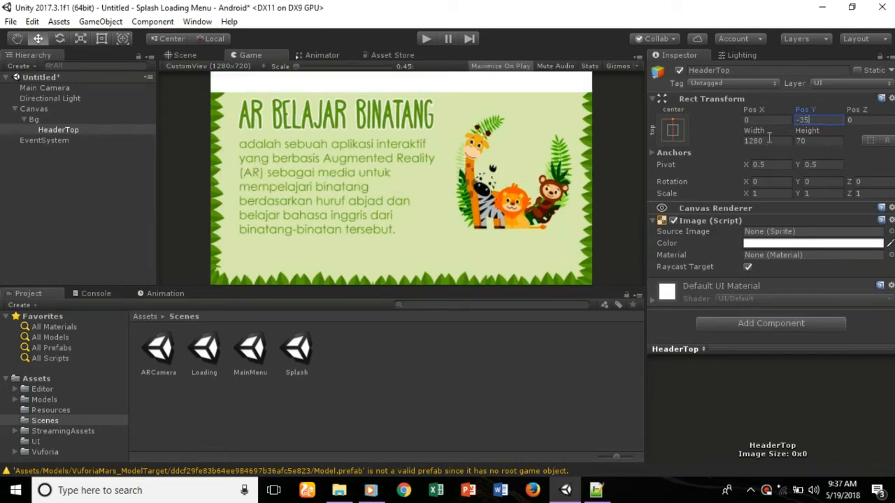
# Assign the blackbg 1 sprite as HeaderTop's source image.
pyautogui.click(891, 232)
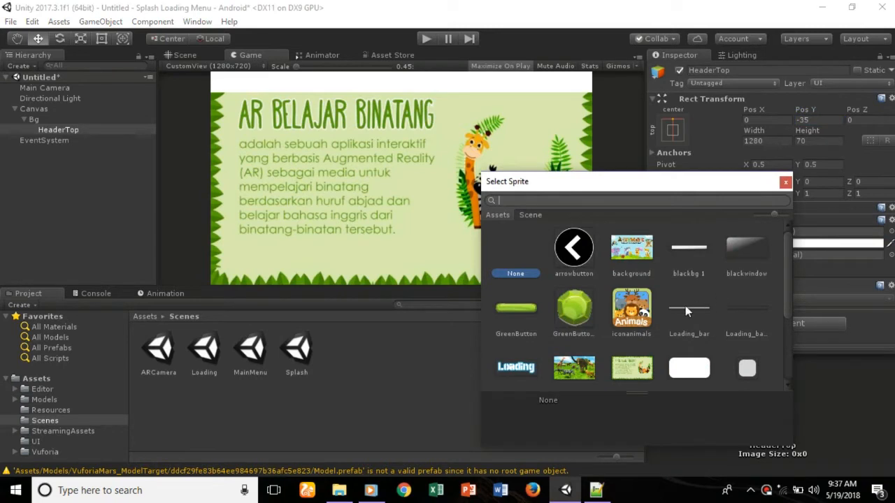
pyautogui.scroll(-3, 692, 318)
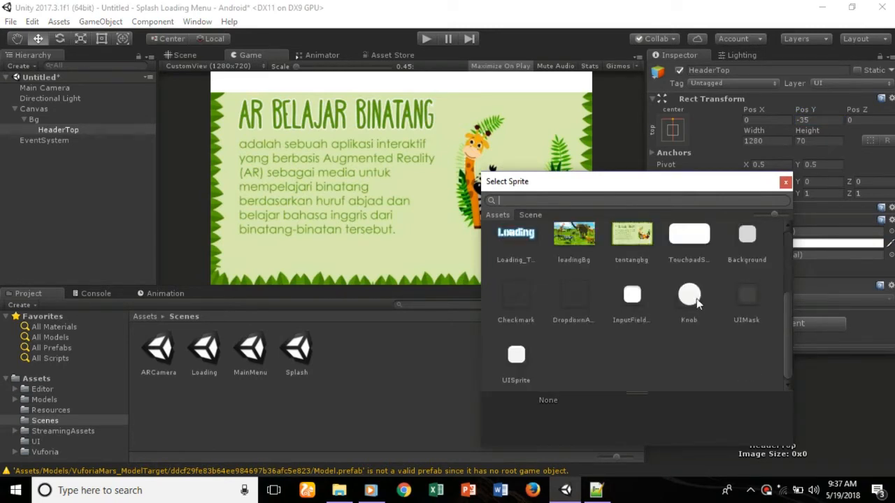
pyautogui.scroll(3, 695, 300)
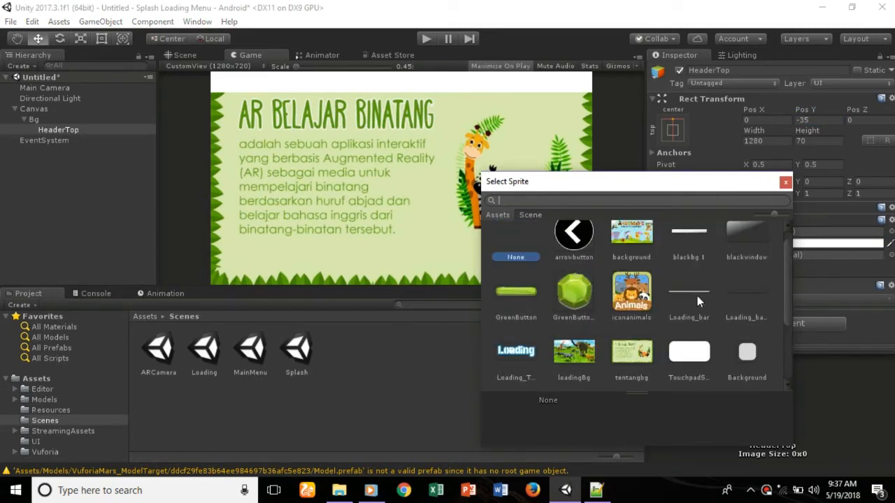
pyautogui.click(695, 247)
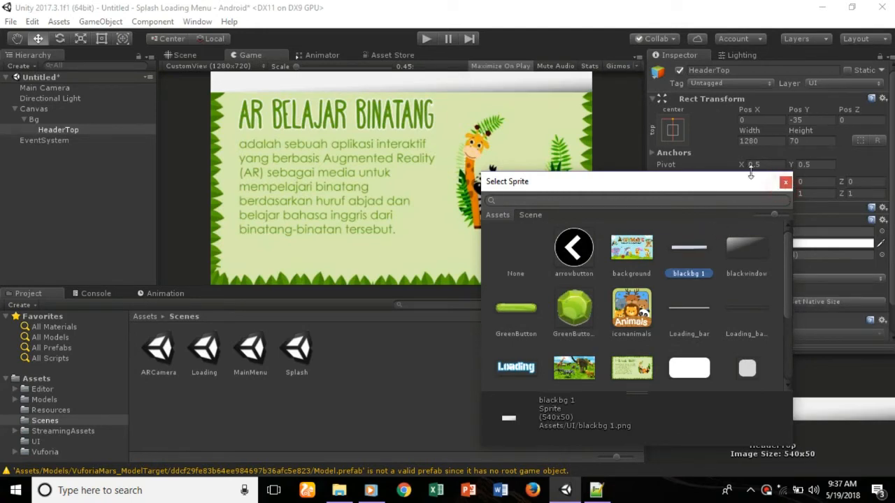
pyautogui.click(785, 181)
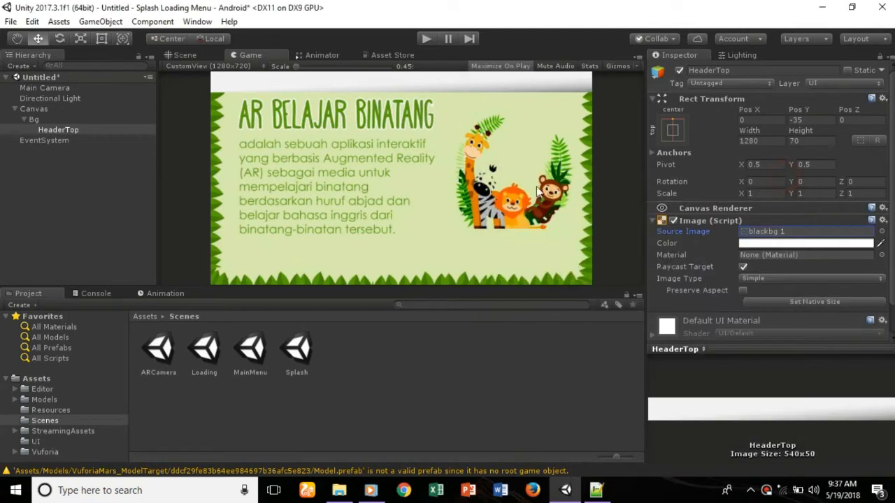
# Add a UI Text as a child of HeaderTop with the content "About Apps".
pyautogui.rightClick(52, 131)
pyautogui.moveTo(89, 340)
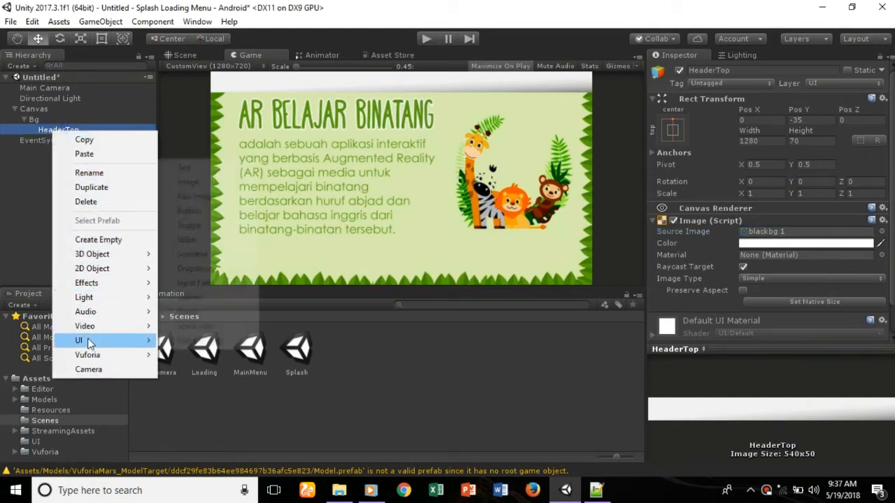
pyautogui.click(195, 169)
pyautogui.click(781, 257)
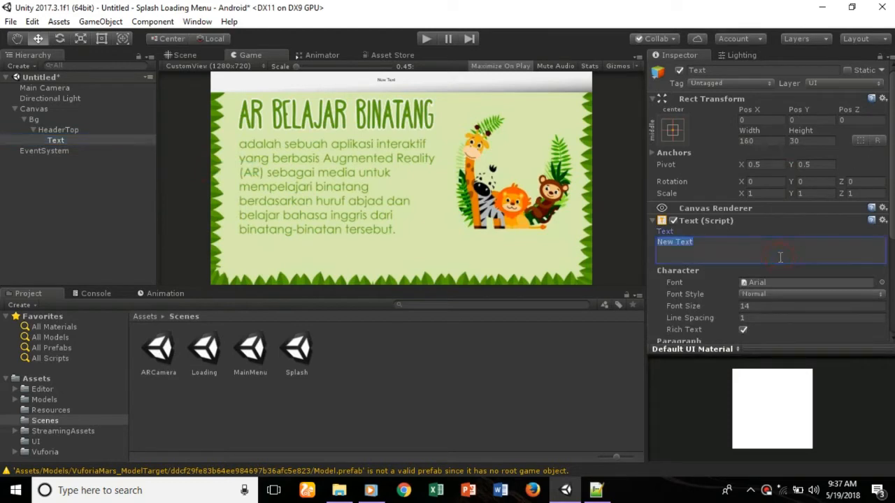
pyautogui.write('About Apps')
# Set the header text's font size to 25 and its font style to Bold.
pyautogui.click(768, 306)
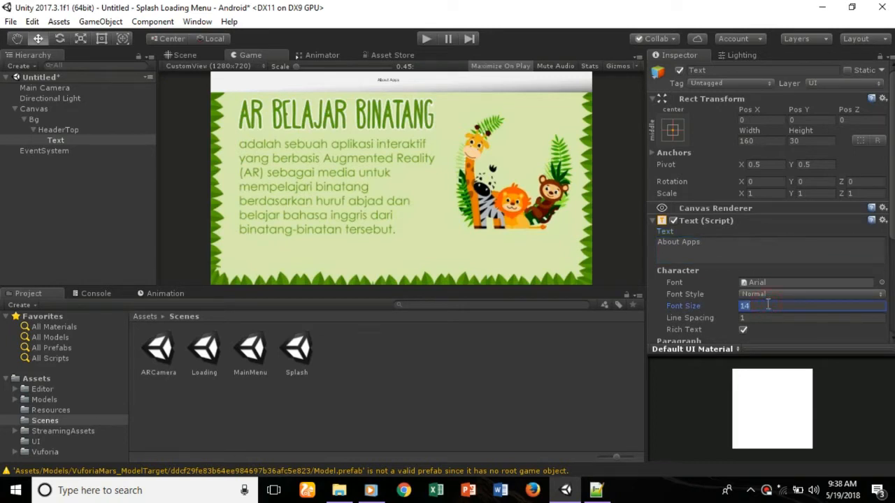
pyautogui.write('25')
pyautogui.click(769, 294)
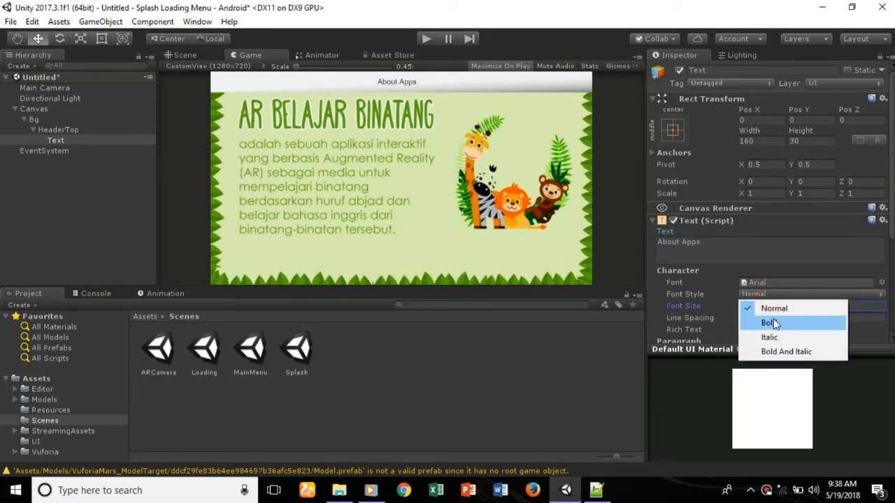
pyautogui.click(770, 322)
# Center the header text horizontally and vertically in its box and enable Best Fit.
pyautogui.scroll(-3, 762, 301)
pyautogui.click(758, 274)
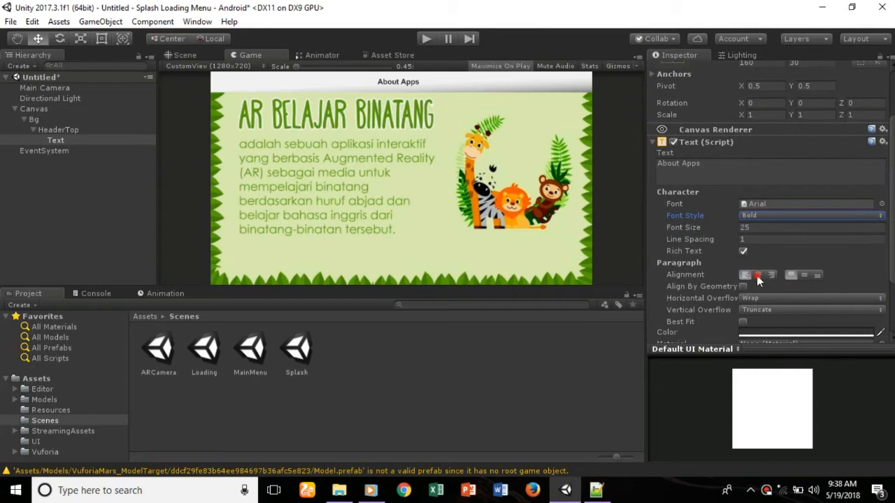
pyautogui.click(804, 276)
pyautogui.scroll(-3, 776, 312)
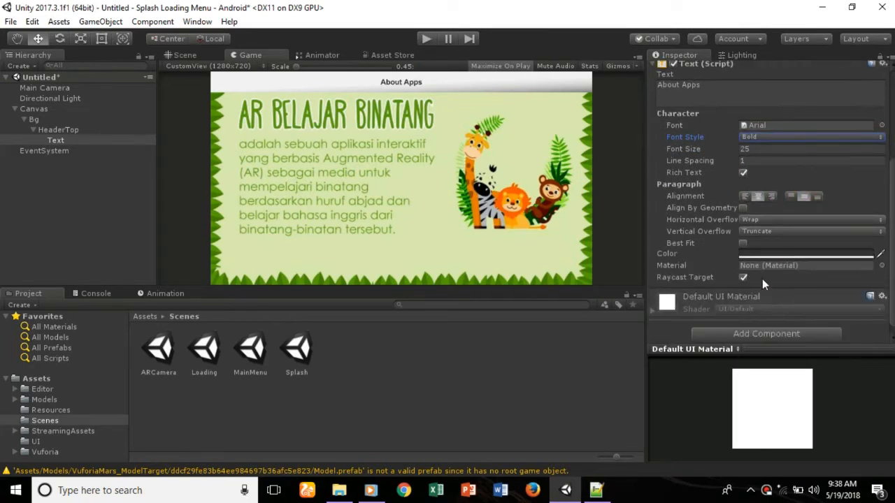
pyautogui.click(743, 244)
pyautogui.scroll(6, 745, 242)
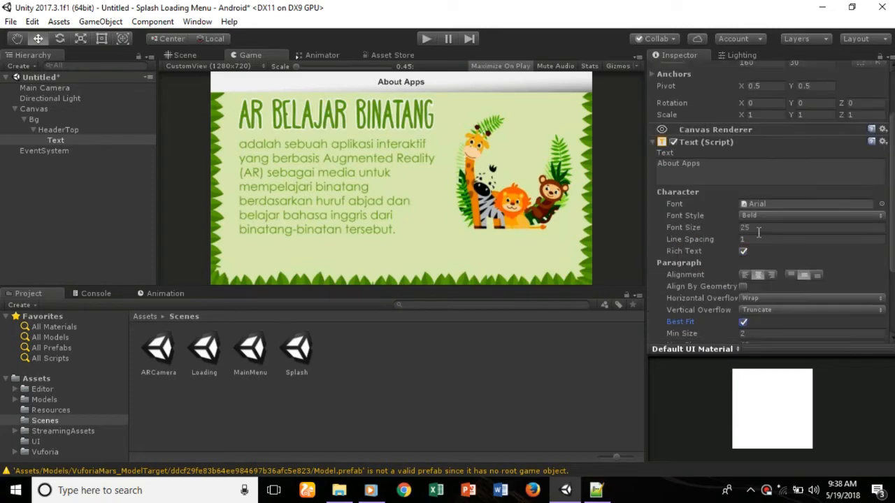
# Add a UI Button as a child of HeaderTop and set its width and height to 50.
pyautogui.click(80, 130)
pyautogui.rightClick(81, 129)
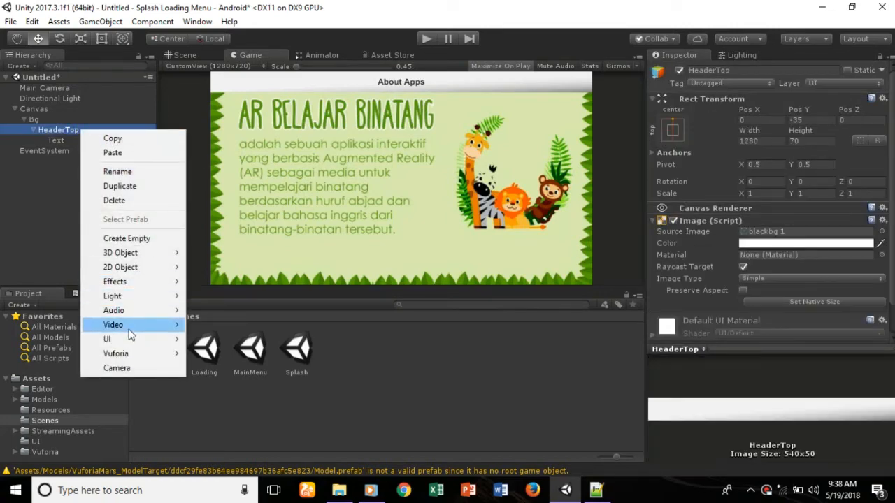
pyautogui.moveTo(154, 339)
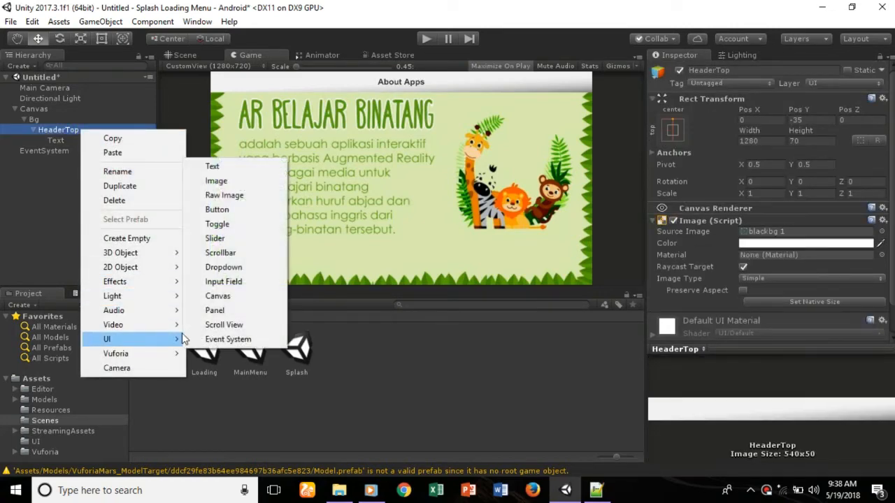
pyautogui.click(237, 210)
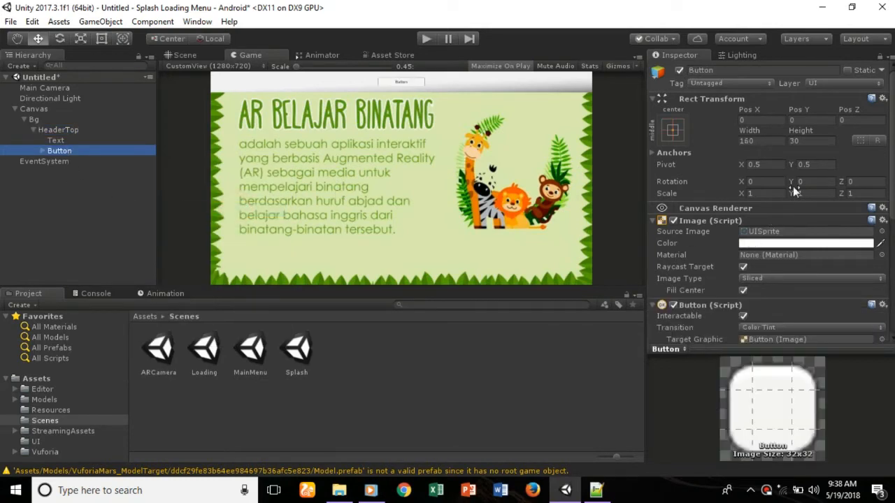
pyautogui.click(755, 141)
pyautogui.write('50')
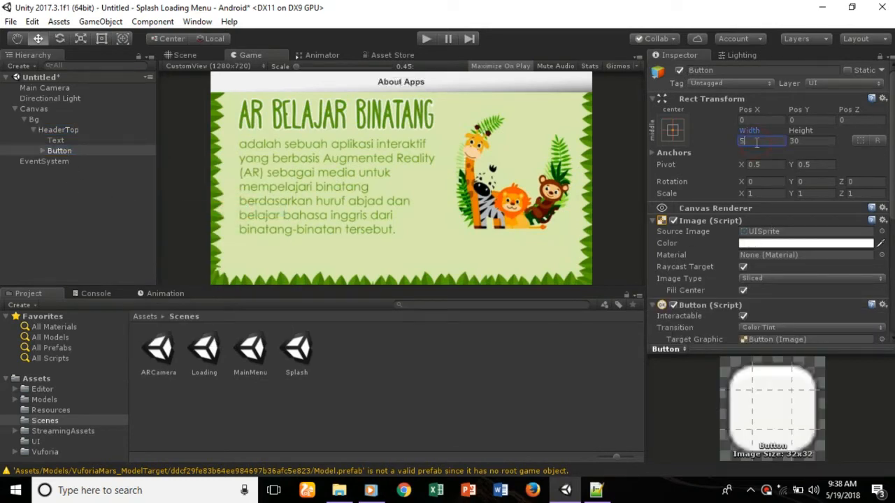
pyautogui.click(804, 140)
pyautogui.write('50')
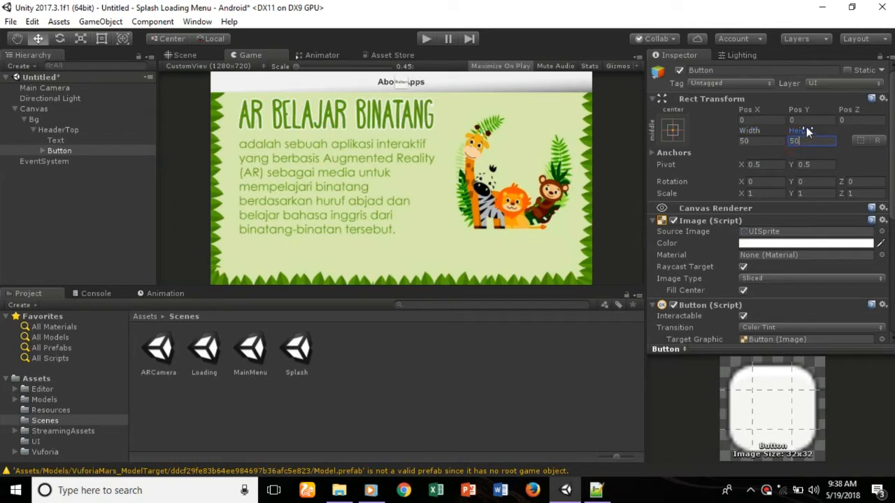
# Anchor the button to the middle left of HeaderTop and set its Pos X to 50.
pyautogui.click(673, 131)
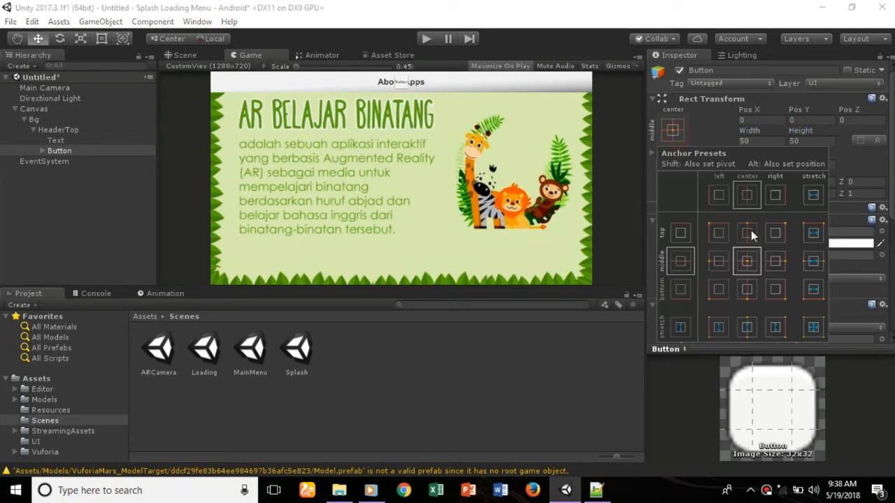
pyautogui.click(720, 261)
pyautogui.click(777, 122)
pyautogui.click(776, 122)
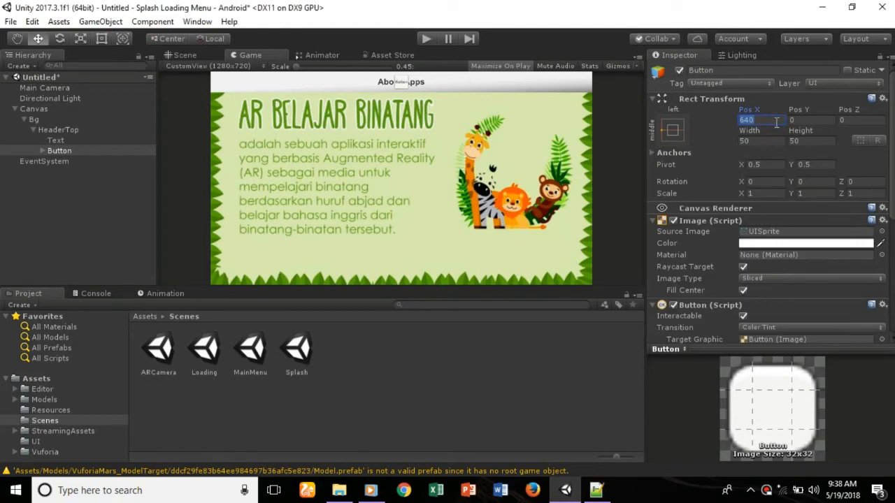
pyautogui.write('50')
# Rename the button as ButtonBack and delete its child Text object.
pyautogui.click(97, 153)
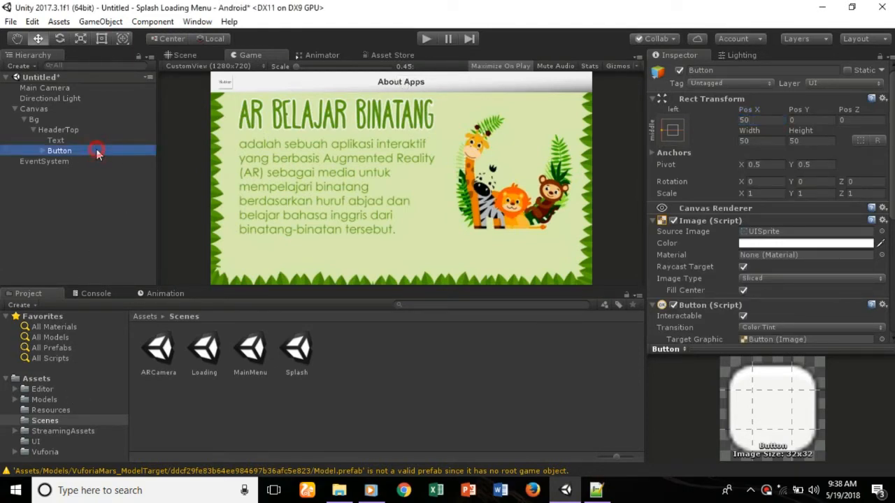
pyautogui.click(97, 153)
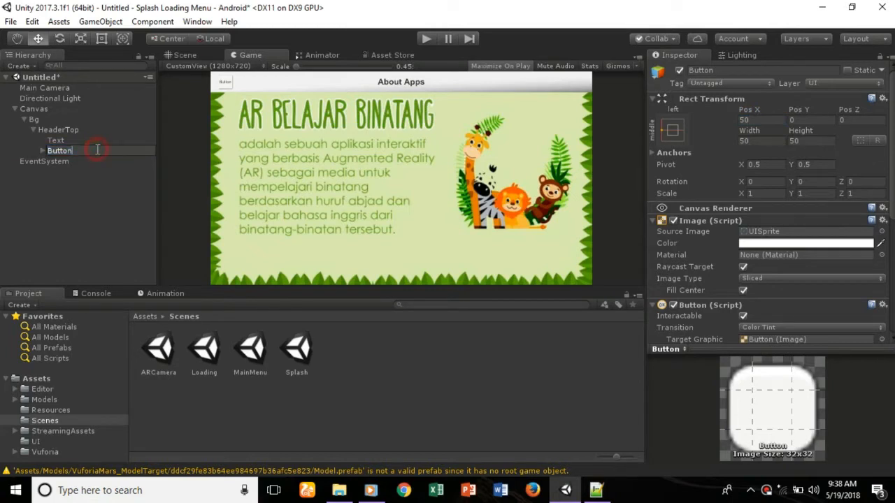
pyautogui.write('Back')
pyautogui.press('Return')
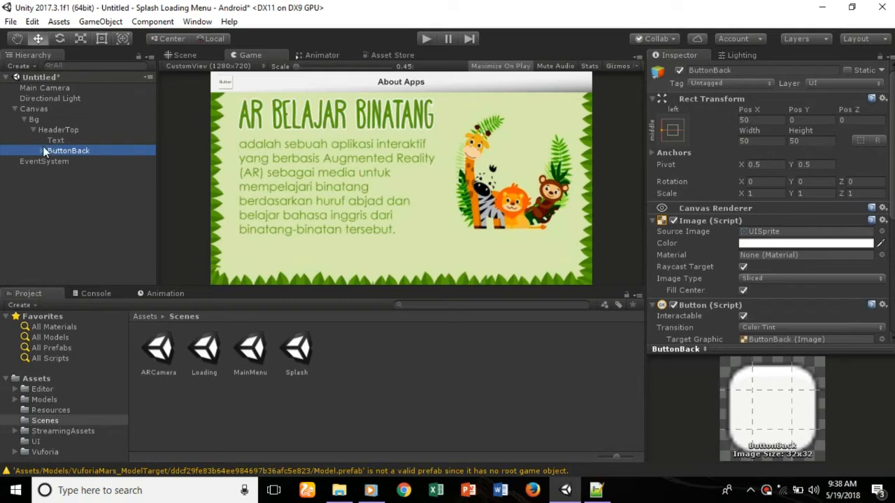
pyautogui.click(57, 160)
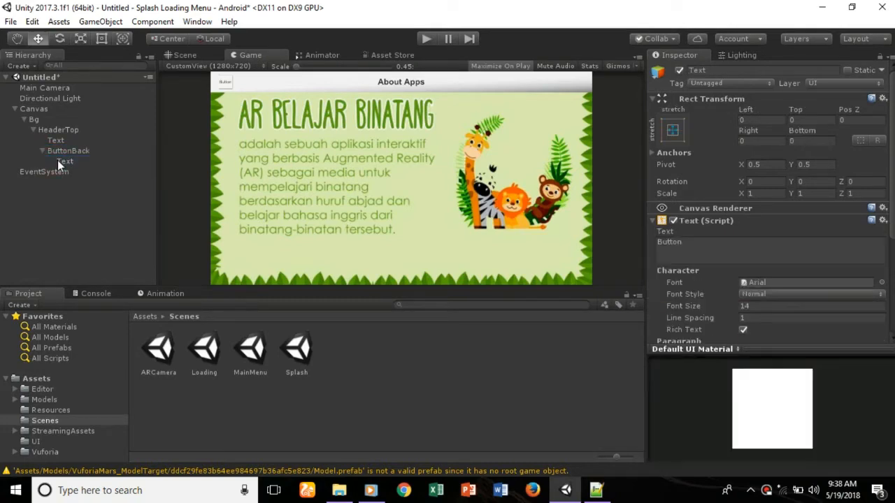
pyautogui.press('Delete')
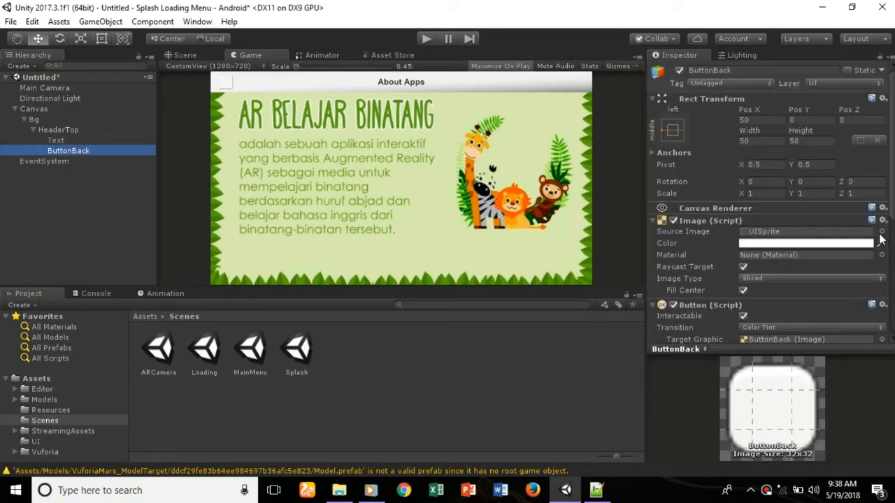
# Set ButtonBack's source image to the arrowbutton sprite.
pyautogui.click(882, 241)
pyautogui.scroll(3, 710, 291)
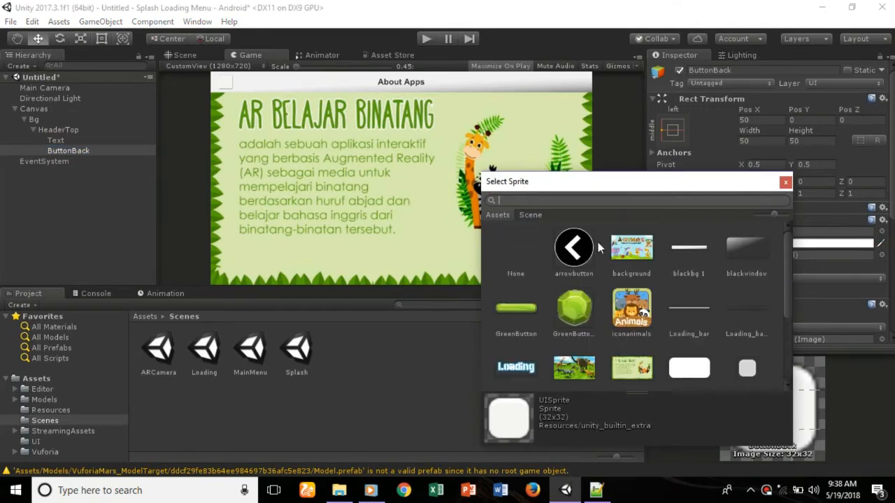
pyautogui.click(574, 247)
pyautogui.click(785, 182)
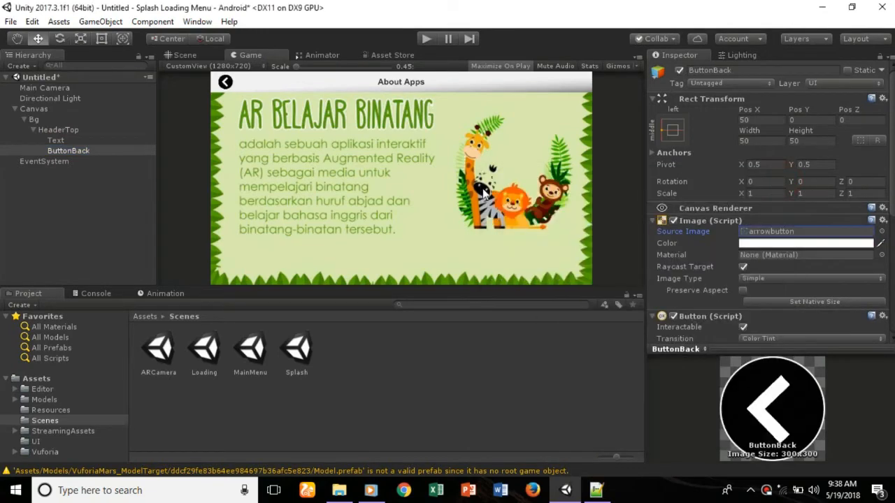
# Save the scene as AboutApps in the project's Scenes folder.
pyautogui.click(10, 21)
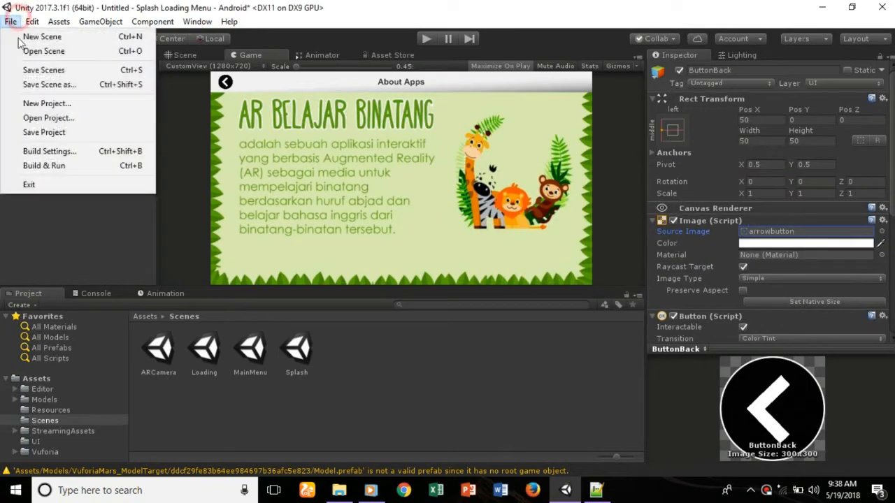
pyautogui.click(42, 70)
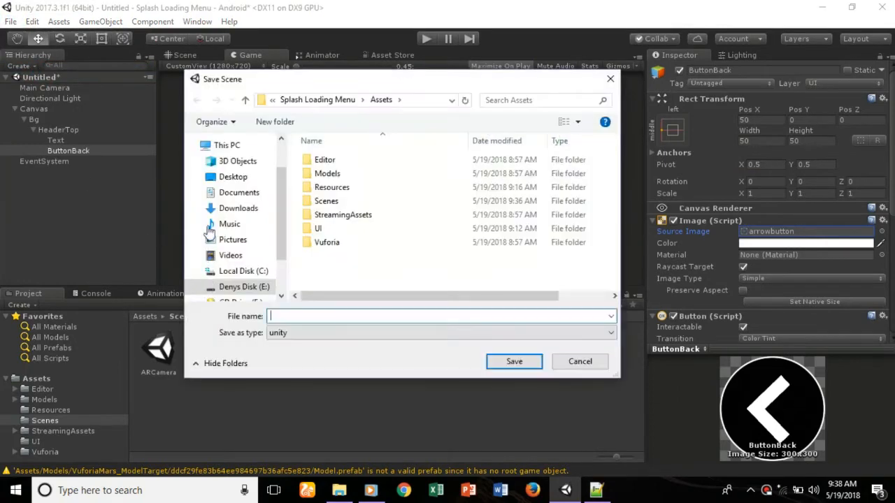
pyautogui.doubleClick(326, 201)
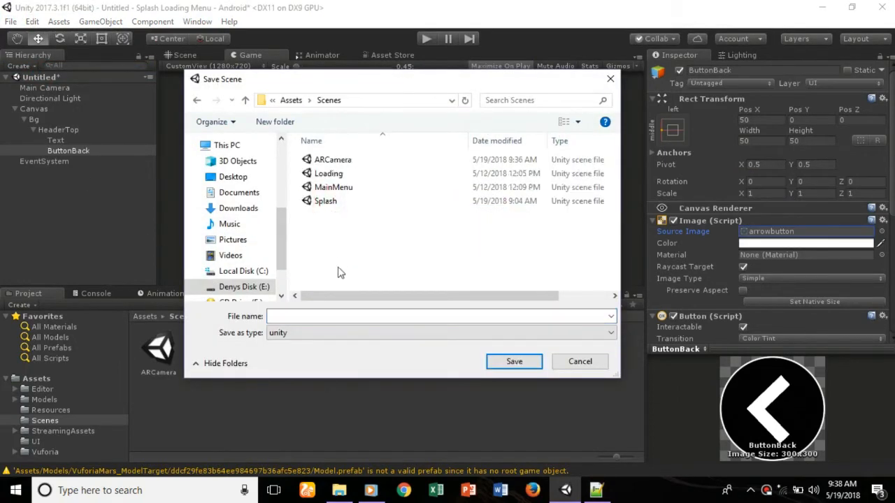
pyautogui.click(318, 316)
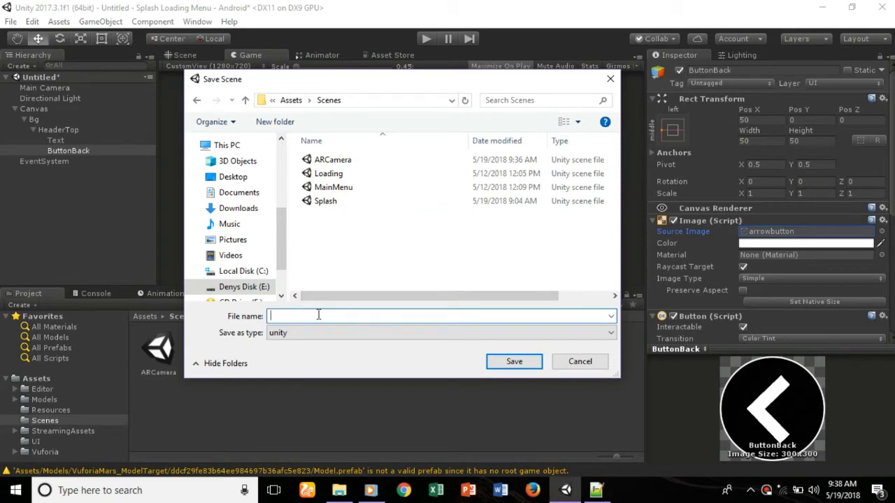
pyautogui.write('About Apps')
pyautogui.click(513, 362)
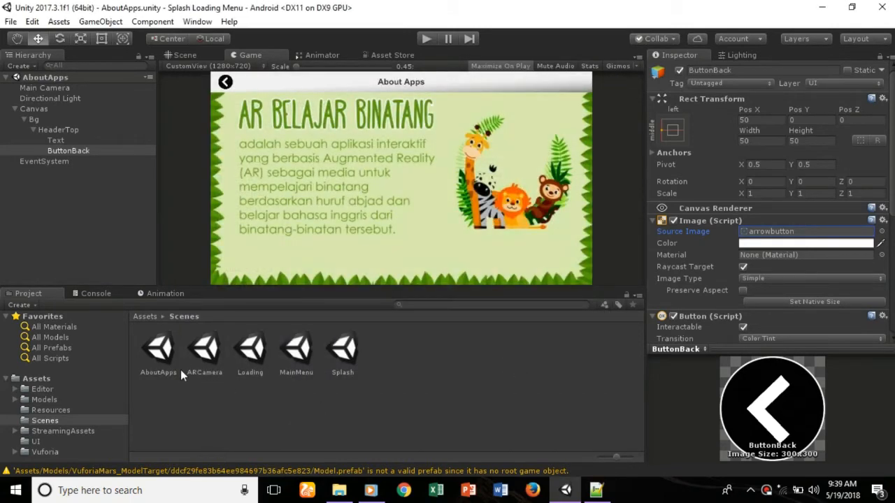
# Open the MainMenu scene from the project's Scenes folder.
pyautogui.click(149, 374)
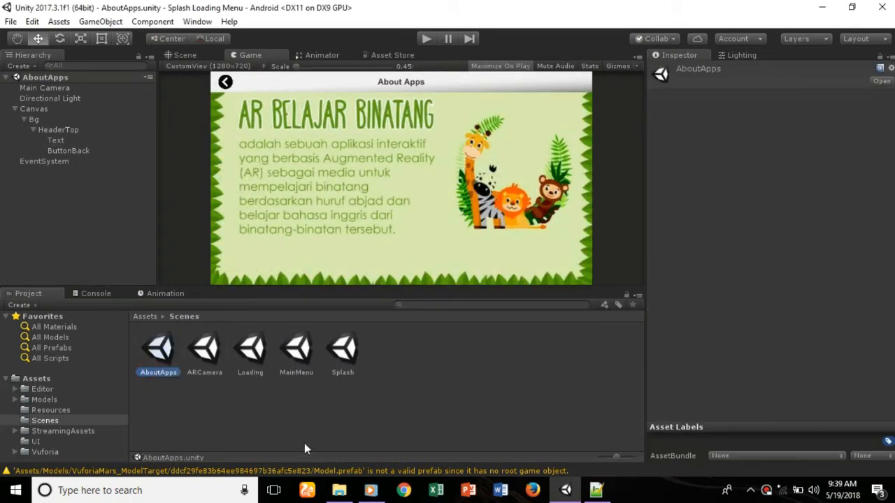
pyautogui.click(298, 353)
pyautogui.doubleClick(296, 356)
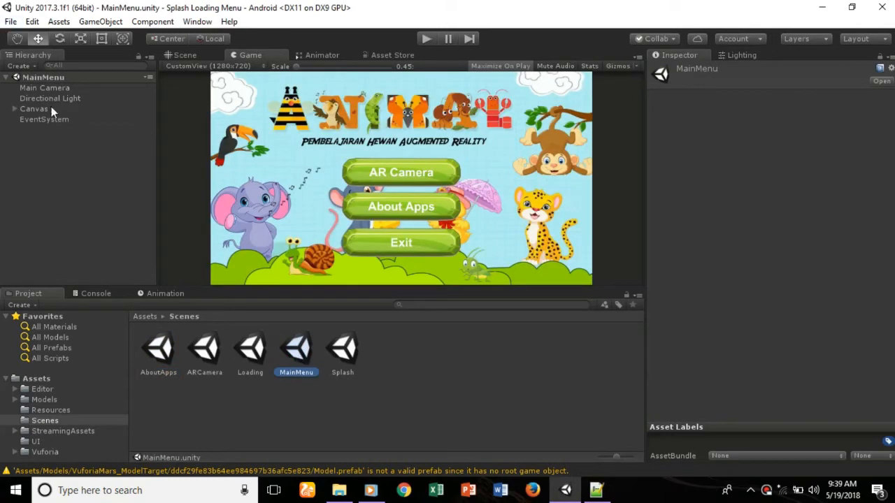
# Create an empty game object at the root of the MainMenu scene and name it MenuController.
pyautogui.click(44, 135)
pyautogui.rightClick(44, 135)
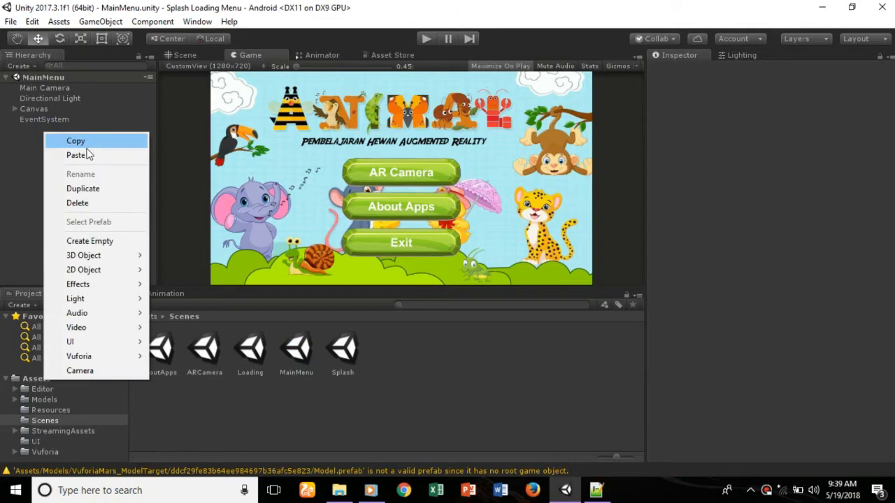
pyautogui.click(85, 241)
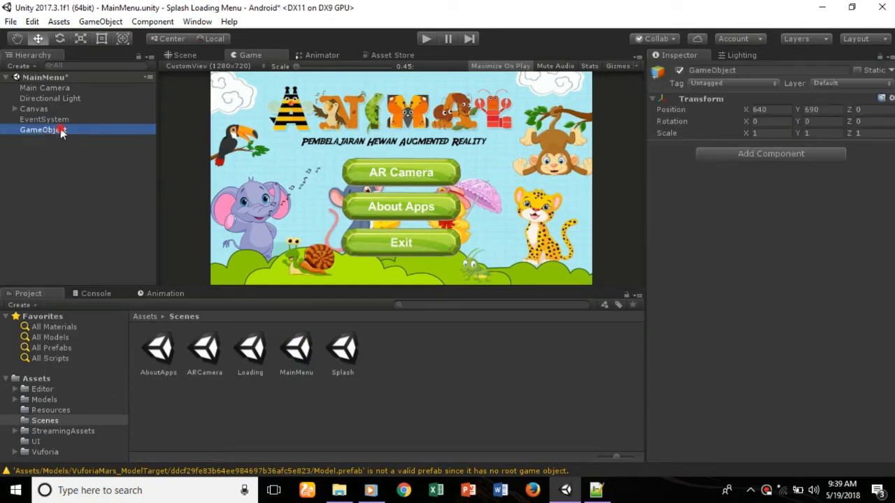
pyautogui.write('M')
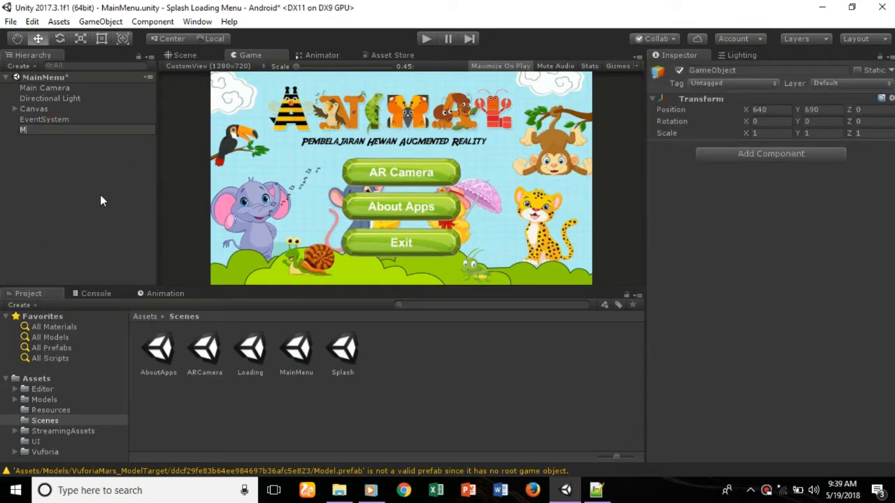
pyautogui.write('enuController')
pyautogui.press('Return')
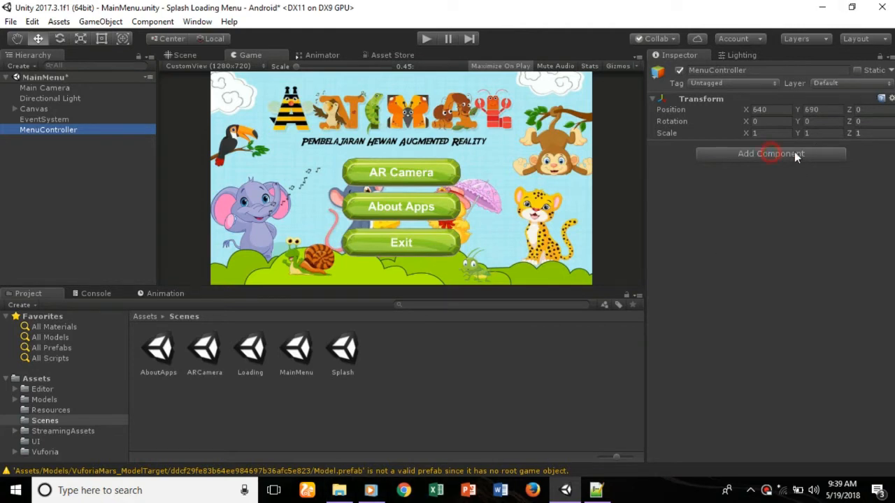
# Create a new C# script named MenuController and attach it to the MenuController object.
pyautogui.click(765, 159)
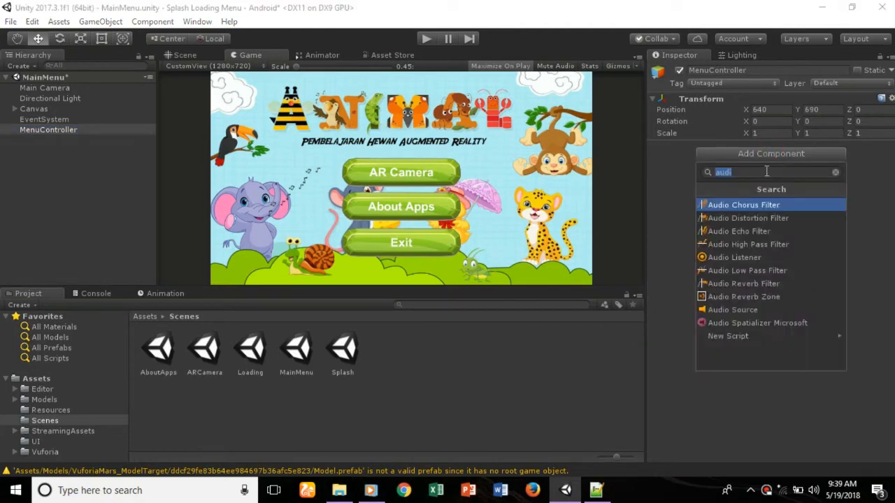
pyautogui.press('BackSpace')
pyautogui.write('Menu')
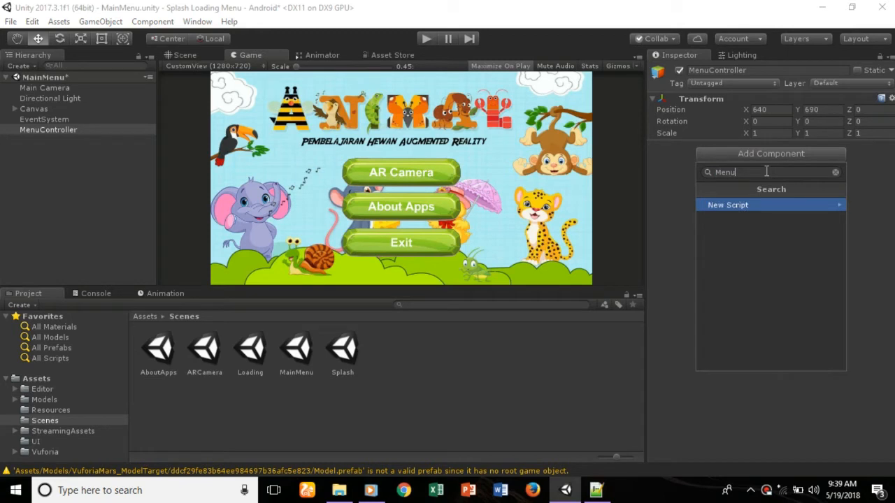
pyautogui.write('Controller')
pyautogui.click(745, 205)
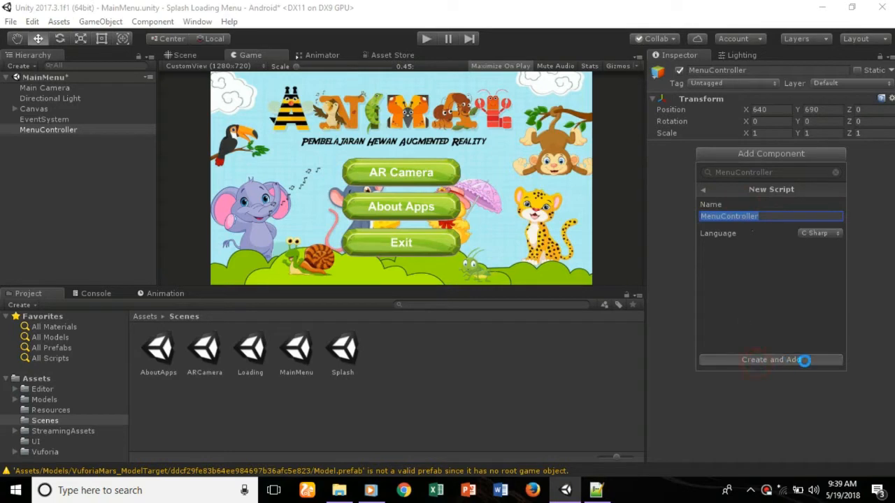
pyautogui.click(781, 364)
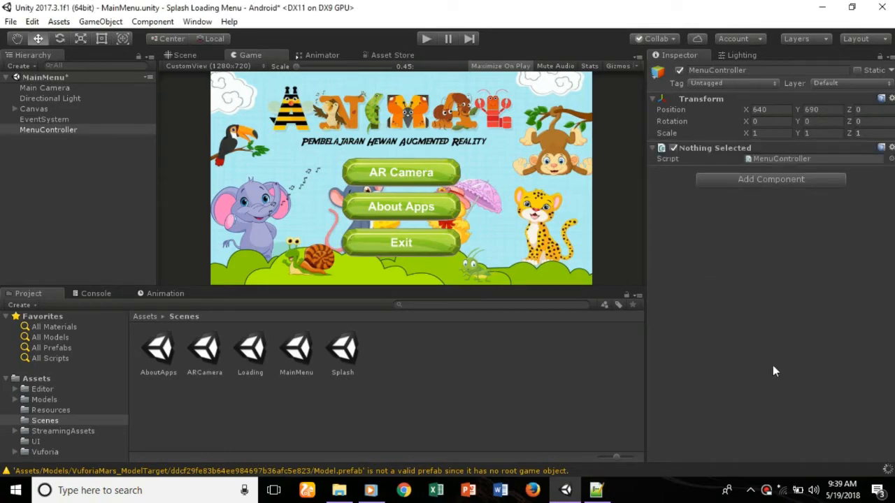
# Open the MenuController script in Visual Studio and delete the default Start and Update methods with their comments.
pyautogui.doubleClick(795, 159)
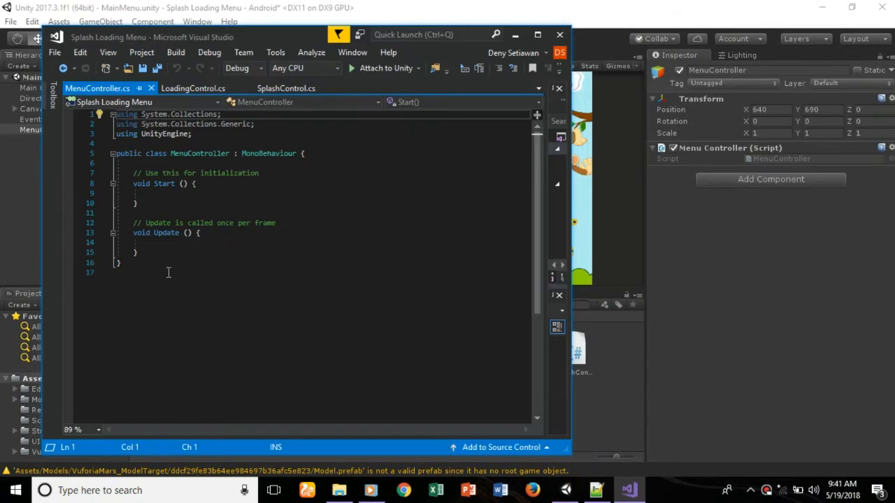
pyautogui.click(161, 252)
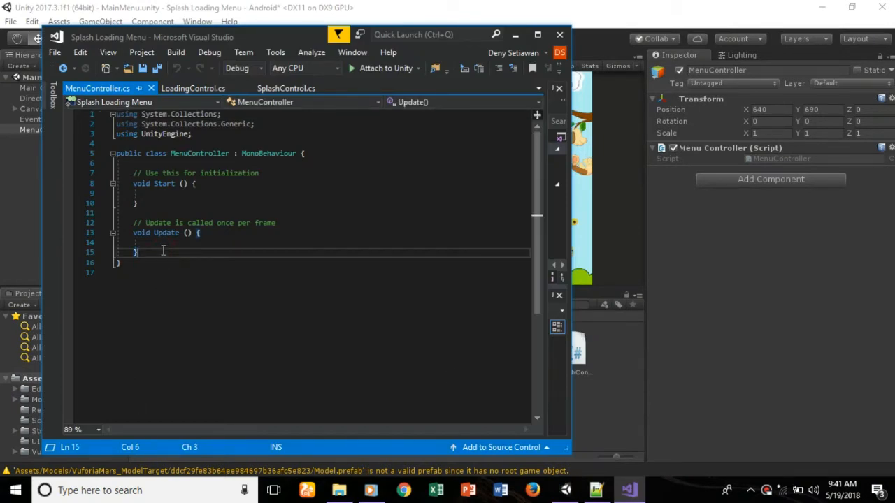
pyautogui.moveTo(163, 252); pyautogui.dragTo(134, 174)
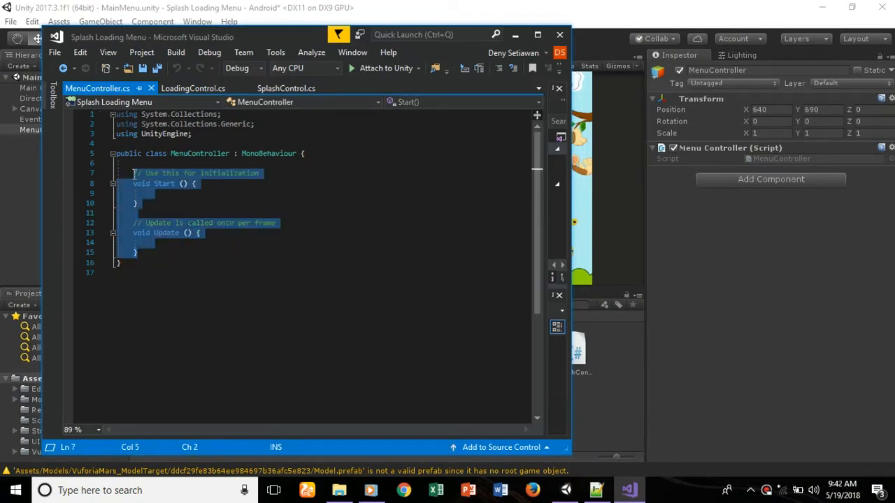
pyautogui.press('Delete')
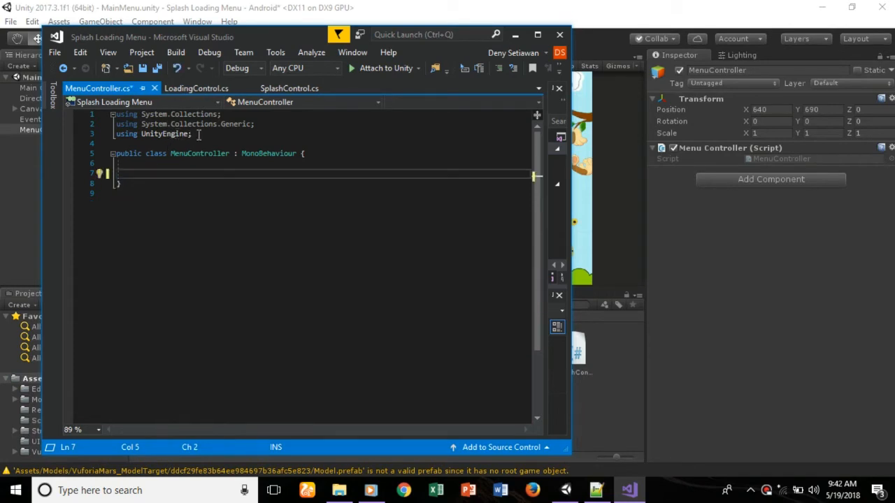
# Add the directive "using UnityEngine.SceneManagement;" below the UnityEngine import.
pyautogui.click(199, 134)
pyautogui.press('Return')
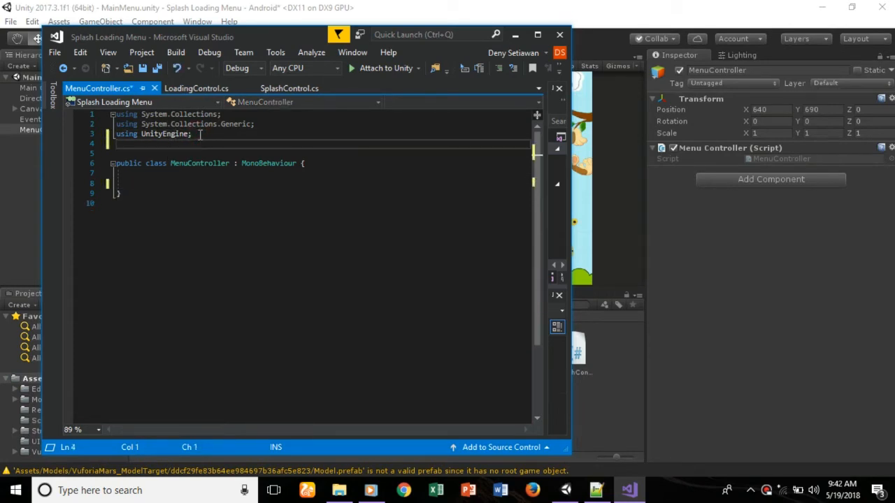
pyautogui.write('using Unity')
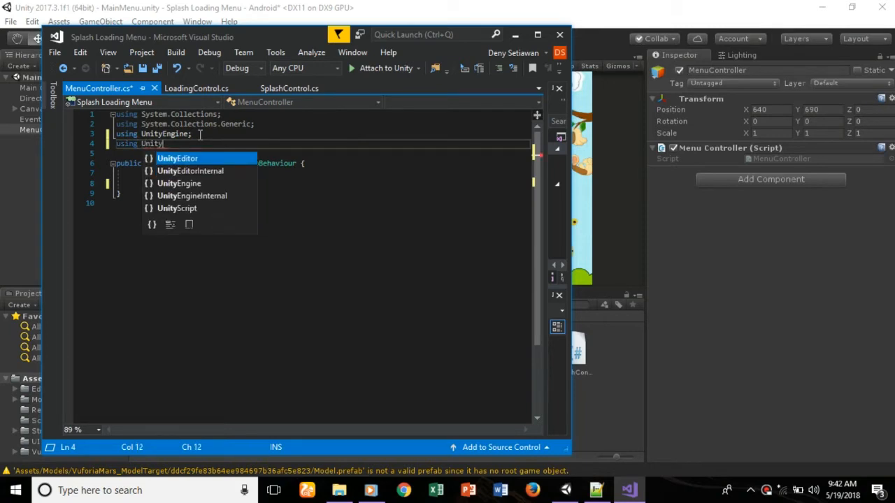
pyautogui.press('Down')
pyautogui.press('Down')
pyautogui.press('Tab')
pyautogui.write('.')
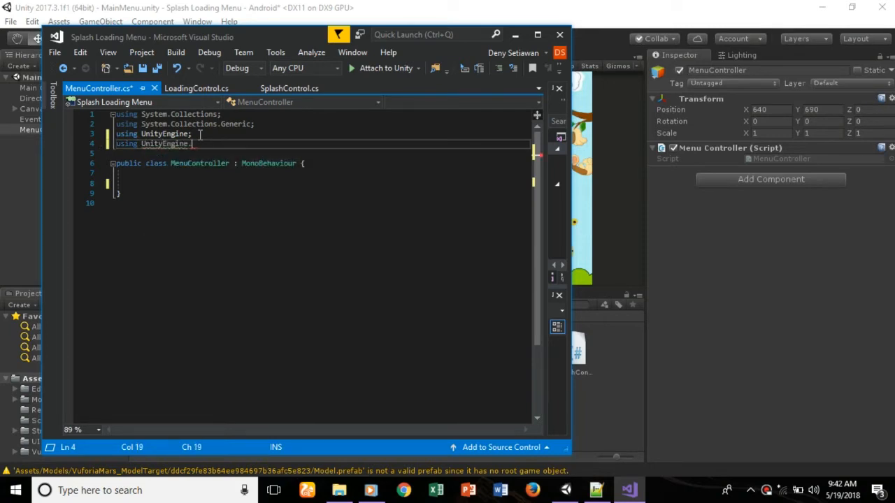
pyautogui.write('Sce')
pyautogui.press('Tab')
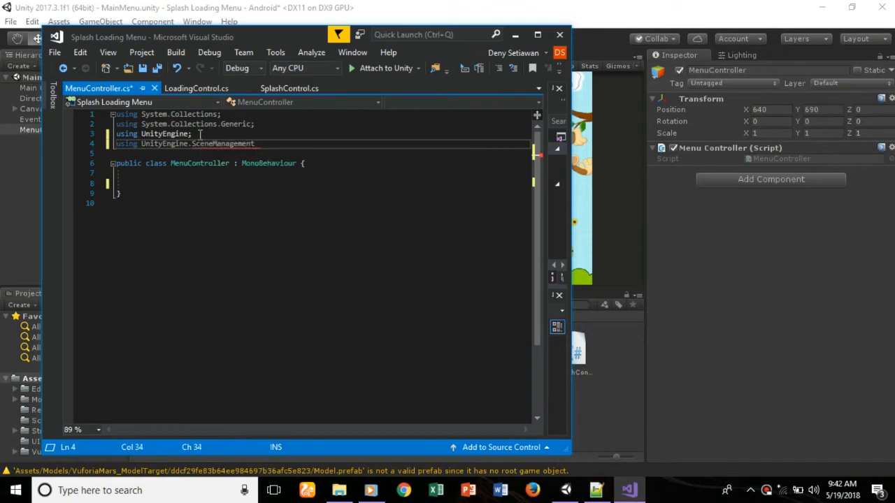
pyautogui.write(';')
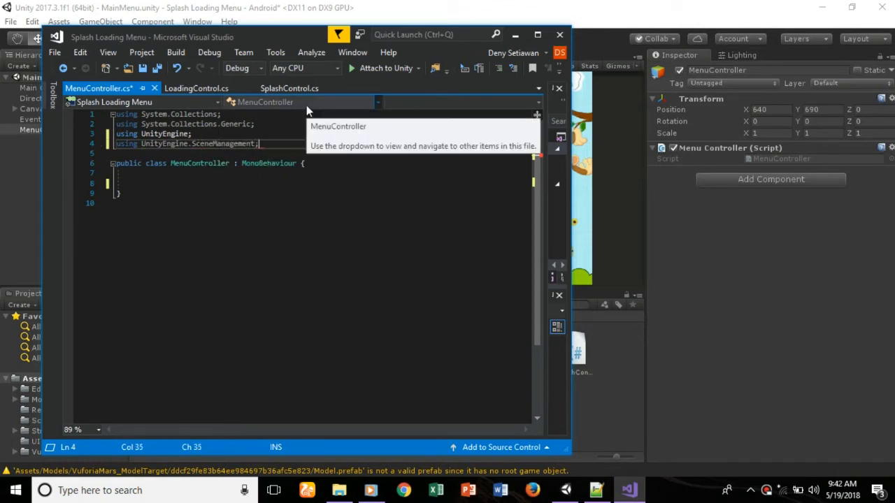
# Declare an empty public void method MainMenuScene() inside the MenuController class.
pyautogui.click(214, 179)
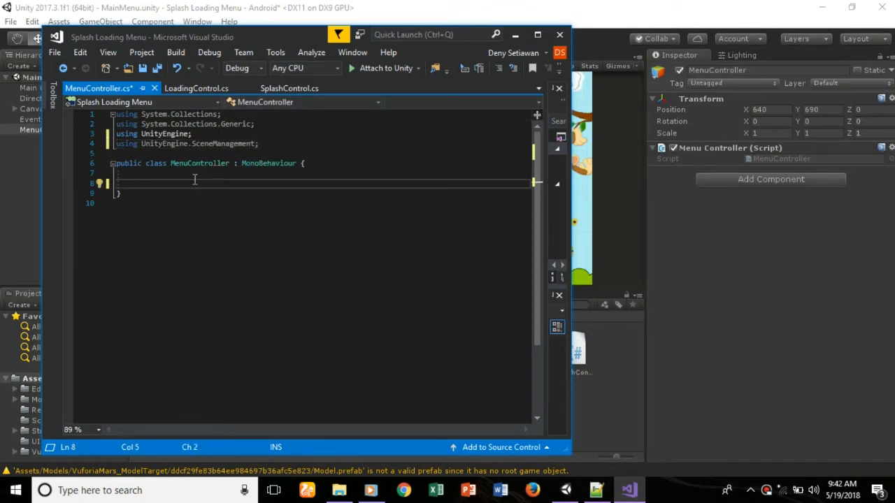
pyautogui.write('public void Main')
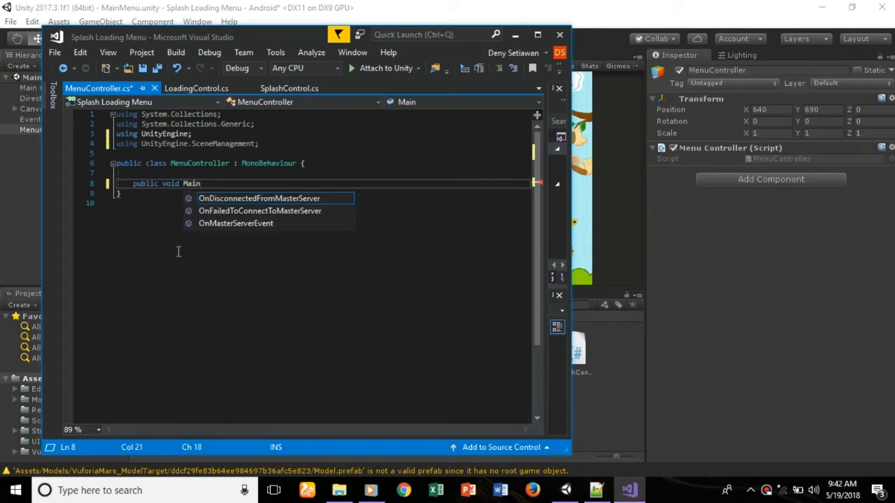
pyautogui.write('MenuScene')
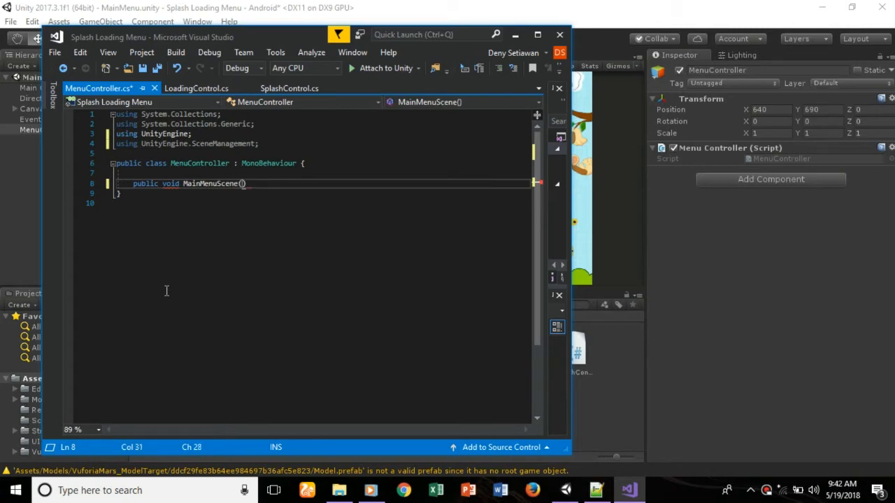
pyautogui.write('() {')
pyautogui.press('Return')
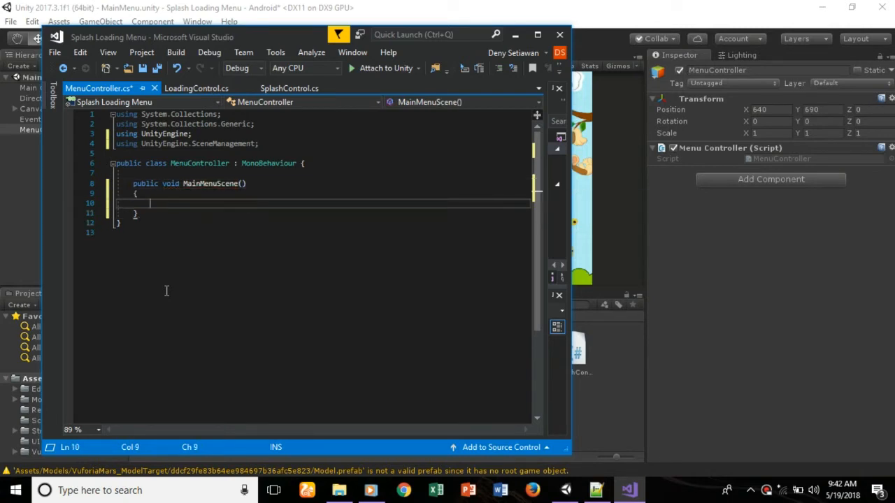
# Declare an empty public void method AboutAppsScene() below MainMenuScene().
pyautogui.click(244, 214)
pyautogui.press('Return')
pyautogui.press('Return')
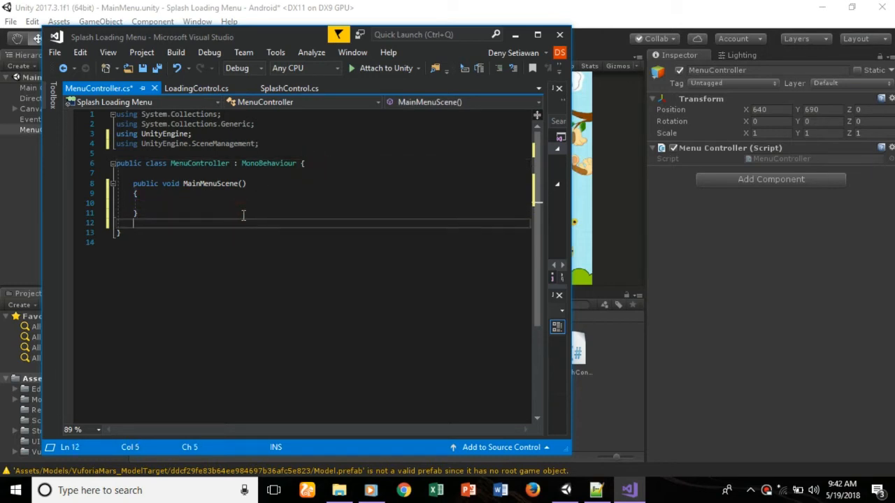
pyautogui.write('public ')
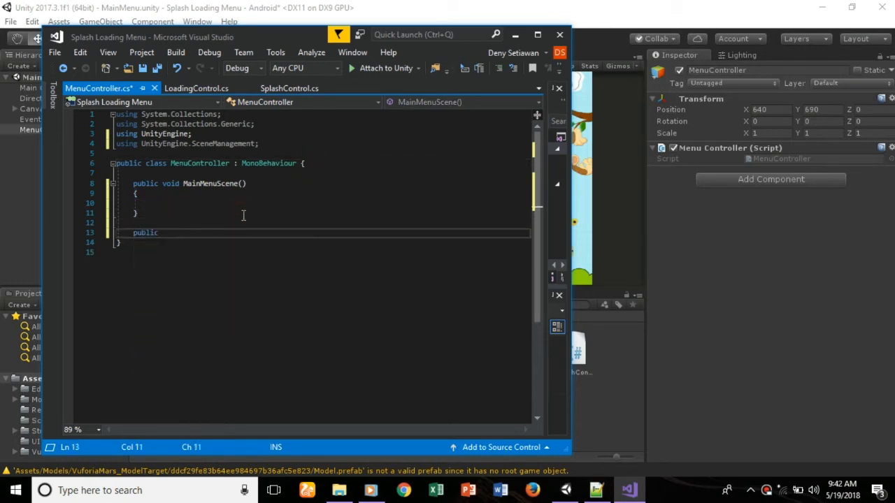
pyautogui.write('void Abou')
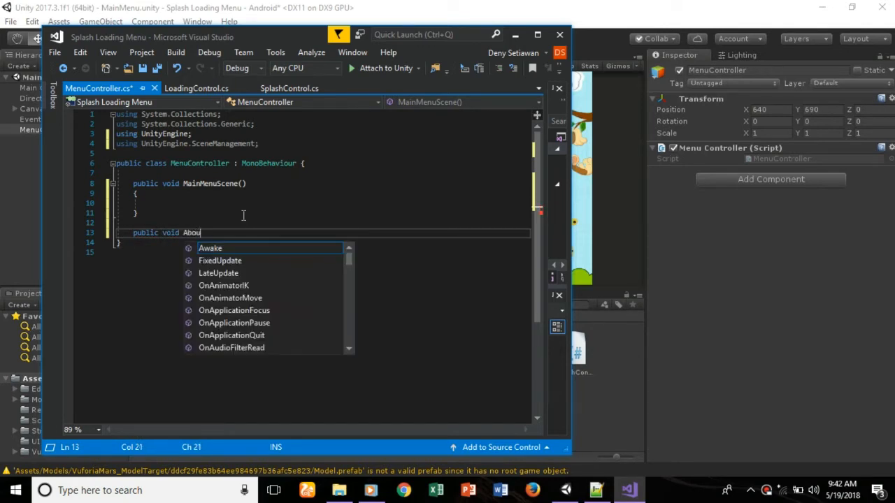
pyautogui.write('tApps')
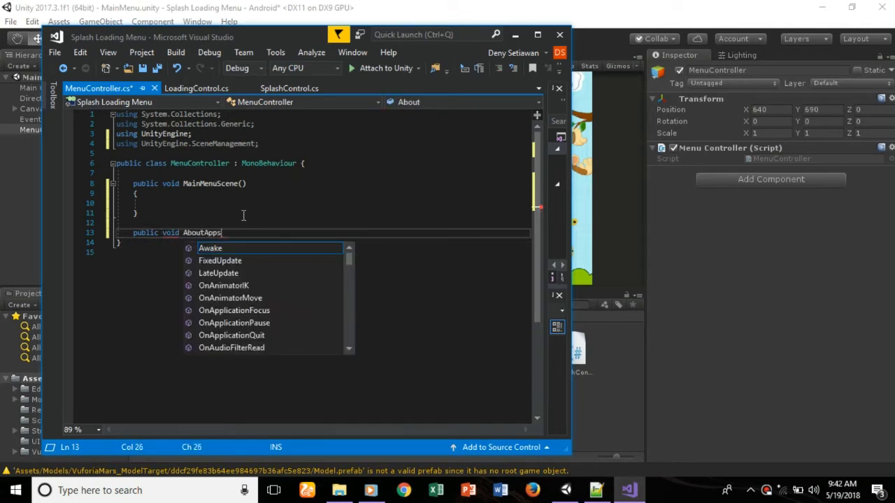
pyautogui.write('Scene()')
pyautogui.press('Return')
pyautogui.write('{')
pyautogui.press('Return')
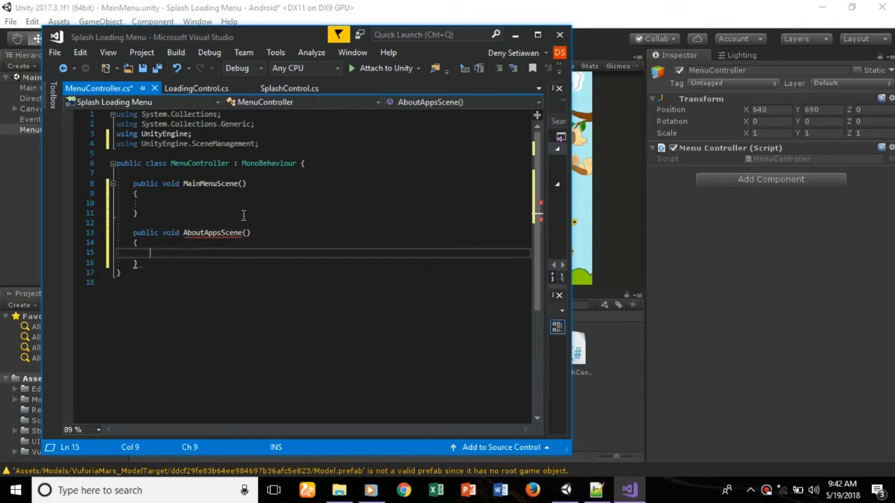
# Add a public void method QuitApps() below AboutAppsScene() that calls Application.Quit();.
pyautogui.write('}')
pyautogui.press('Return')
pyautogui.press('Return')
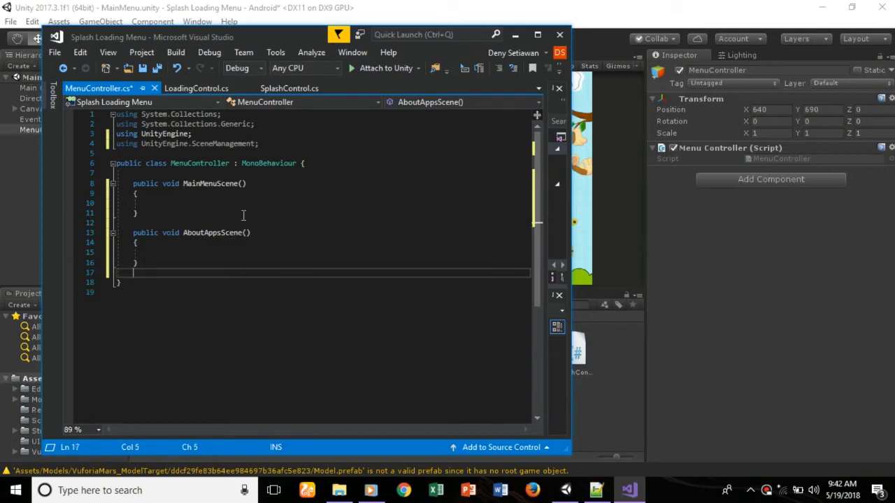
pyautogui.write('pub')
pyautogui.press('Tab')
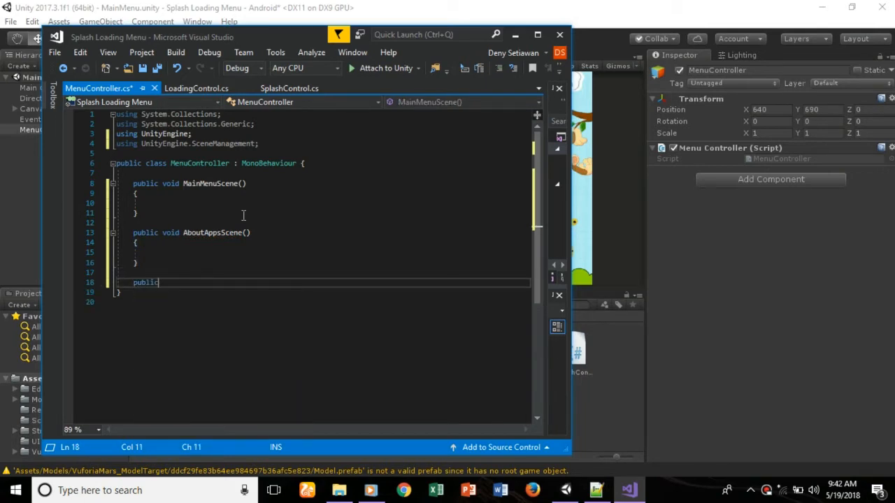
pyautogui.write('void Quit')
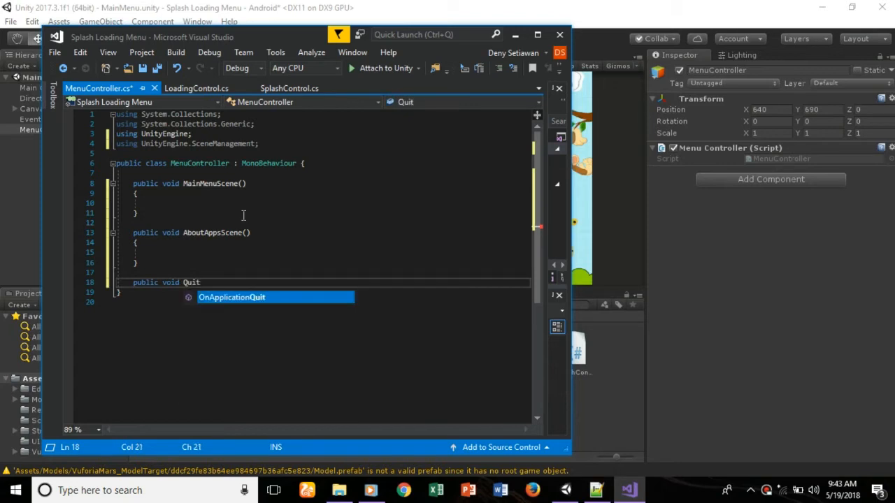
pyautogui.write('Apps(')
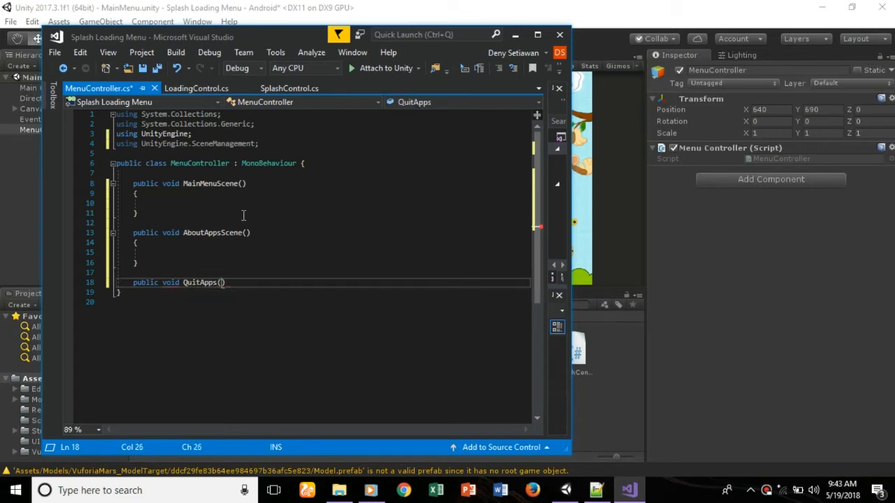
pyautogui.write(') {')
pyautogui.press('Return')
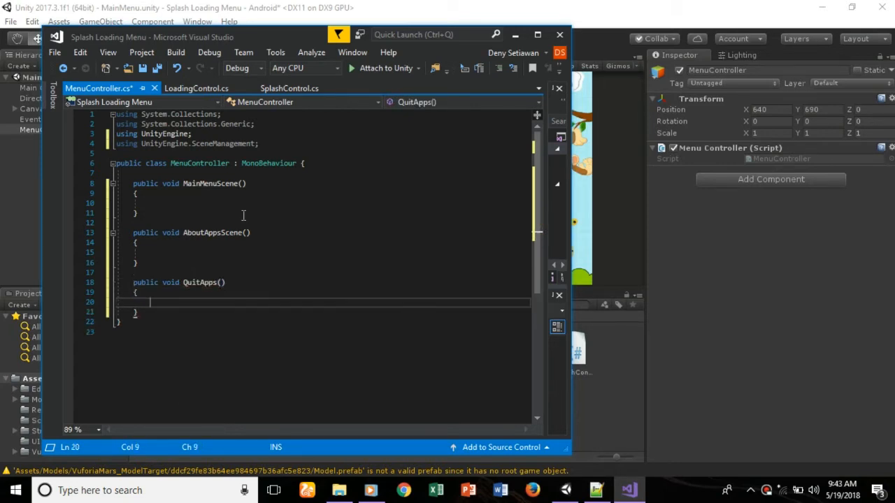
pyautogui.write('Application.Qu')
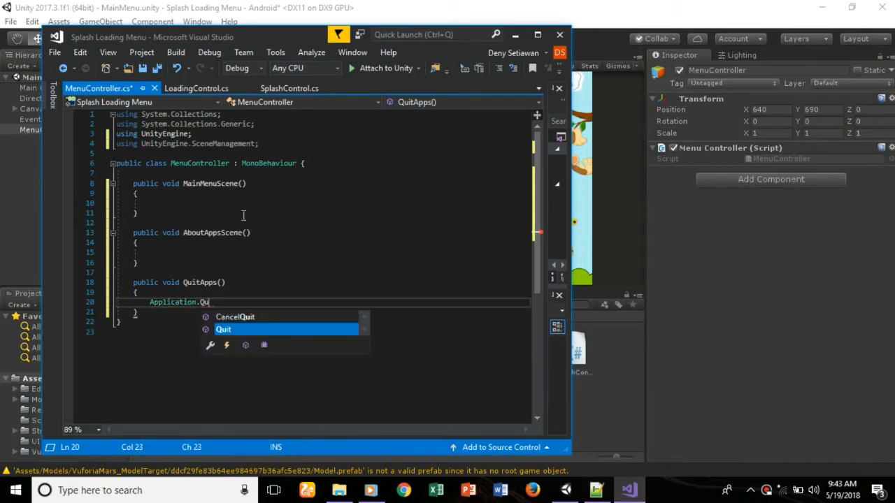
pyautogui.write('it();')
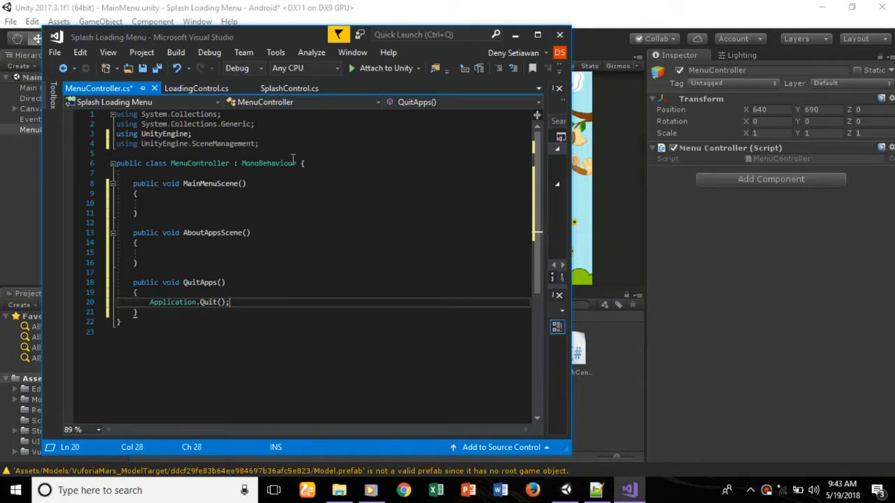
# Declare a public string variable MainMenu at the start of the MenuController class, above MainMenuScene().
pyautogui.click(315, 161)
pyautogui.press('Return')
pyautogui.press('Return')
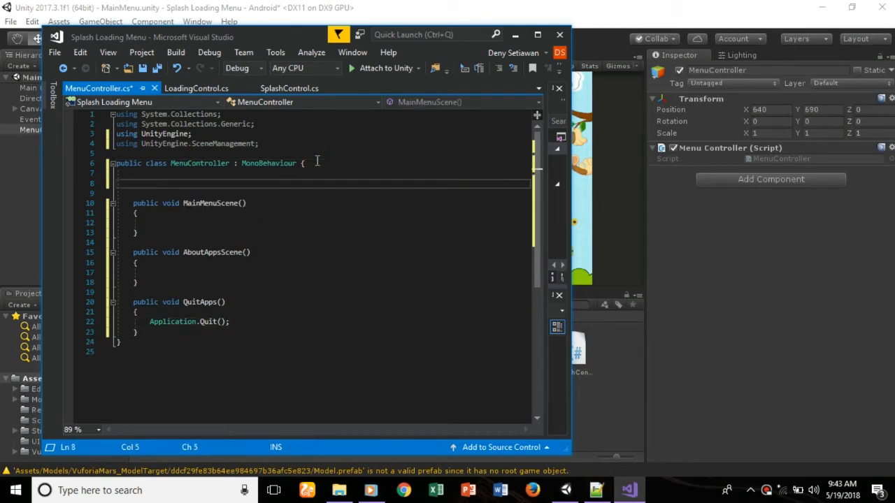
pyautogui.write('public strin')
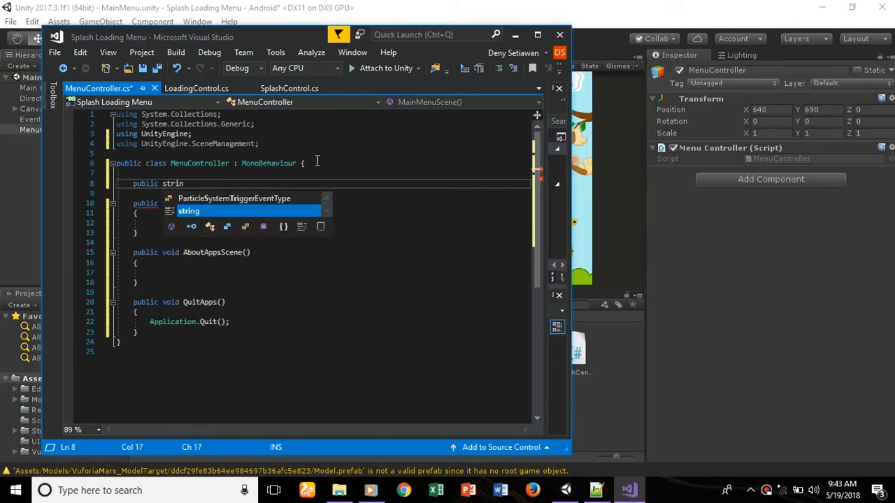
pyautogui.write('g Ma')
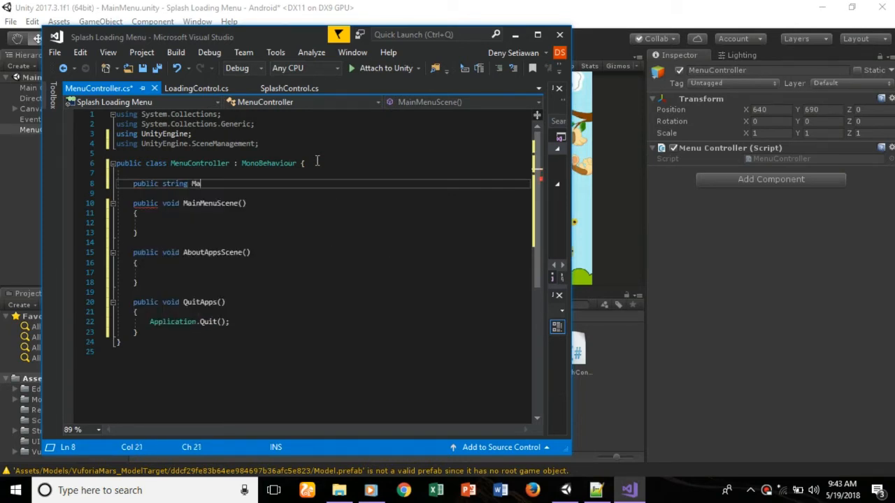
pyautogui.write('inMenu')
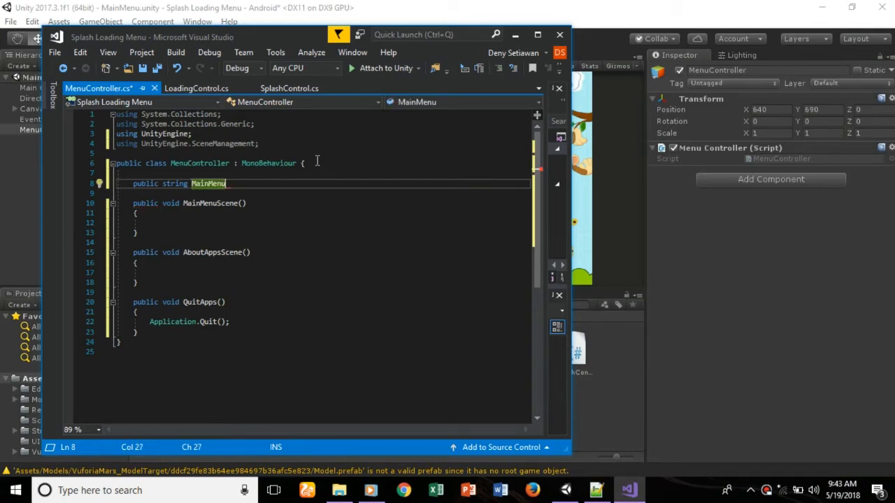
pyautogui.write(';')
pyautogui.press('Return')
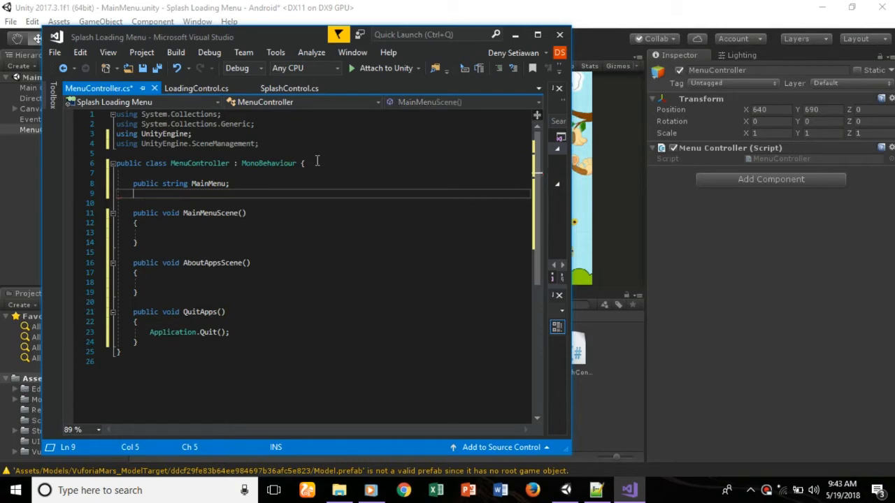
# Declare a public string variable AboutApps directly below the MainMenu variable.
pyautogui.write('public ')
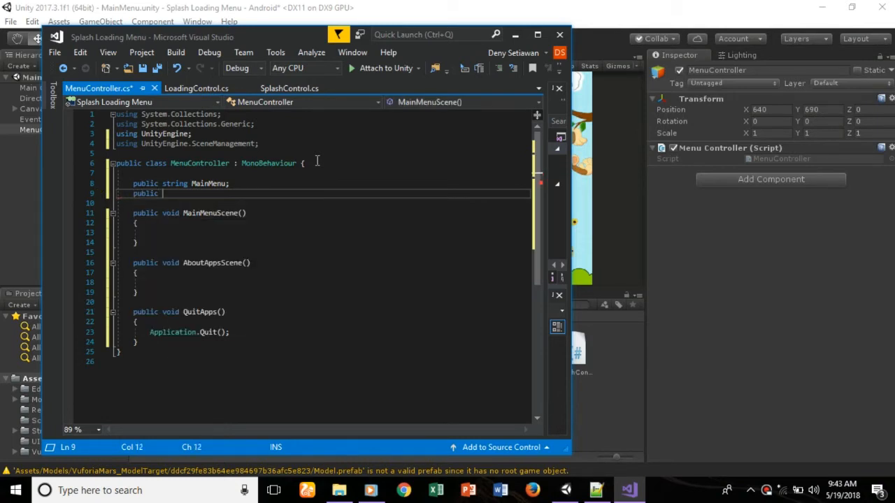
pyautogui.write('string ')
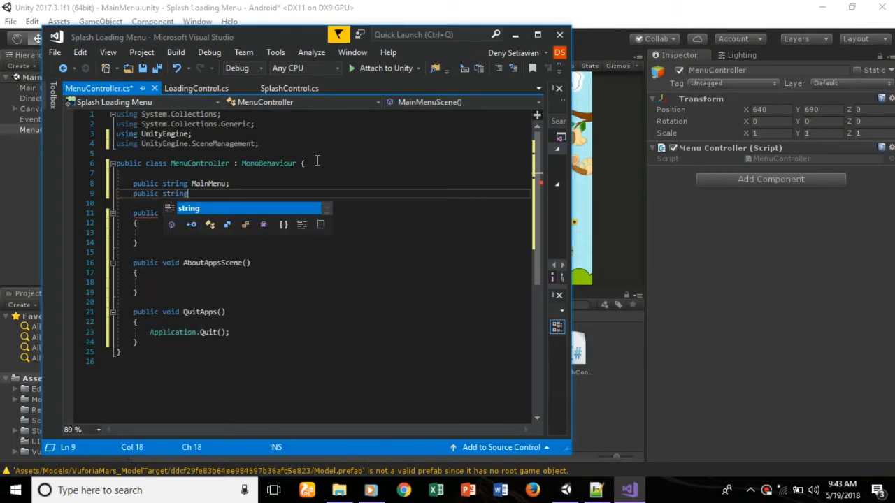
pyautogui.write('Abou')
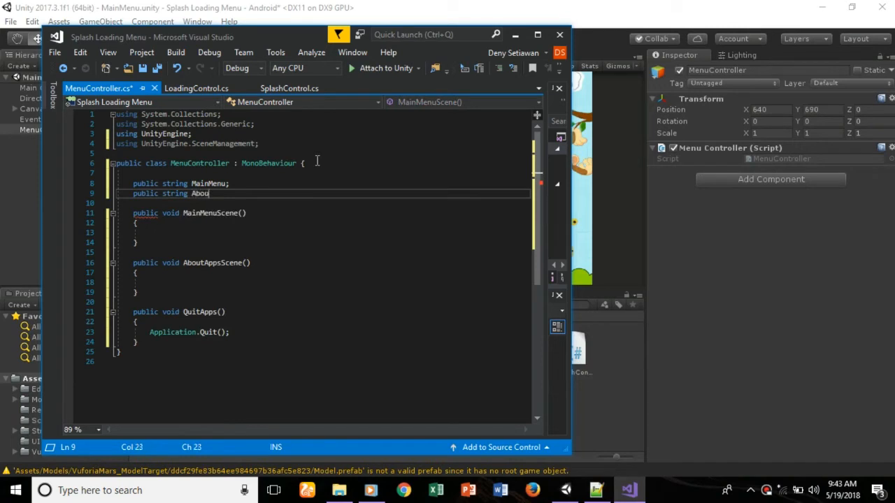
pyautogui.write('tApps')
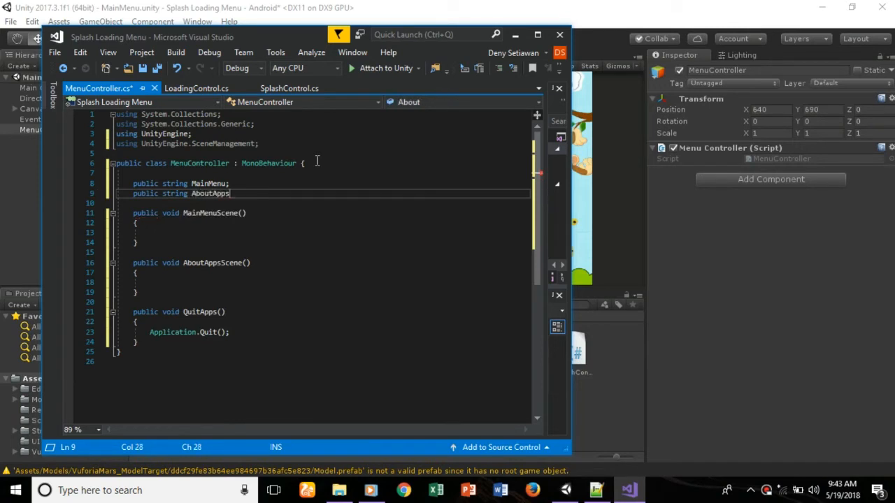
pyautogui.write(';')
pyautogui.press('Return')
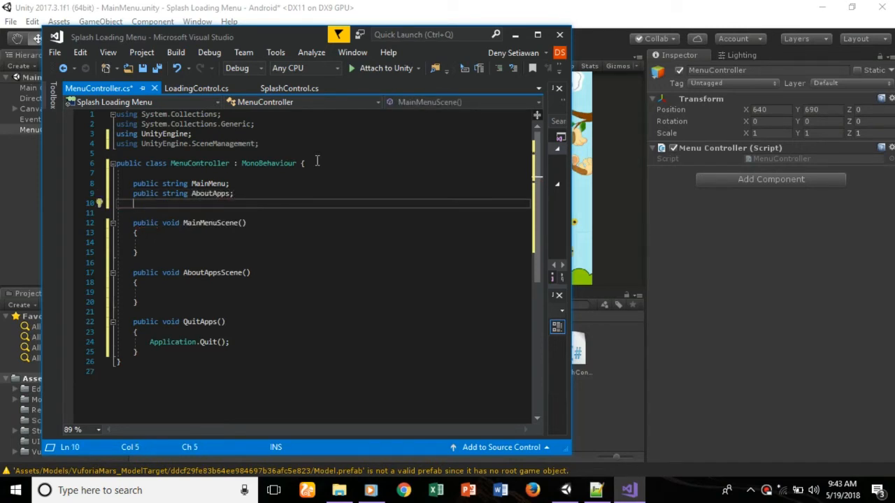
pyautogui.write('pu')
pyautogui.press('BackSpace')
pyautogui.press('BackSpace')
pyautogui.press('BackSpace')
pyautogui.press('Escape')
pyautogui.press('BackSpace')
pyautogui.press('BackSpace')
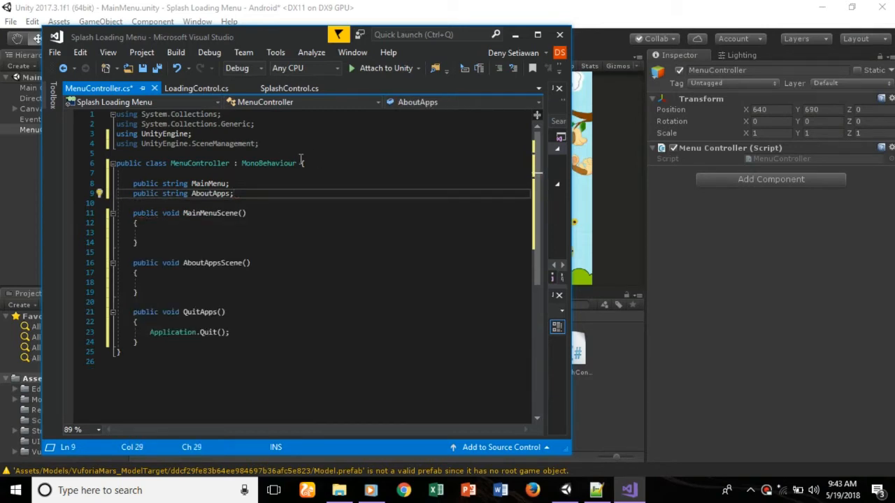
# Insert a SceneManager.LoadScene() call without an argument in the body of MainMenuScene().
pyautogui.click(277, 232)
pyautogui.write('Sce')
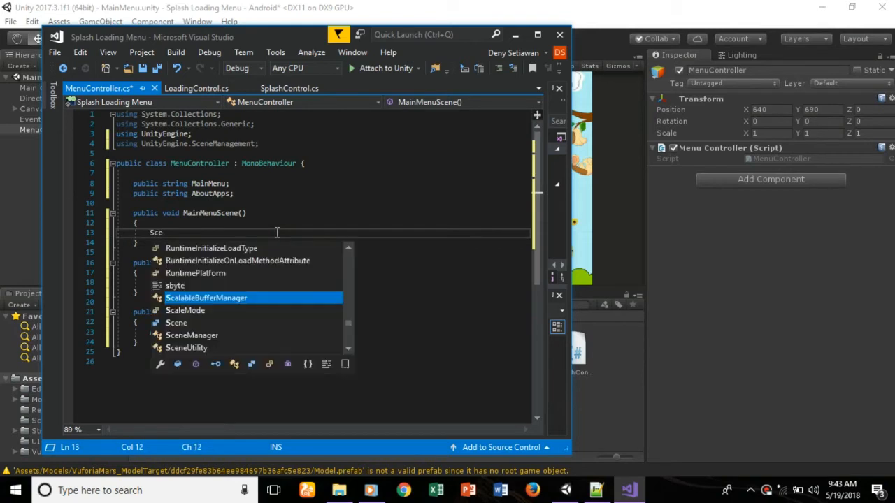
pyautogui.write('neM')
pyautogui.press('Tab')
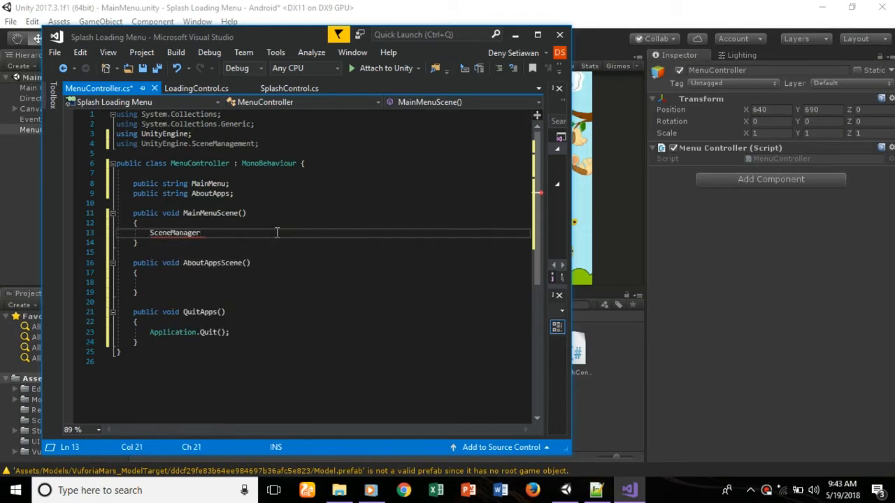
pyautogui.write('.Lo')
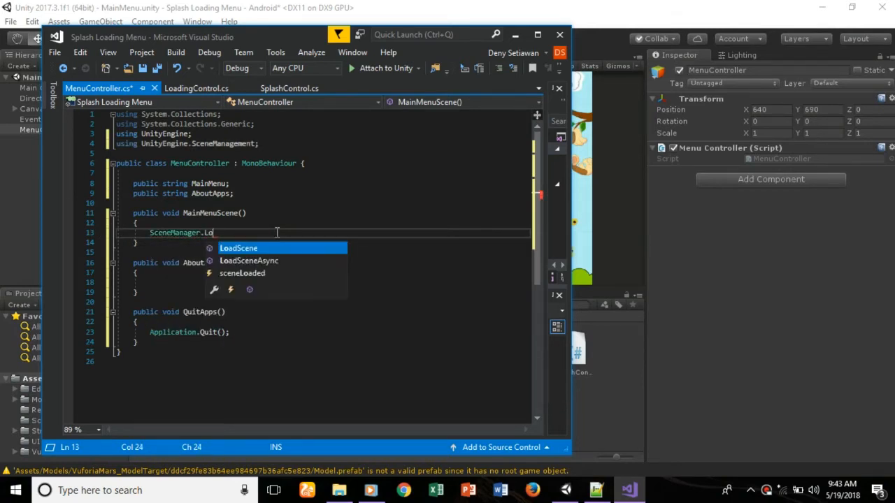
pyautogui.press('Tab')
pyautogui.write('(')
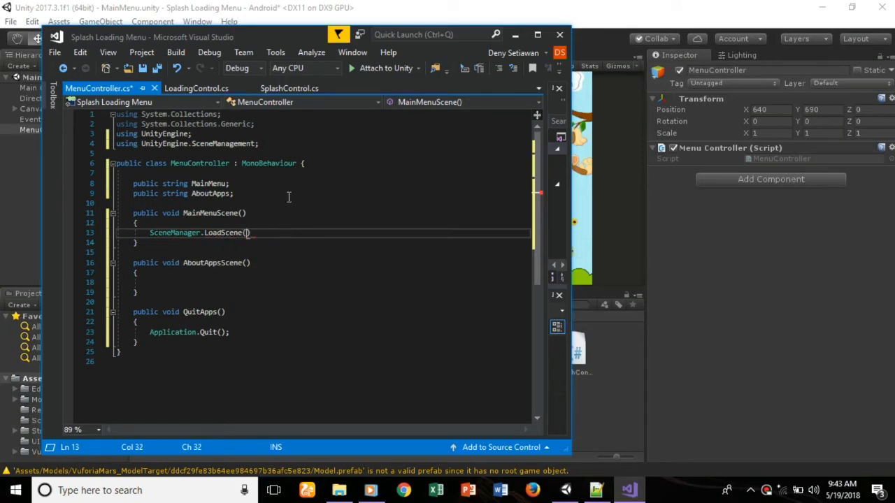
pyautogui.click(197, 182)
pyautogui.click(245, 233)
pyautogui.write('M')
pyautogui.hotkey('ctrl', 'z')
pyautogui.write('Min')
pyautogui.press('BackSpace')
pyautogui.press('BackSpace')
pyautogui.press('BackSpace')
# Pass the MainMenu variable to the LoadScene call in MainMenuScene() and end the statement with a semicolon.
pyautogui.write('Main')
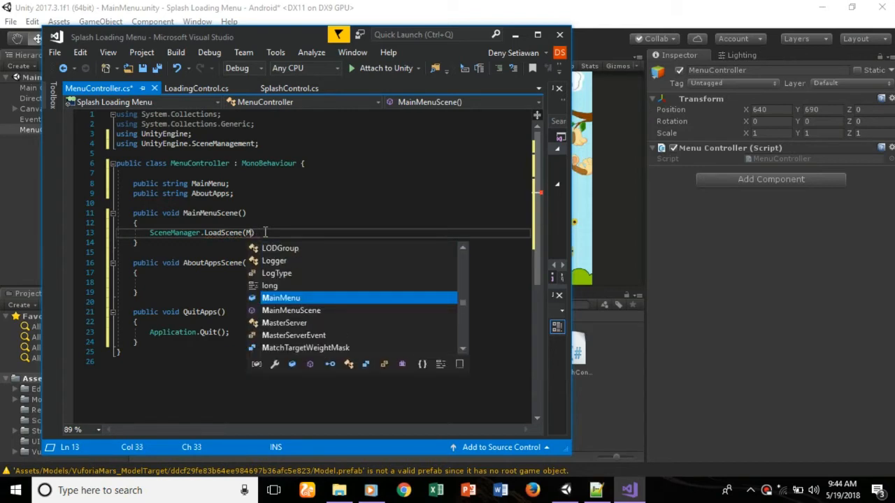
pyautogui.press('Tab')
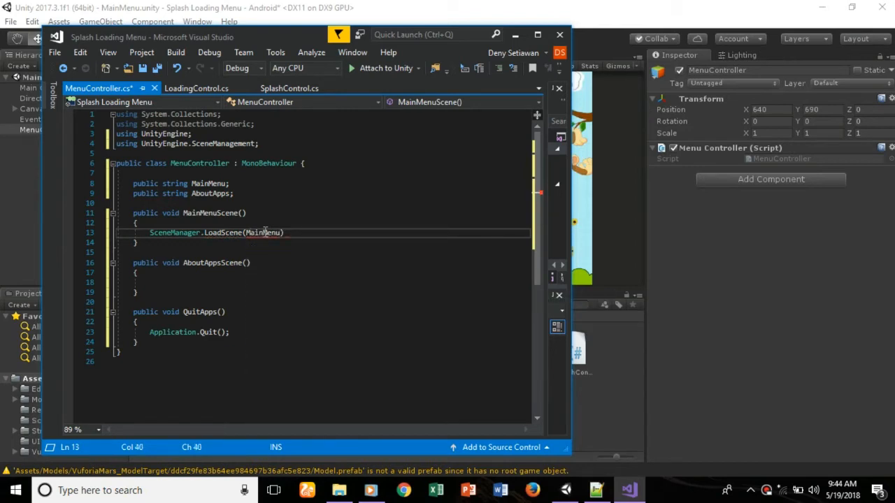
pyautogui.write(');')
# Insert a SceneManager.LoadScene() call without an argument in the body of AboutAppsScene().
pyautogui.click(212, 283)
pyautogui.write('Sc')
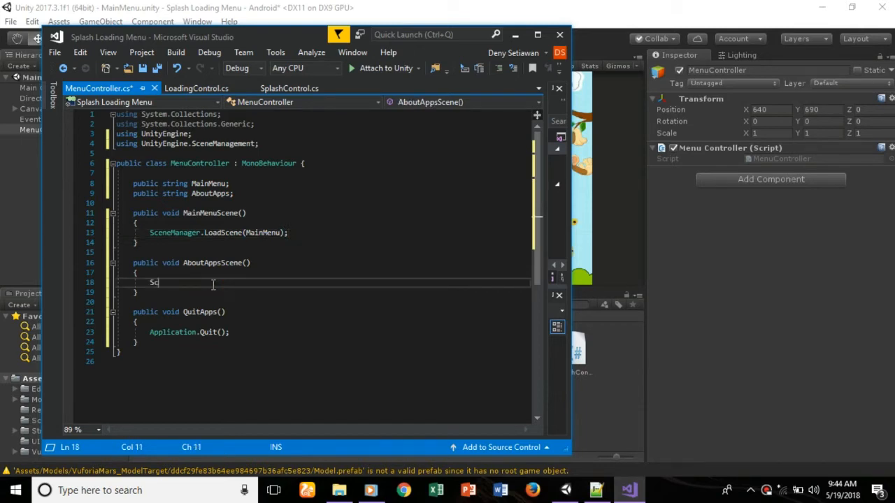
pyautogui.write('e')
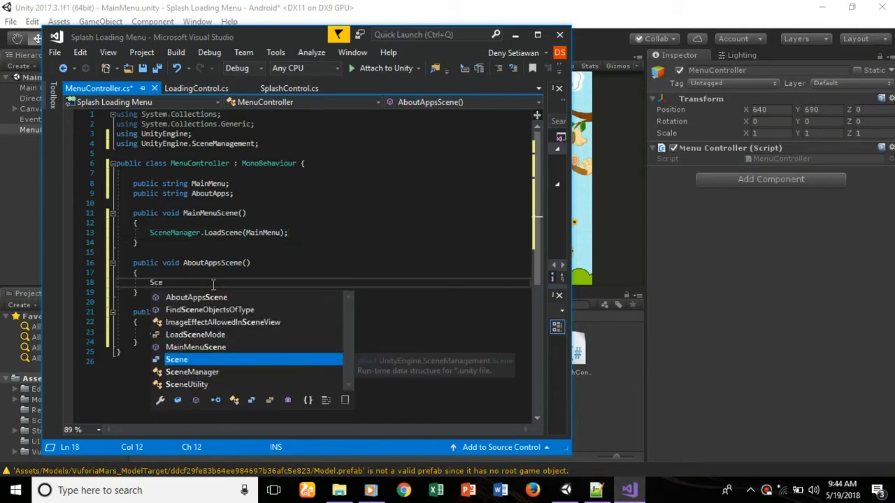
pyautogui.press('Down')
pyautogui.press('Tab')
pyautogui.write('Loa')
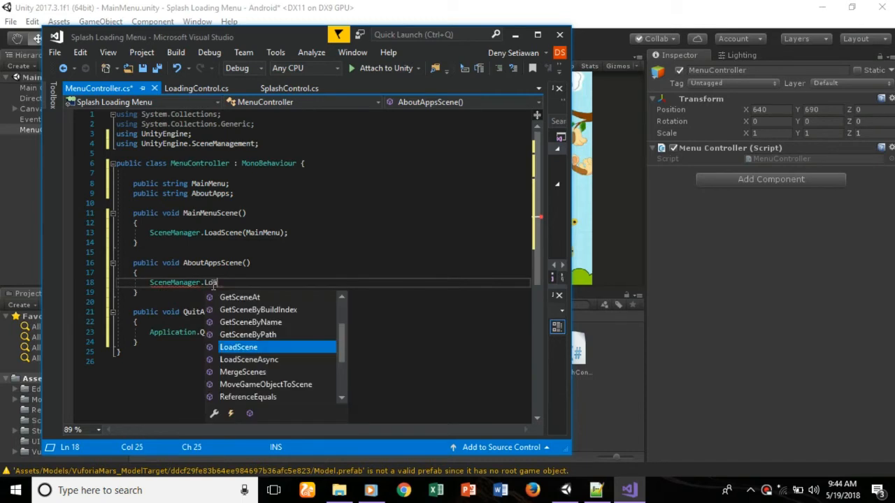
pyautogui.press('Tab')
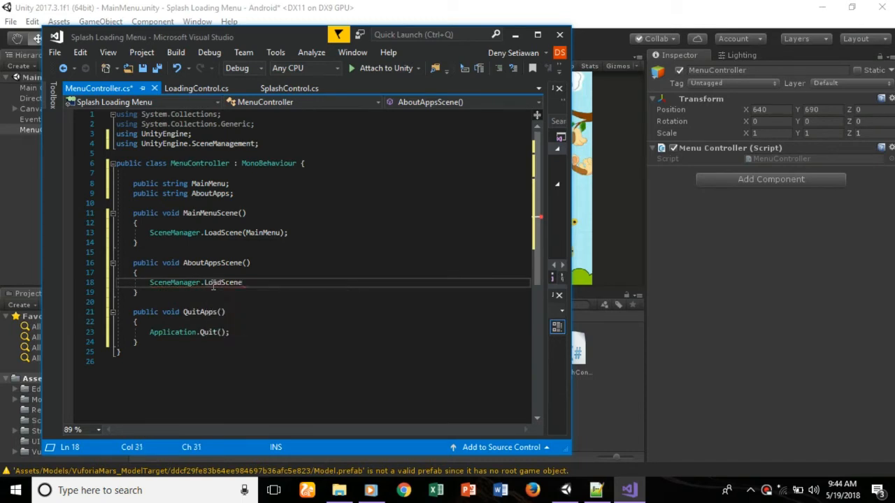
pyautogui.write('(')
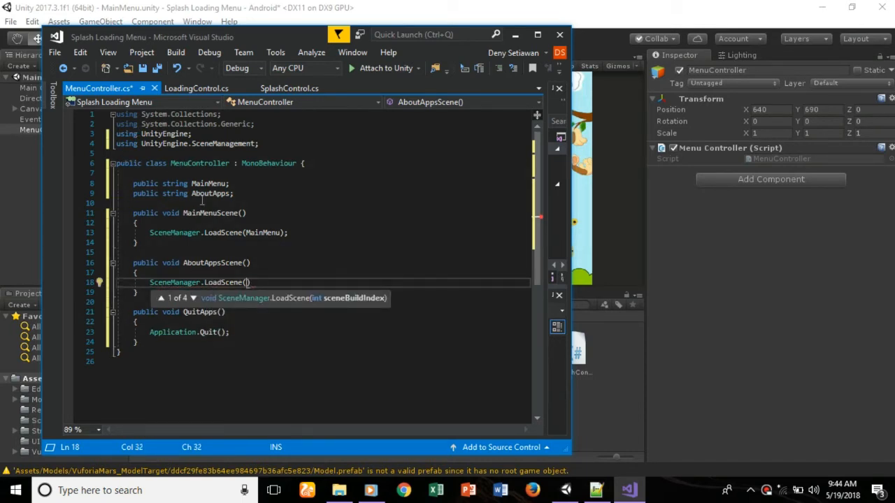
# Copy the AboutApps variable name into the LoadScene call in AboutAppsScene() and end the statement with a semicolon.
pyautogui.moveTo(191, 196); pyautogui.dragTo(230, 199)
pyautogui.hotkey('ctrl', 'c')
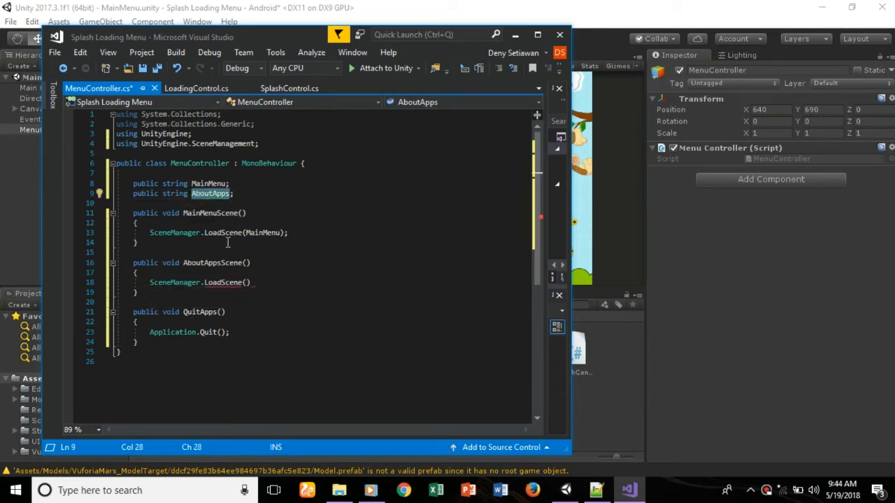
pyautogui.click(248, 283)
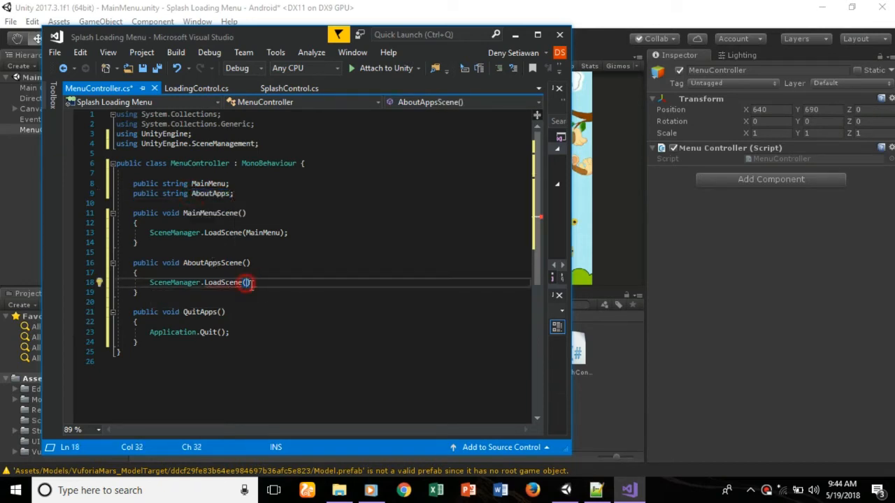
pyautogui.hotkey('ctrl', 'v')
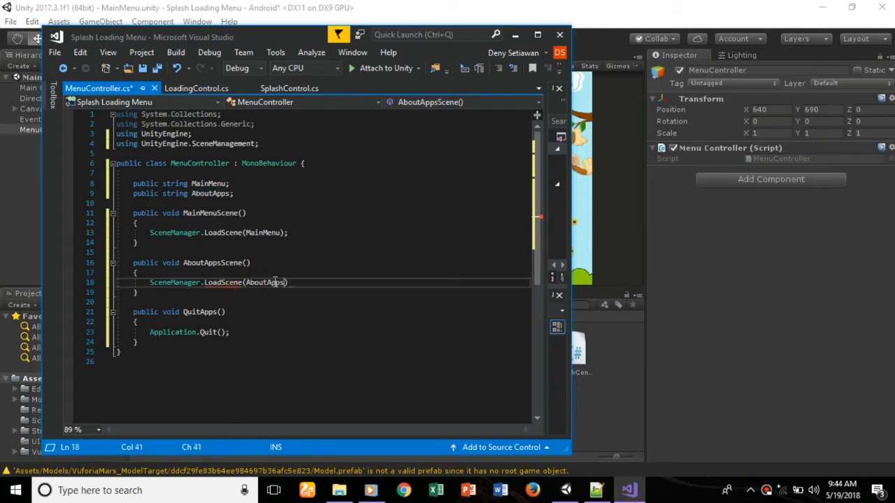
pyautogui.click(299, 283)
pyautogui.write(';')
# Save the MenuController script and switch back to the Unity editor.
pyautogui.hotkey('alt', 'f')
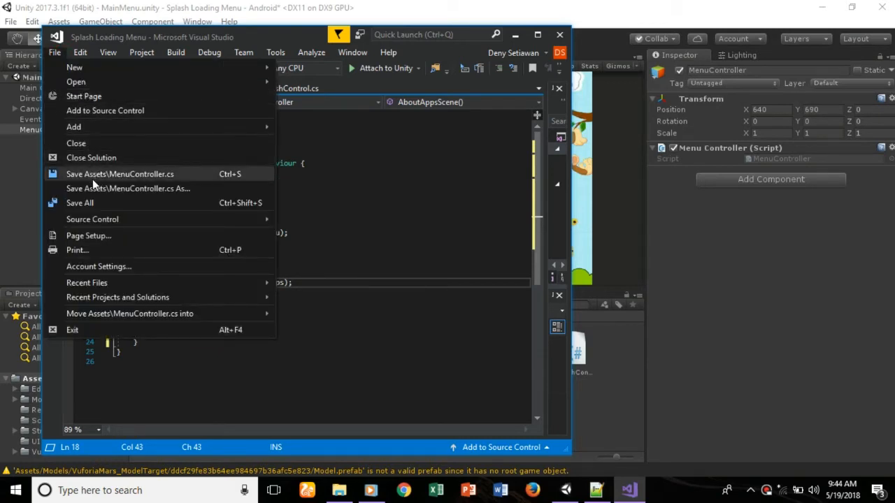
pyautogui.click(401, 241)
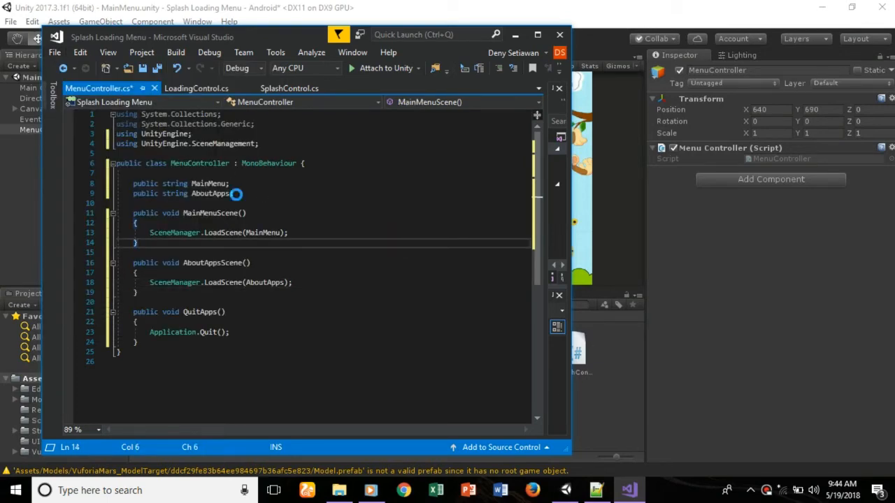
pyautogui.hotkey('ctrl', 's')
pyautogui.click(359, 6)
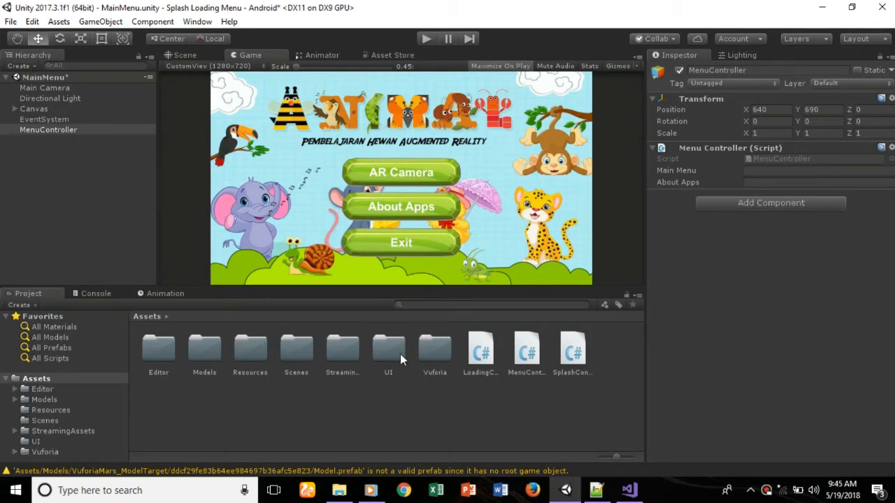
# Open the Scenes folder and check its scene names against the scene fields of the MenuController object.
pyautogui.doubleClick(282, 352)
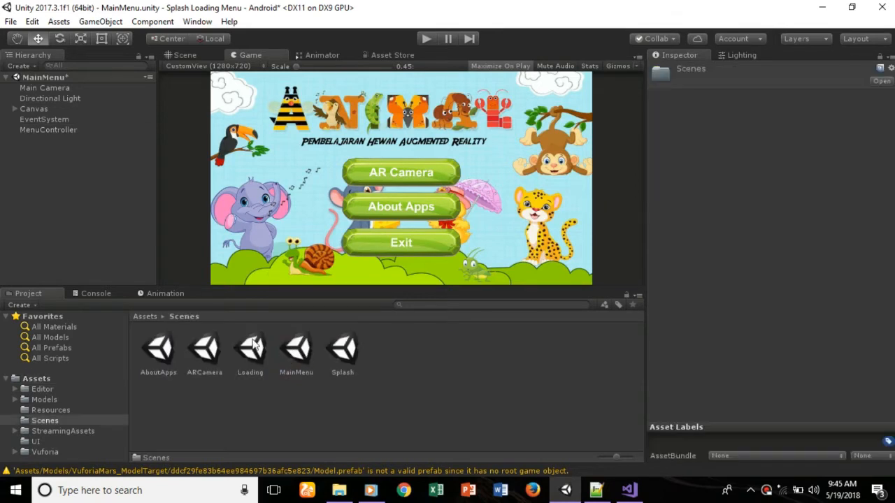
pyautogui.click(55, 126)
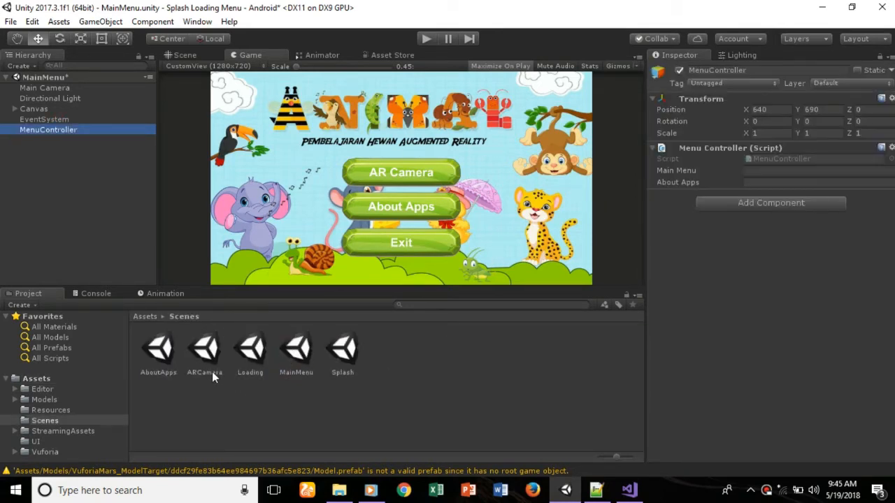
pyautogui.click(303, 370)
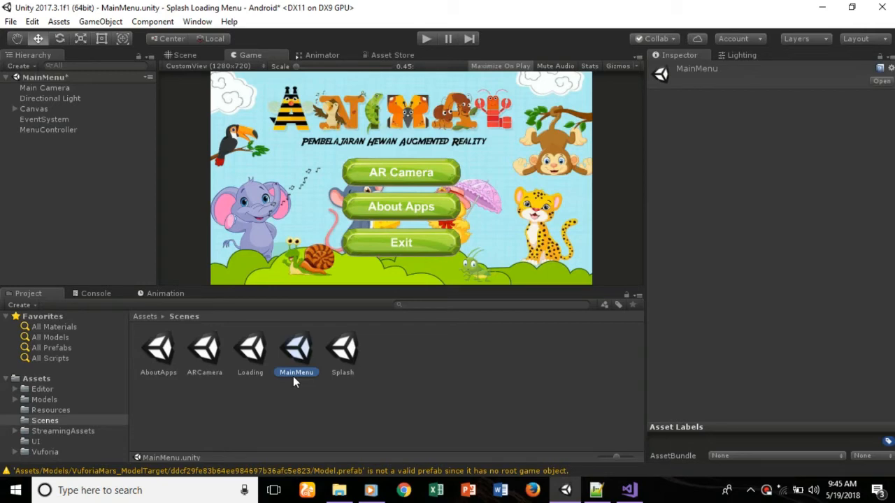
# Switch to Visual Studio and declare a public string ARCamera below the AboutApps variable in MenuController.
pyautogui.click(599, 493)
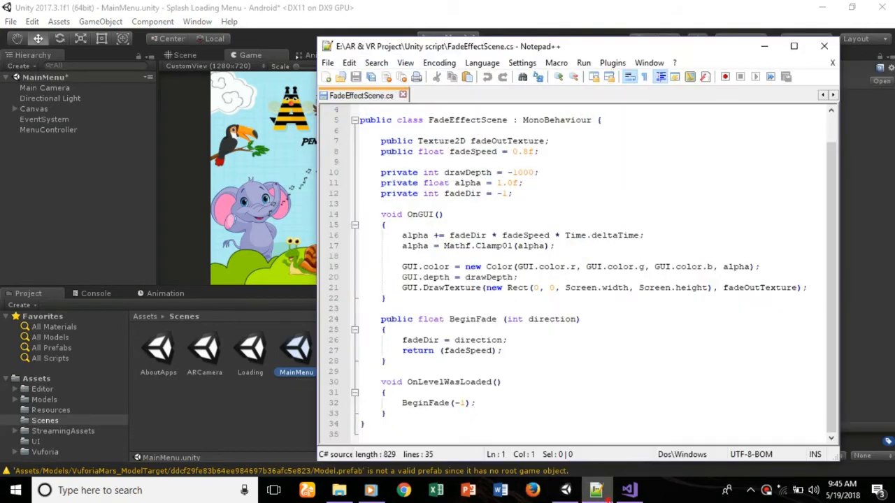
pyautogui.click(605, 495)
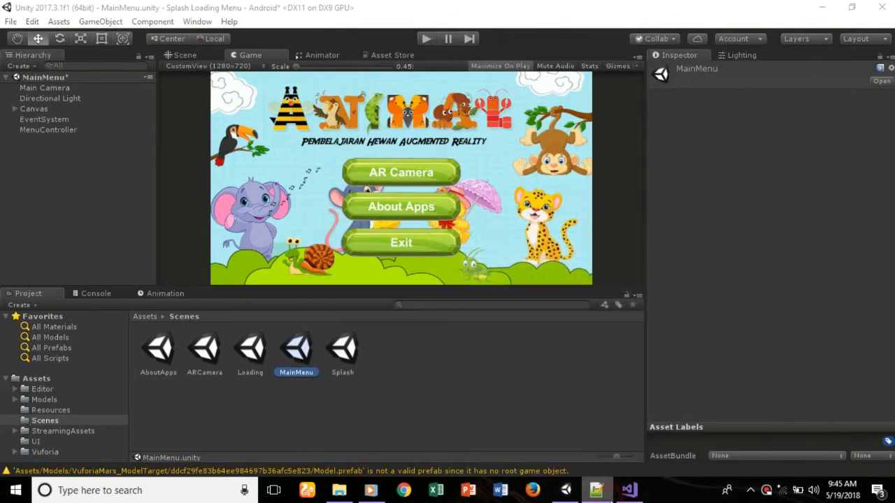
pyautogui.click(629, 491)
pyautogui.click(274, 202)
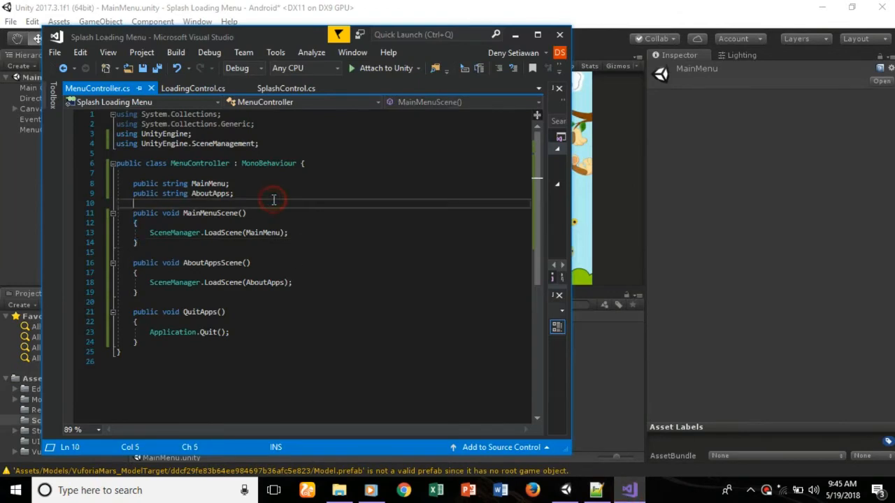
pyautogui.click(273, 194)
pyautogui.press('Return')
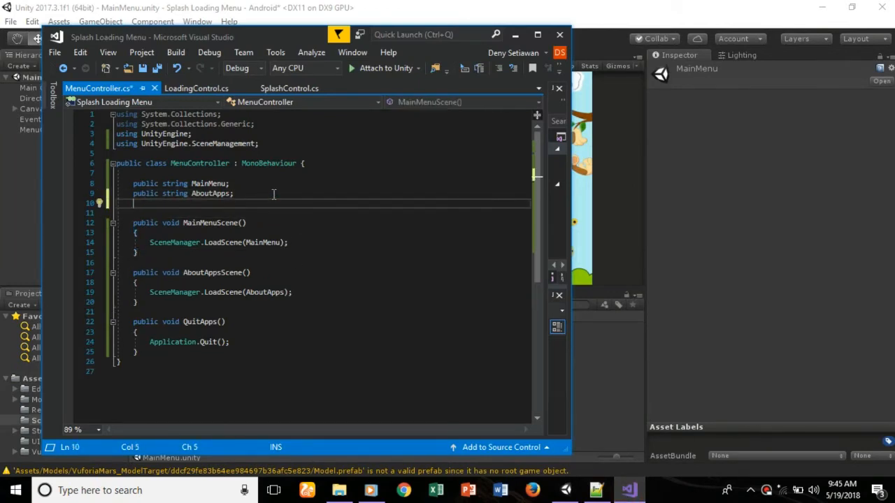
pyautogui.write('public string ')
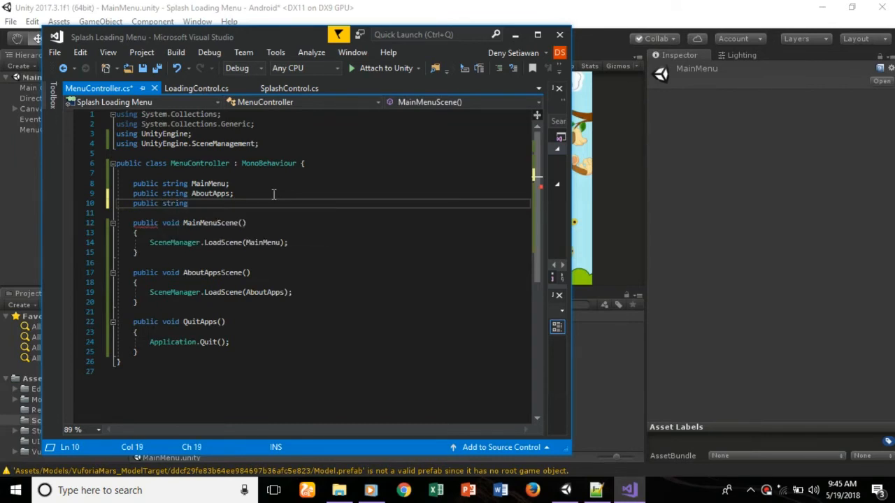
pyautogui.write('ARCa')
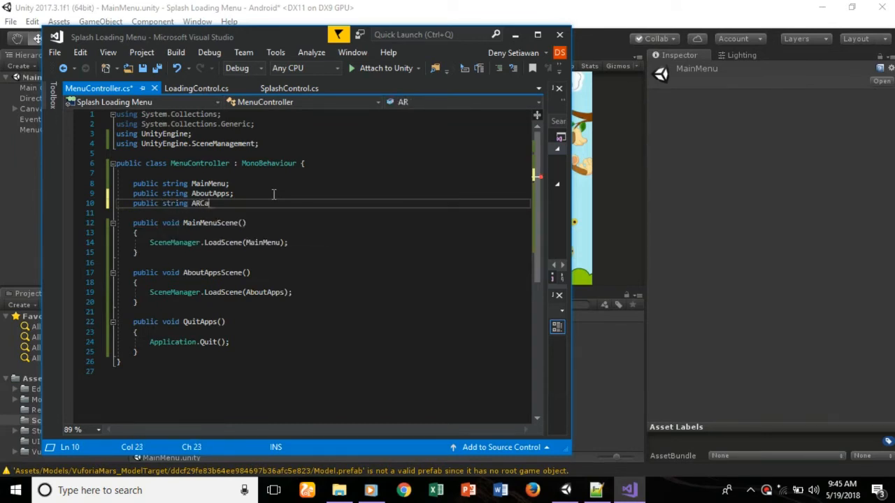
pyautogui.write('mera;')
# Add a public void ARCameraScene() method with an empty body between AboutAppsScene() and QuitApps().
pyautogui.click(179, 305)
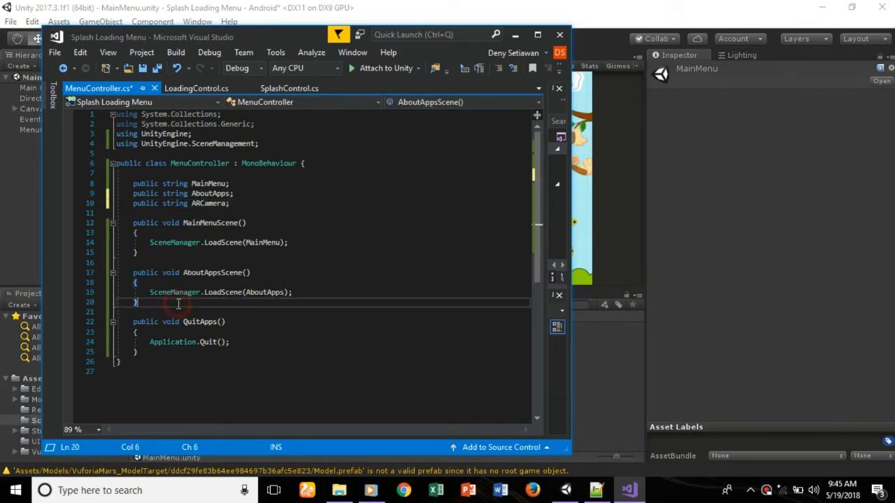
pyautogui.press('Return')
pyautogui.press('Return')
pyautogui.write('pu')
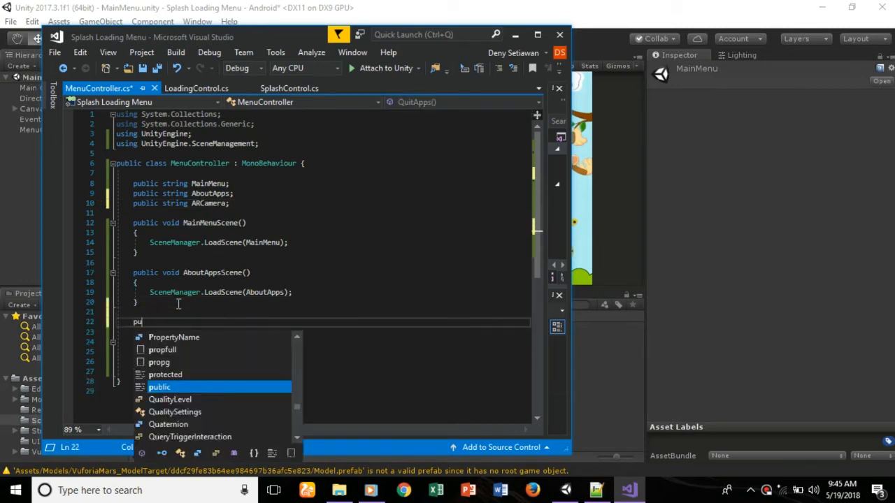
pyautogui.write('blic void')
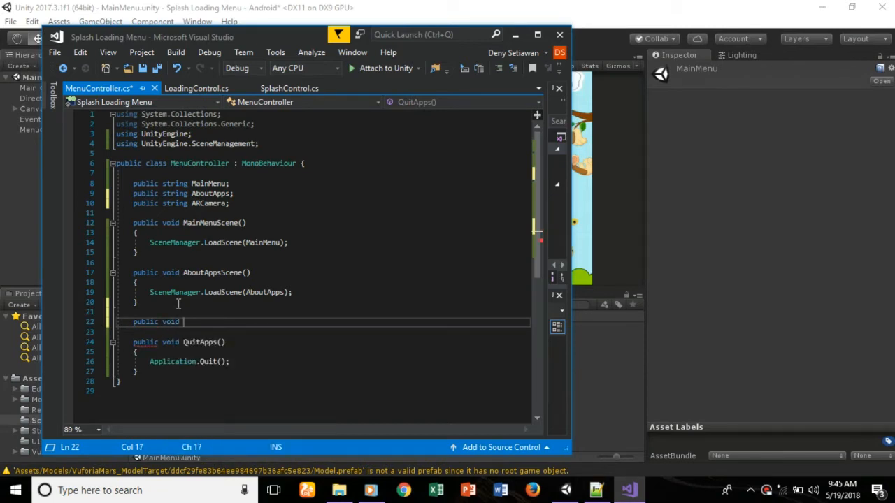
pyautogui.write('ARCame')
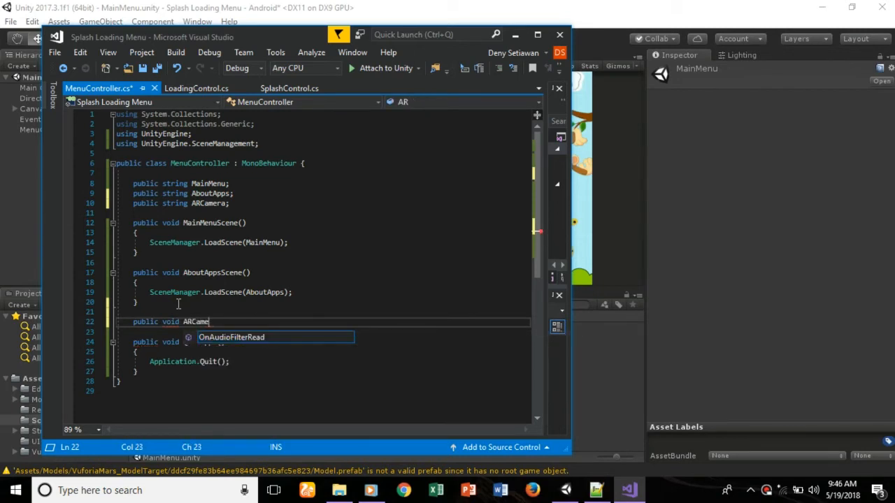
pyautogui.write('raScene(')
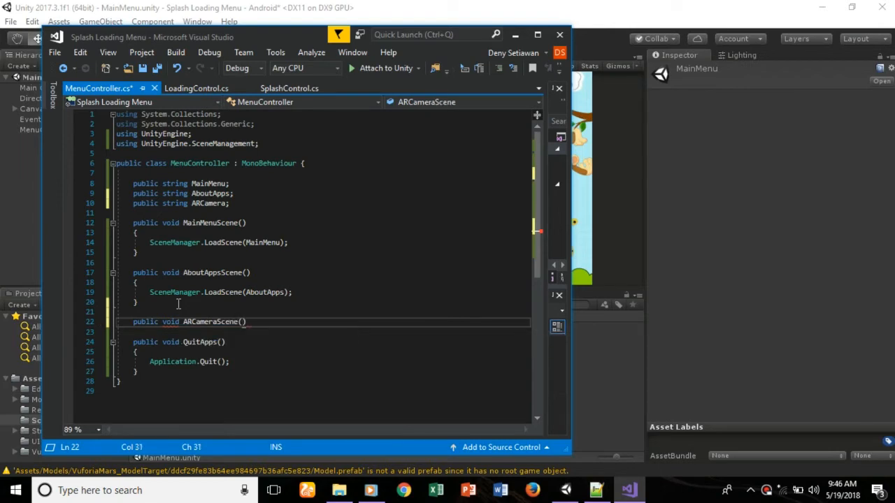
pyautogui.write(') {')
pyautogui.press('Return')
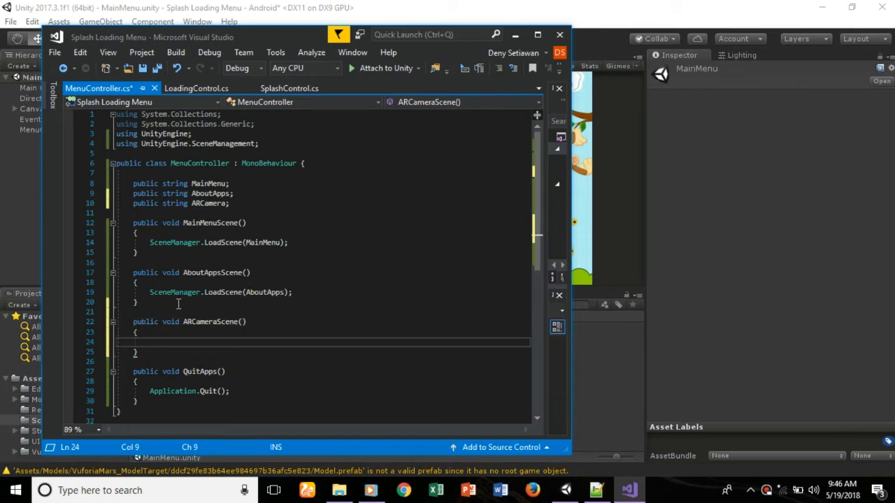
# Write SceneManager.LoadScene(ARCamera); in the body of ARCameraScene().
pyautogui.write('Sce')
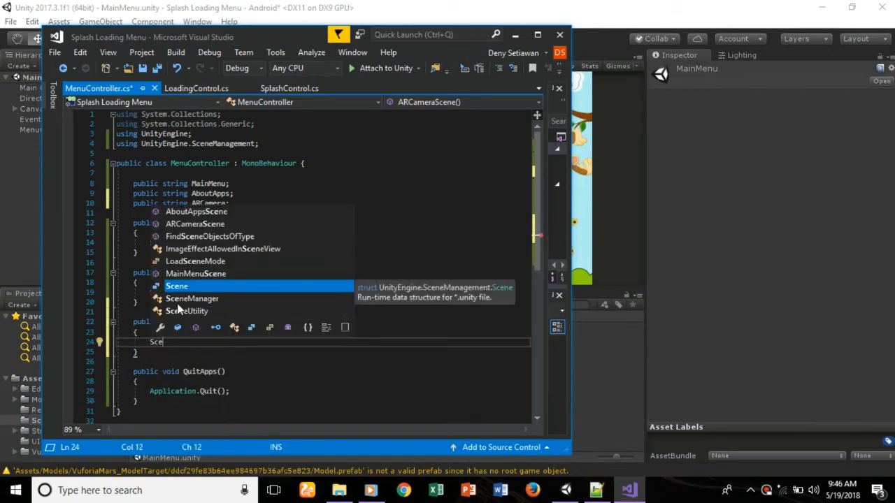
pyautogui.doubleClick(177, 304)
pyautogui.write('.LoadScene')
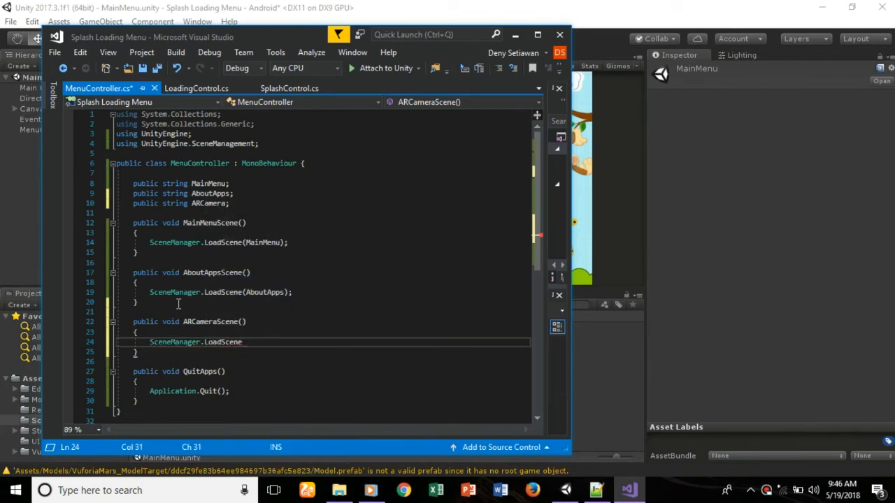
pyautogui.write('(')
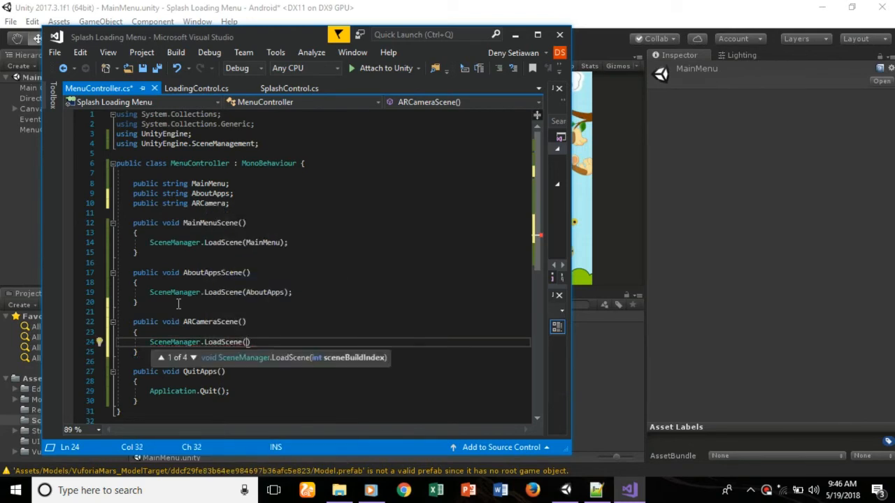
pyautogui.write('ARC')
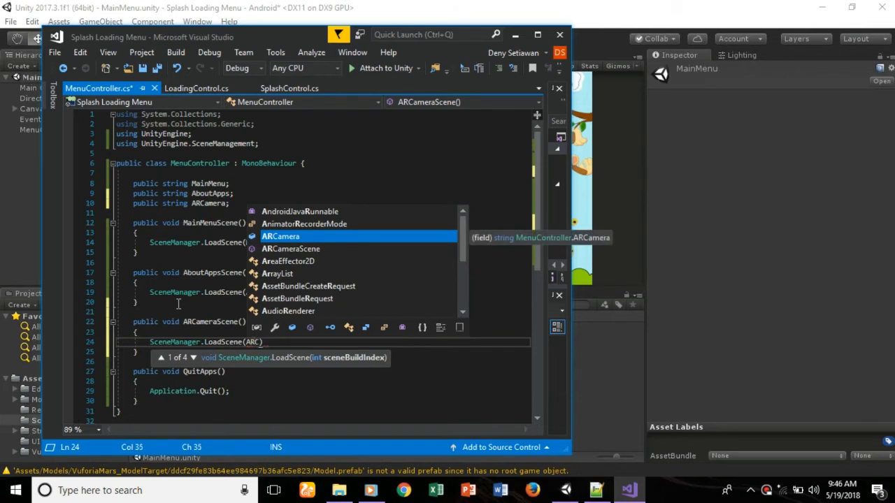
pyautogui.write('a')
pyautogui.press('Tab')
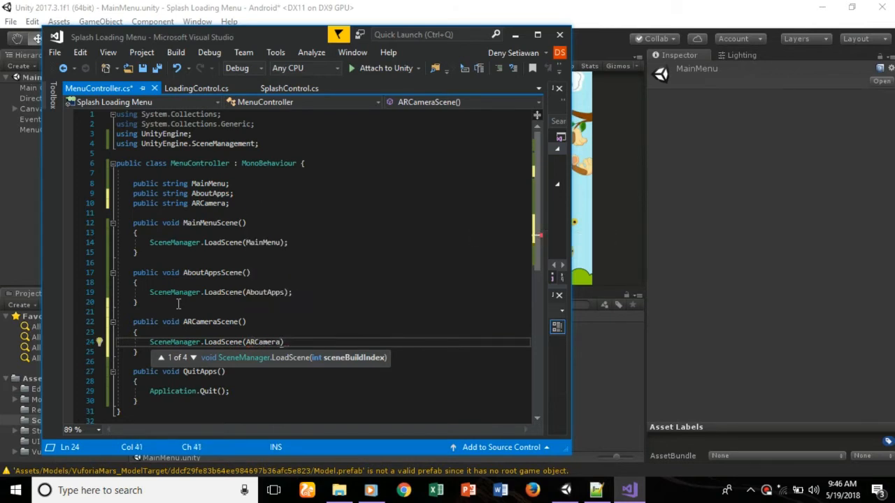
pyautogui.write(';')
pyautogui.press('BackSpace')
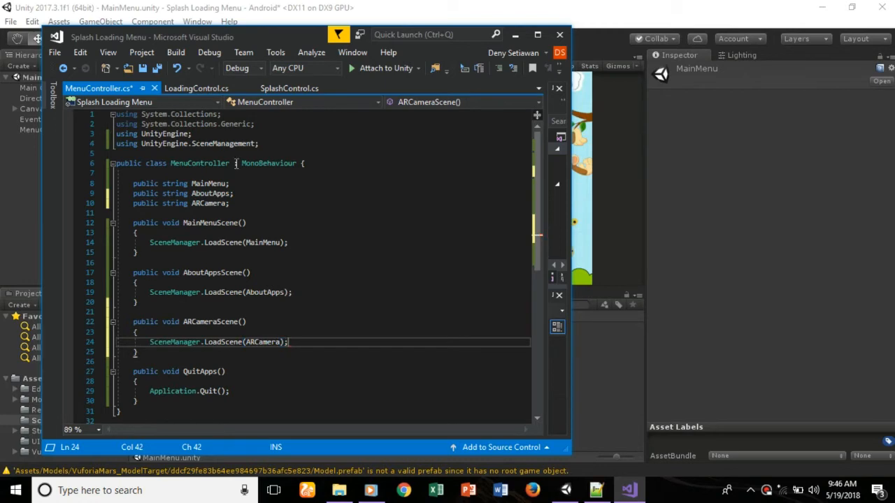
# Delete the public string MainMenu declaration from the MenuController class.
pyautogui.moveTo(235, 183); pyautogui.dragTo(105, 183)
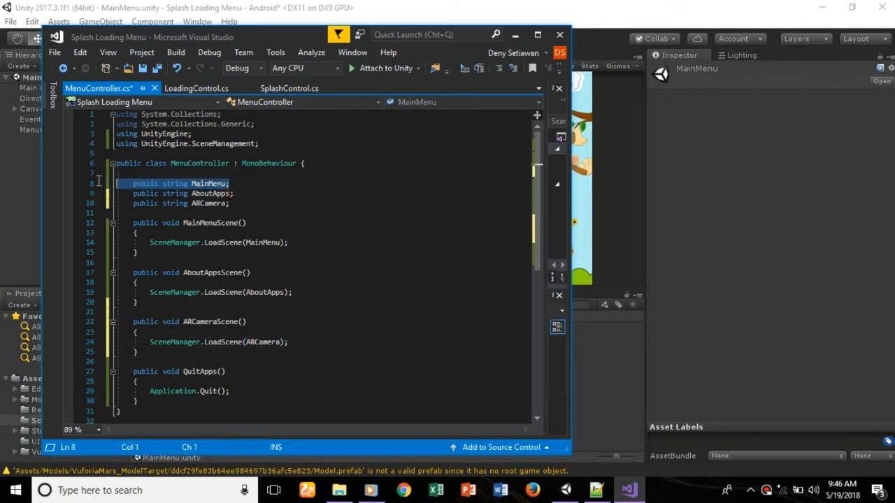
pyautogui.press('BackSpace')
pyautogui.press('BackSpace')
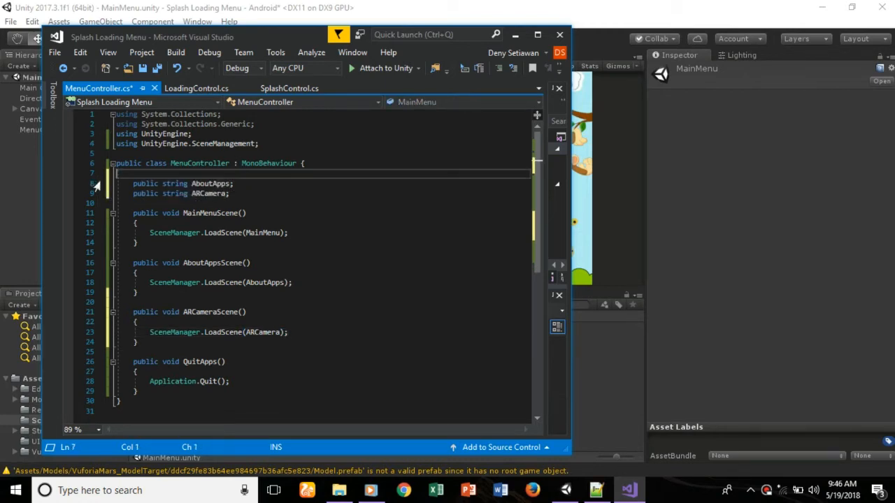
# Enclose the MainMenu argument of LoadScene in MainMenuScene() in double quotes to make it a string literal.
pyautogui.click(311, 233)
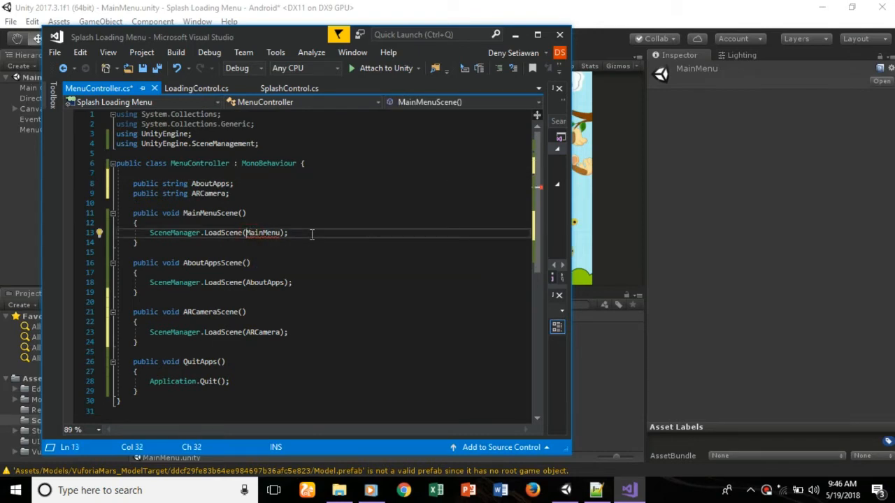
pyautogui.write('"')
pyautogui.press('Right')
pyautogui.press('Right')
pyautogui.press('Right')
pyautogui.press('Right')
pyautogui.press('Right')
pyautogui.press('Right')
pyautogui.write('"')
pyautogui.click(304, 254)
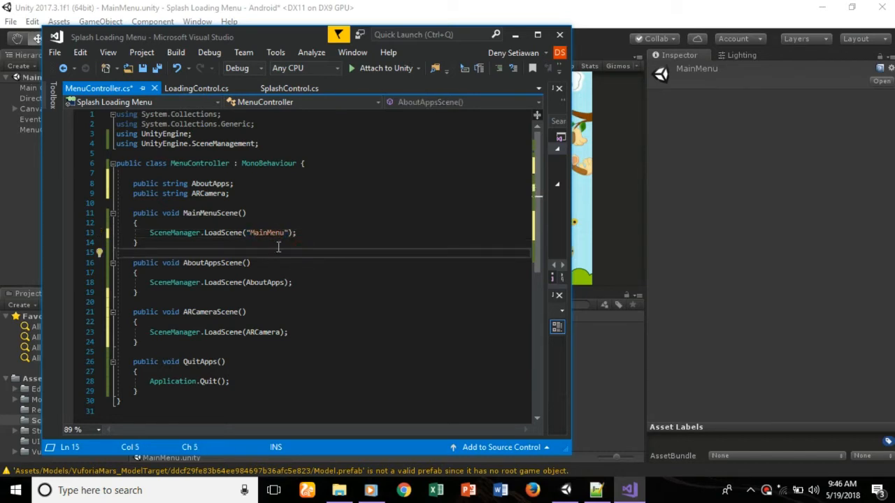
# Save the edited MenuController script with the ARCamera method and return to the Unity editor.
pyautogui.click(601, 367)
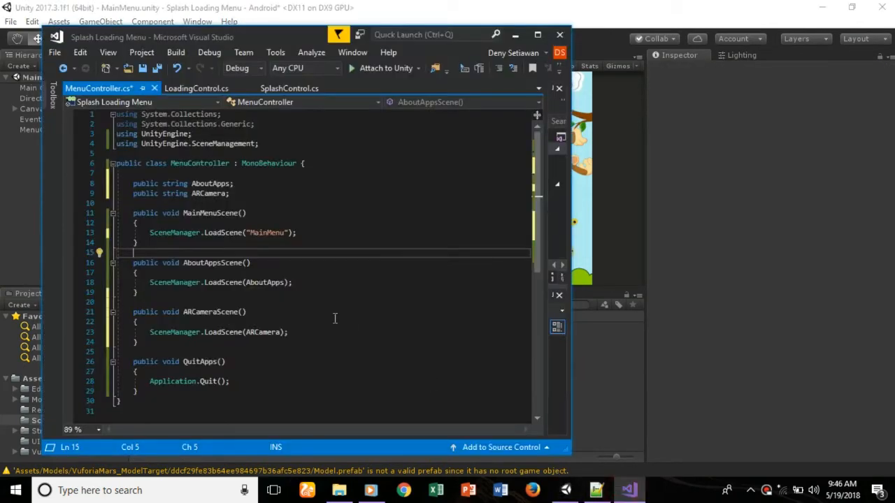
pyautogui.click(335, 322)
pyautogui.hotkey('ctrl', 's')
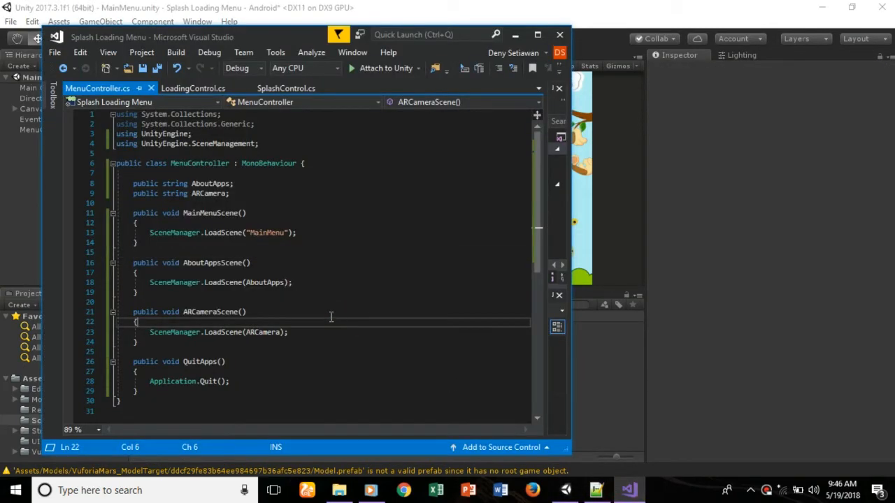
pyautogui.click(597, 218)
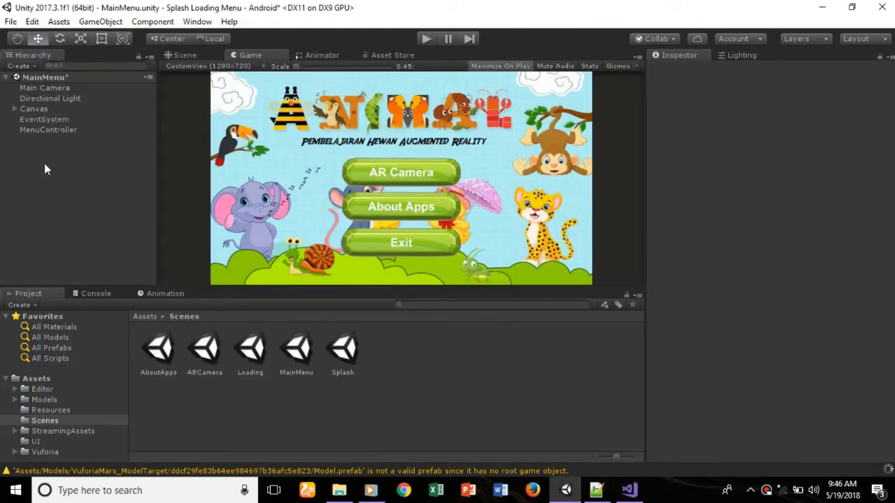
# Set the MenuController object's About Apps field to AboutApps and its AR Camera field to ARCamera.
pyautogui.click(49, 129)
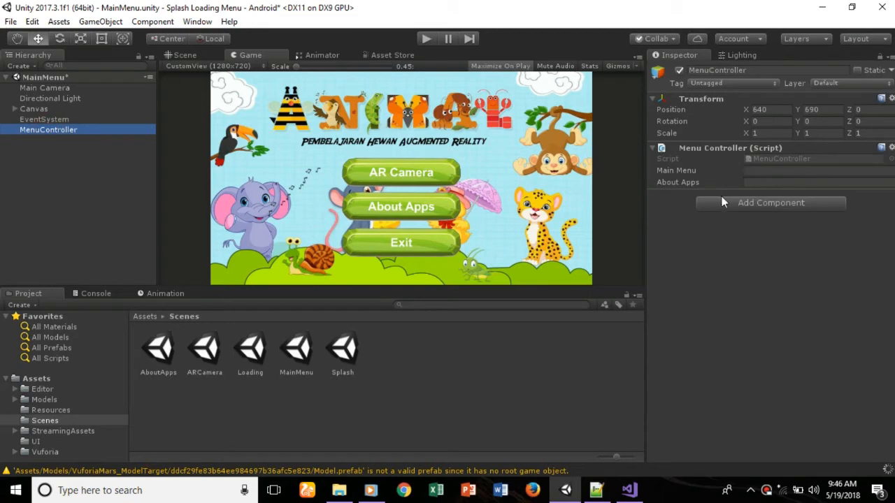
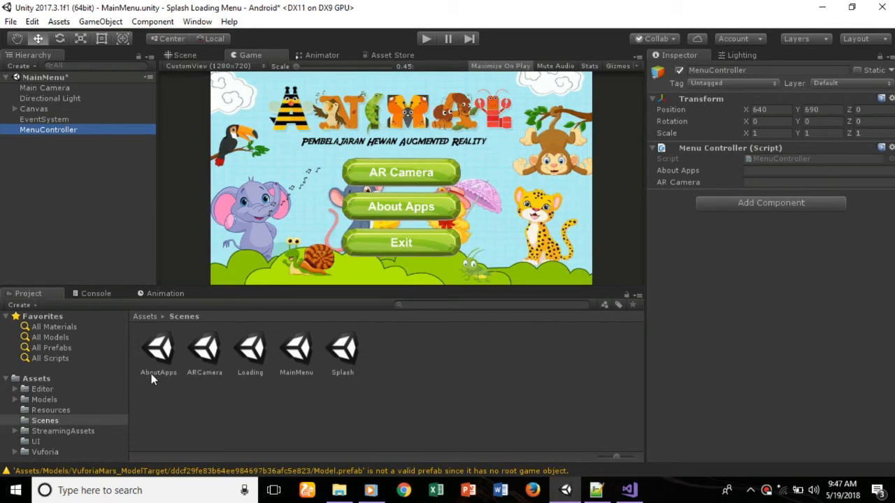
pyautogui.click(805, 170)
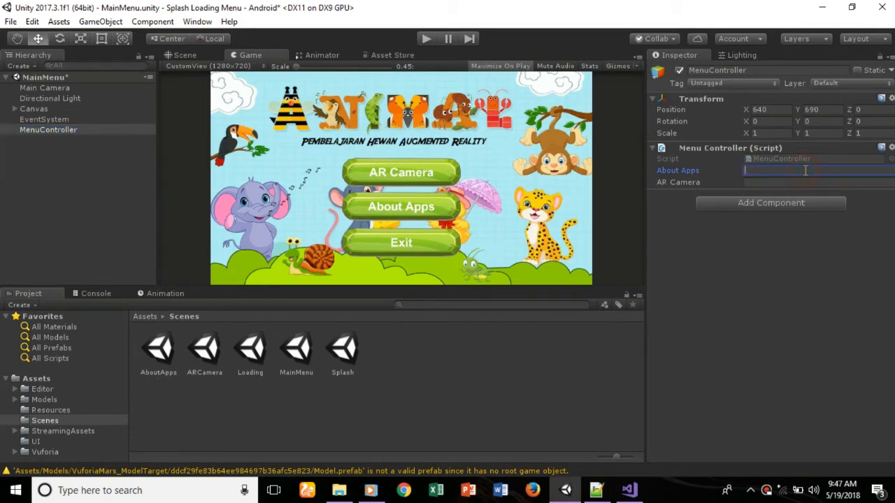
pyautogui.write('AboutApps')
pyautogui.click(819, 181)
pyautogui.write('AR')
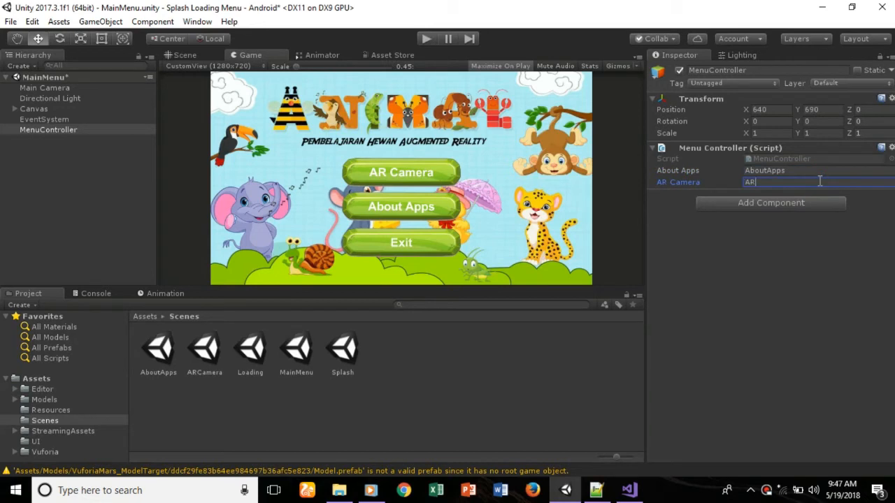
pyautogui.write('Camera')
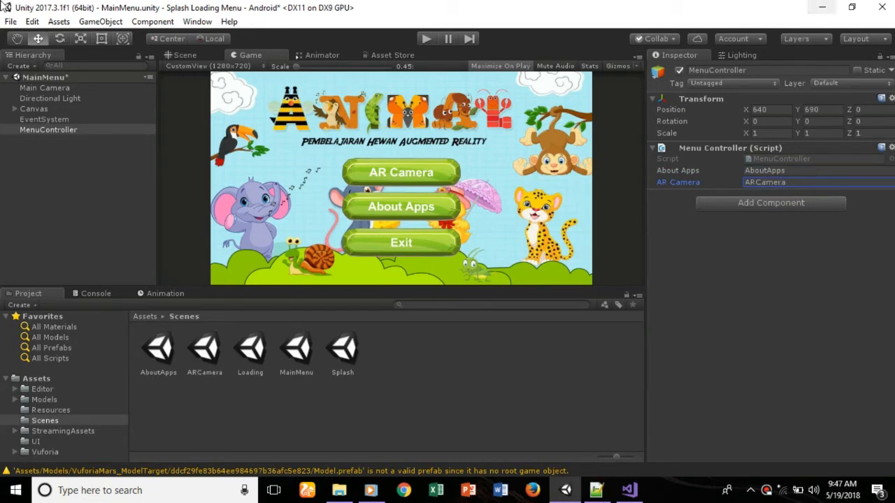
# Save the MainMenu scene and open the ARCamera scene from the Scenes folder.
pyautogui.click(10, 22)
pyautogui.click(42, 71)
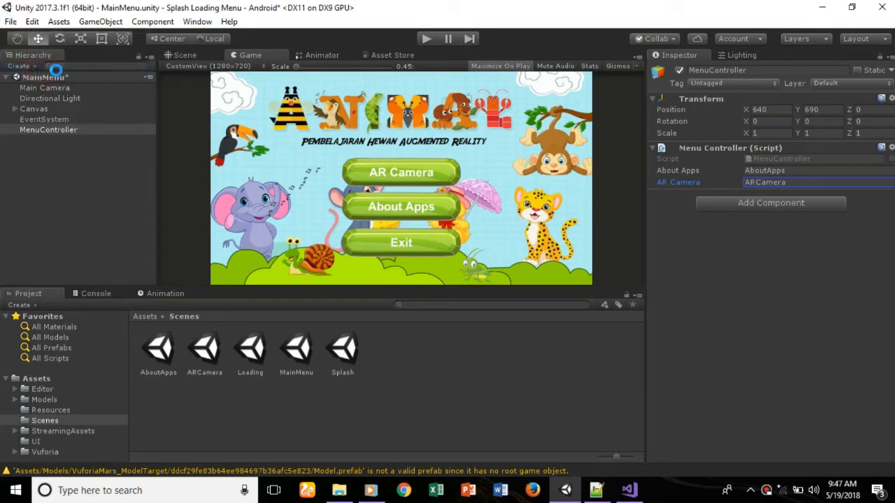
pyautogui.doubleClick(205, 355)
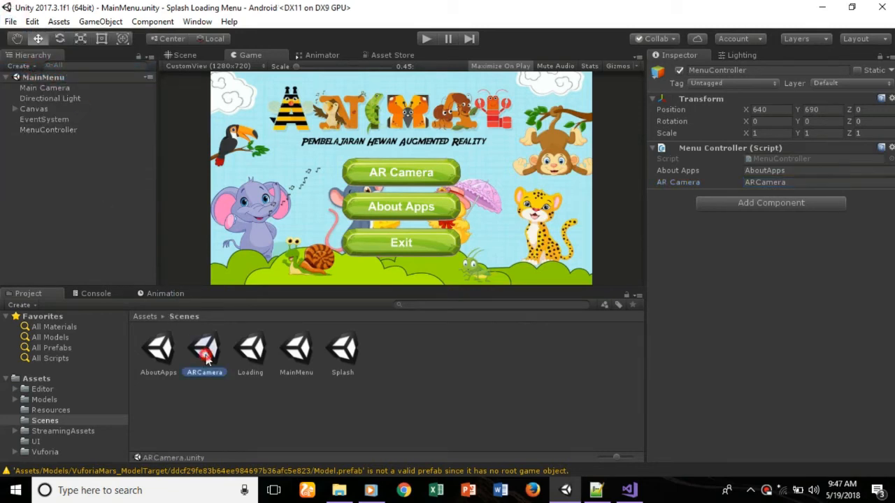
# Add the open ARCamera scene to the build's scene list and close the build settings.
pyautogui.click(10, 22)
pyautogui.moveTo(31, 21)
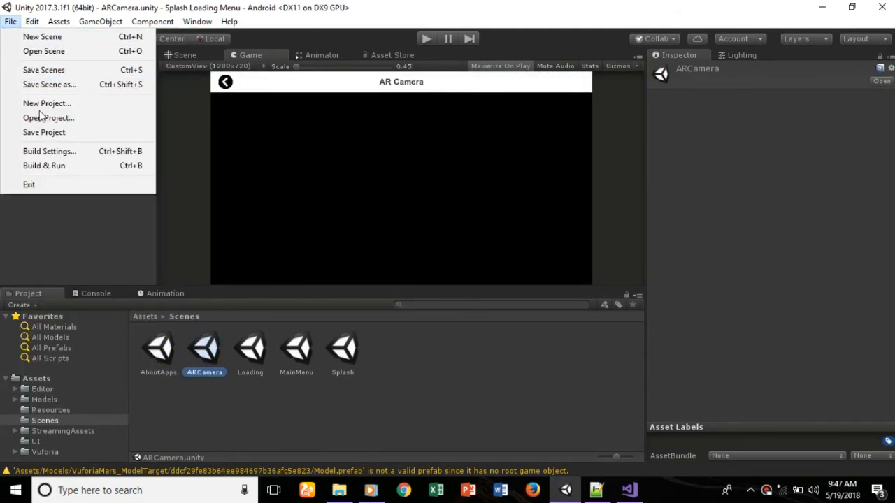
pyautogui.click(48, 150)
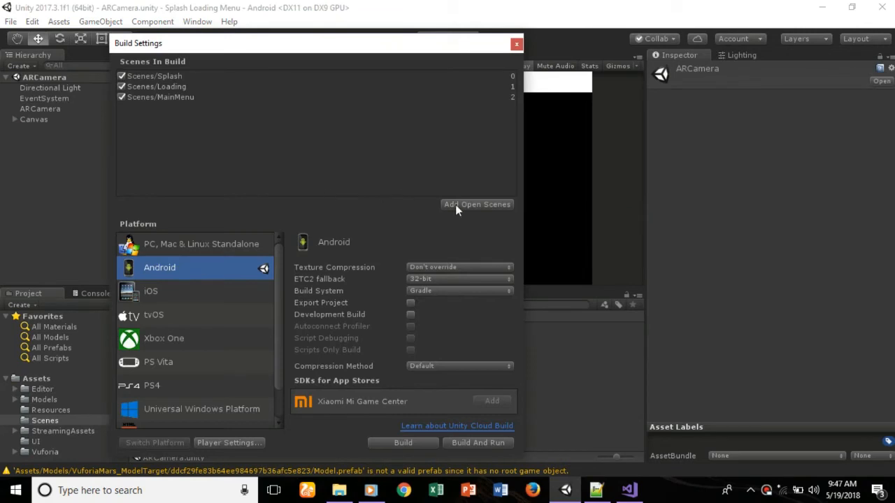
pyautogui.click(456, 206)
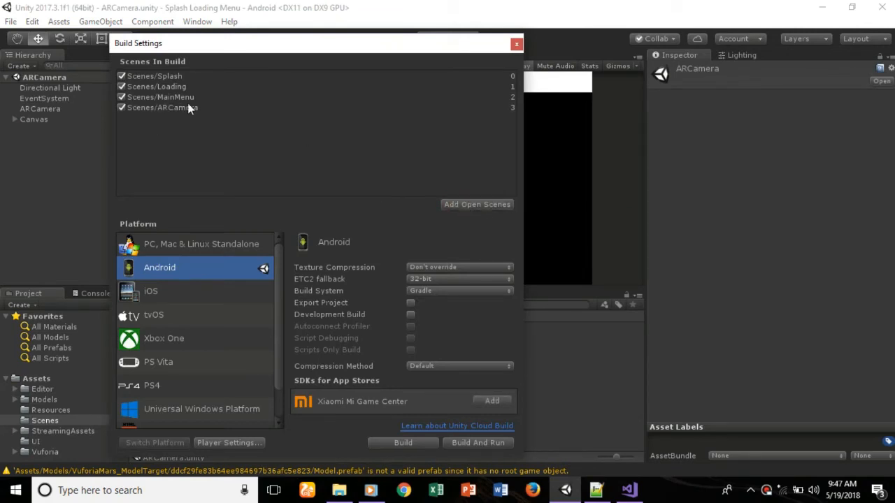
pyautogui.click(516, 45)
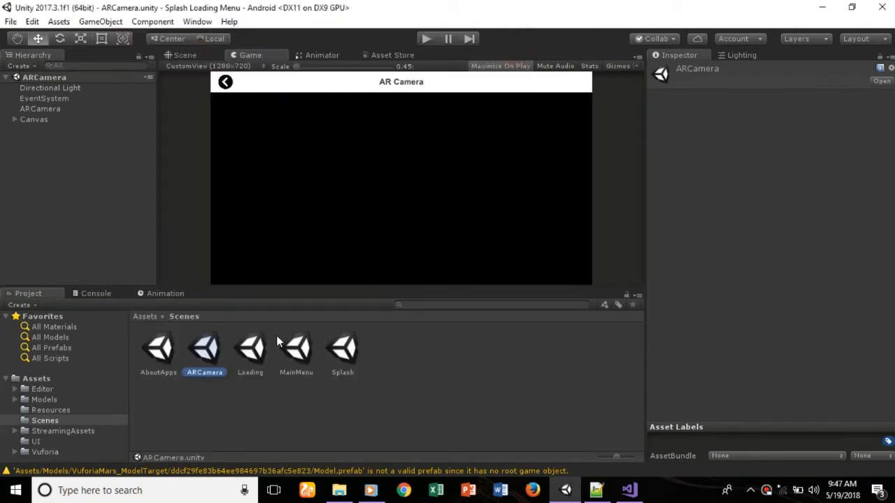
# Open the AboutApps scene and add it to the build's scene list, closing the build settings.
pyautogui.click(155, 354)
pyautogui.doubleClick(155, 354)
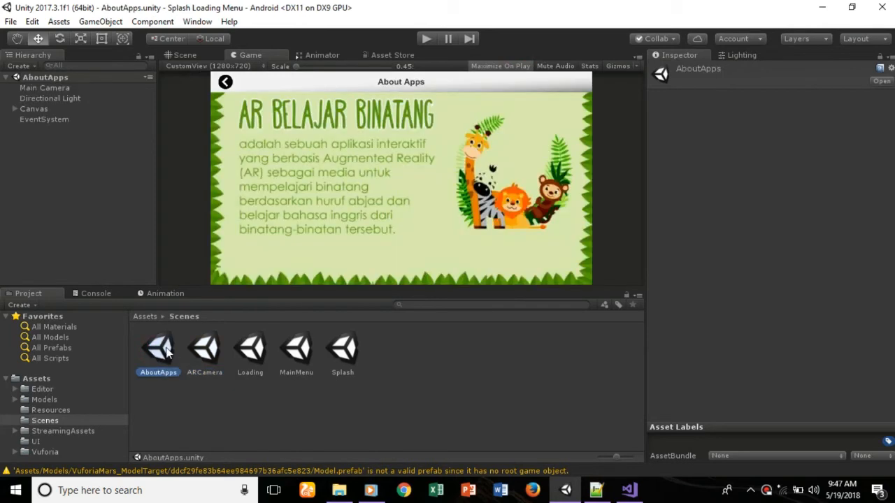
pyautogui.click(11, 21)
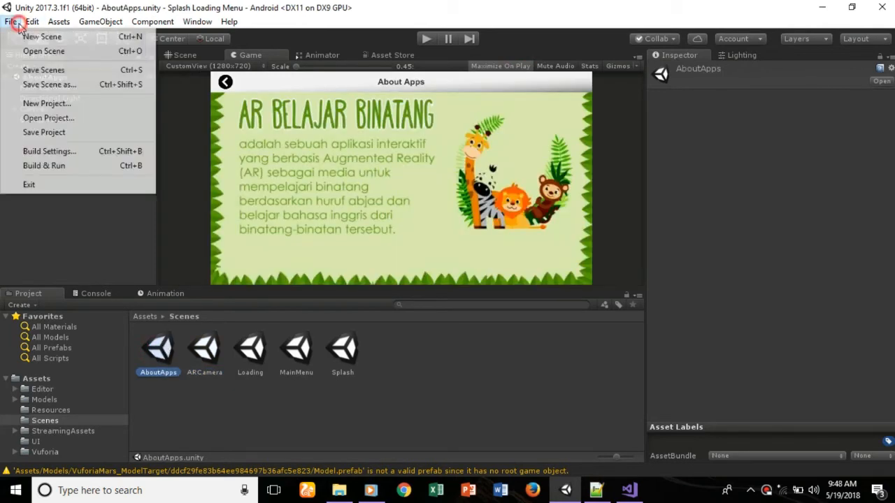
pyautogui.click(41, 148)
pyautogui.click(478, 204)
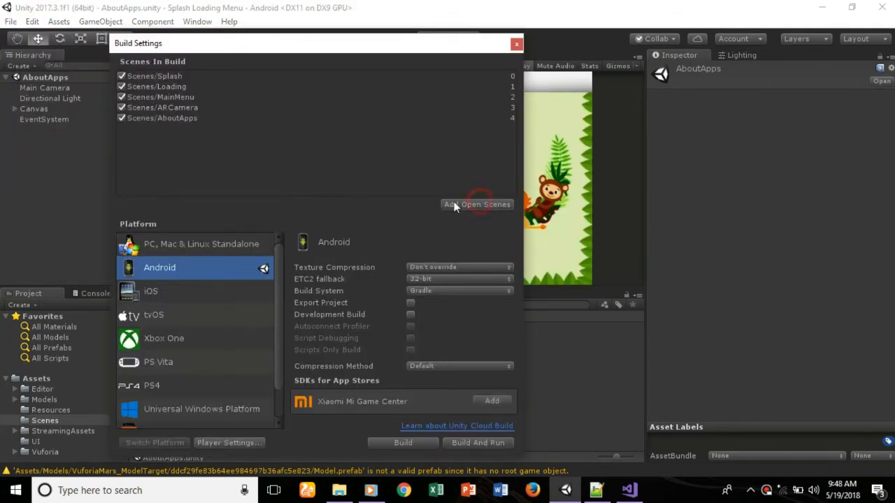
pyautogui.click(516, 44)
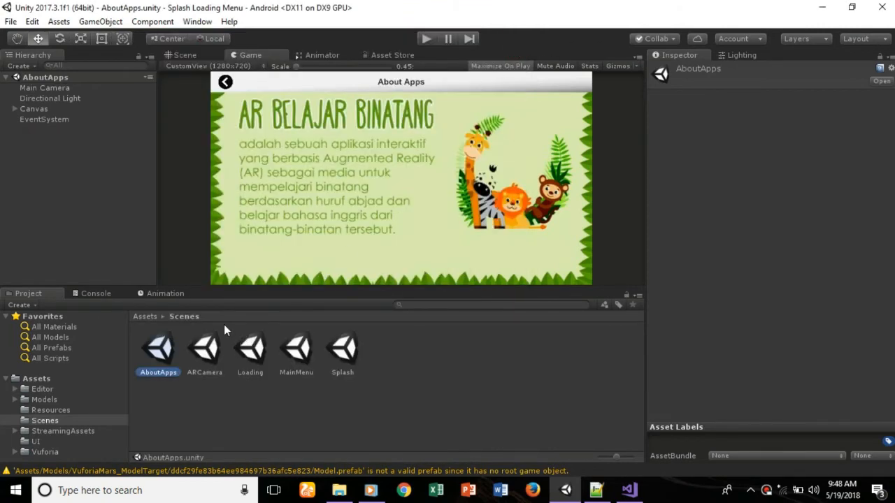
# Add an empty On Click entry to ButtonBack under Canvas > Bg > HeaderTop in the AboutApps scene.
pyautogui.click(15, 110)
pyautogui.click(23, 120)
pyautogui.click(32, 131)
pyautogui.click(67, 151)
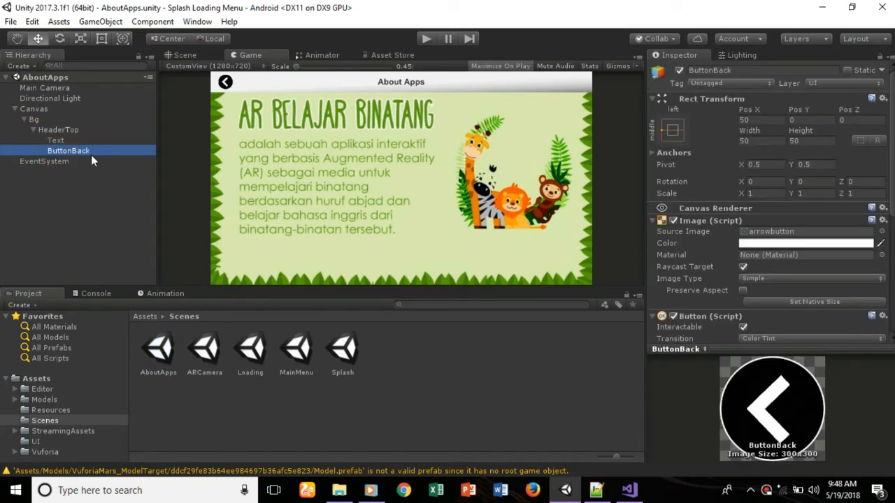
pyautogui.scroll(-5, 863, 272)
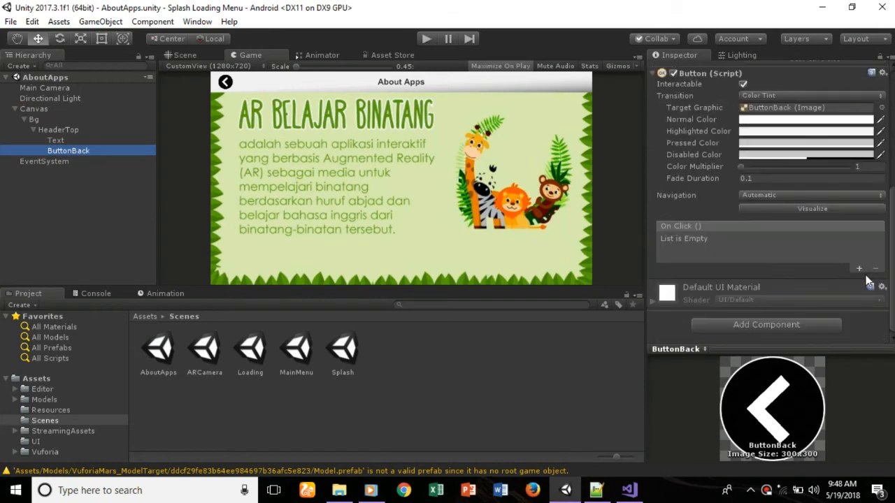
pyautogui.click(858, 271)
# Create an empty object named MenuController in the AboutApps scene and attach the Menu Controller script to it.
pyautogui.rightClick(32, 197)
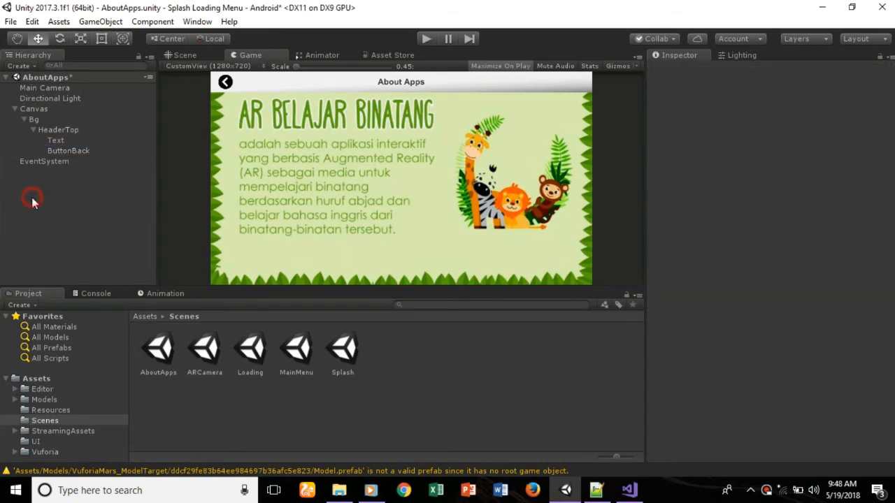
pyautogui.click(73, 306)
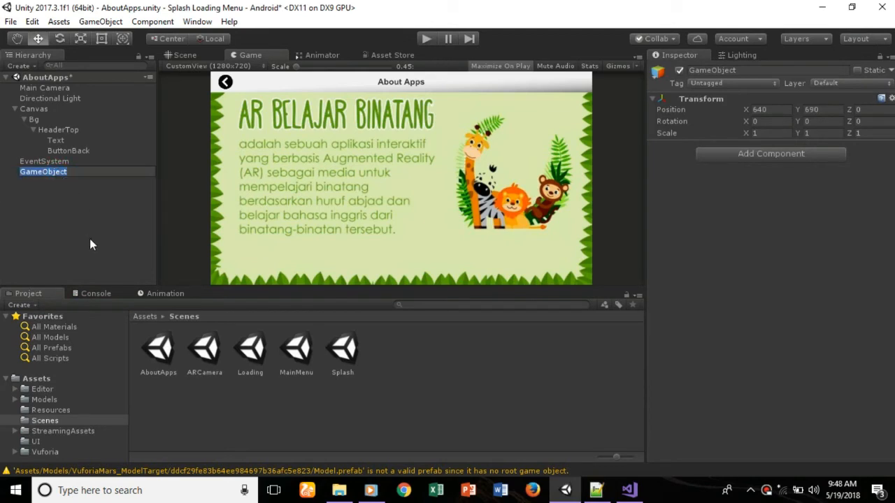
pyautogui.write('MenuCO')
pyautogui.press('BackSpace')
pyautogui.write('ontroller')
pyautogui.press('Return')
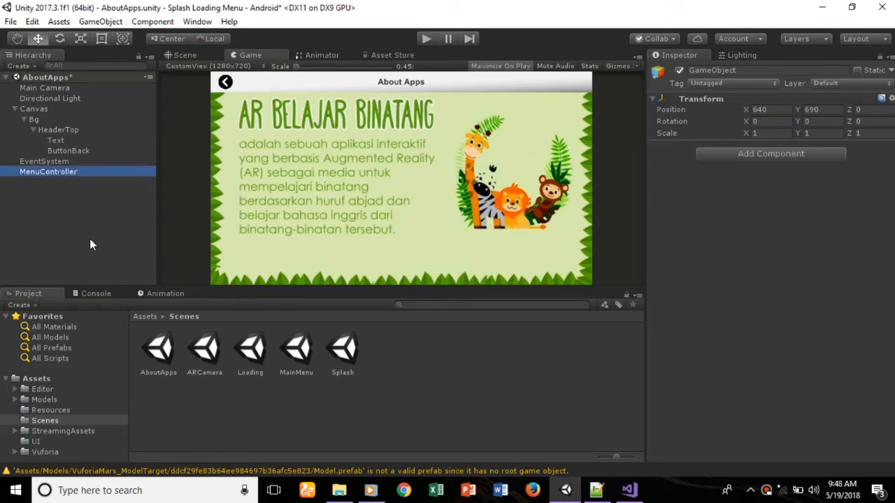
pyautogui.click(821, 158)
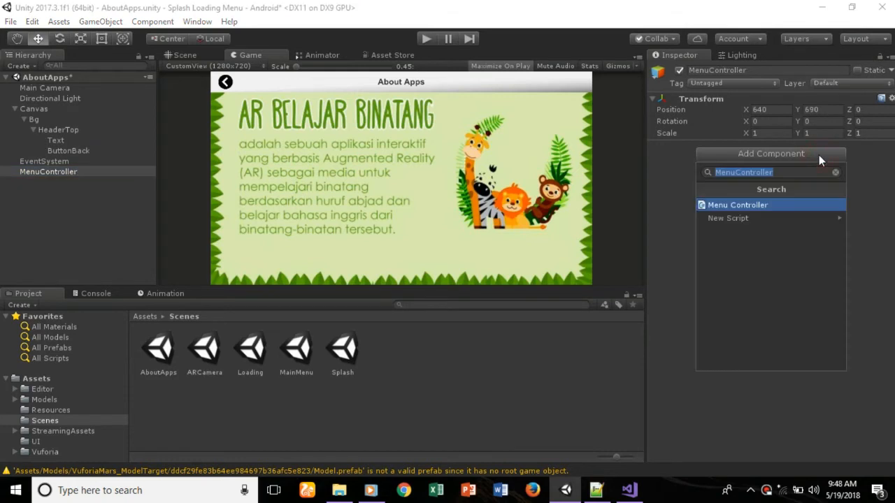
pyautogui.press('Return')
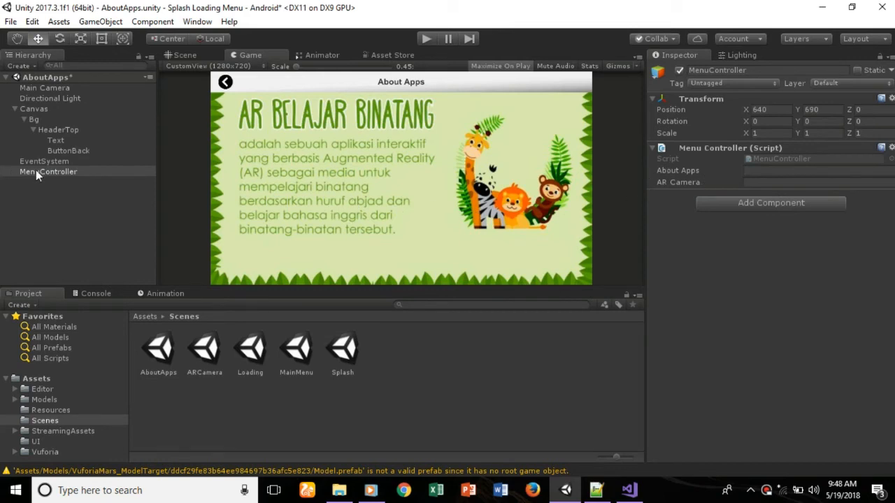
# Assign the MenuController object to ButtonBack's On Click entry in AboutApps and choose its MainMenuScene() function.
pyautogui.click(87, 154)
pyautogui.scroll(-10, 744, 260)
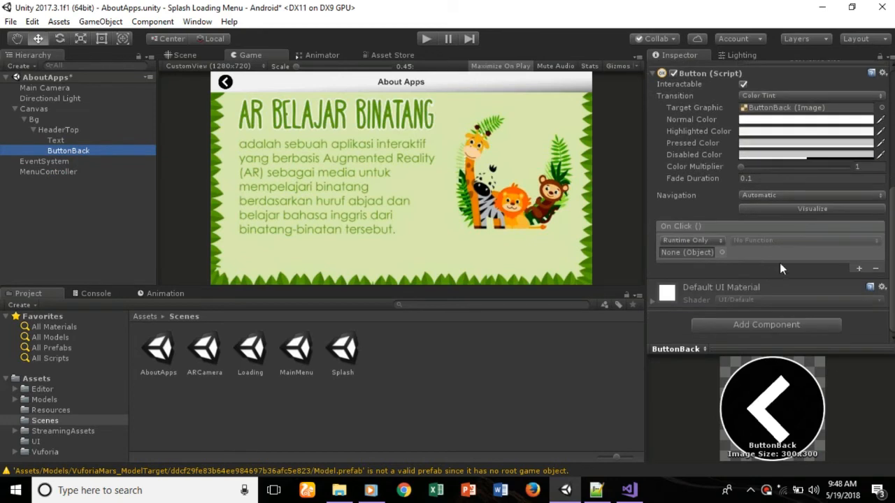
pyautogui.moveTo(28, 172); pyautogui.dragTo(684, 256)
pyautogui.click(767, 243)
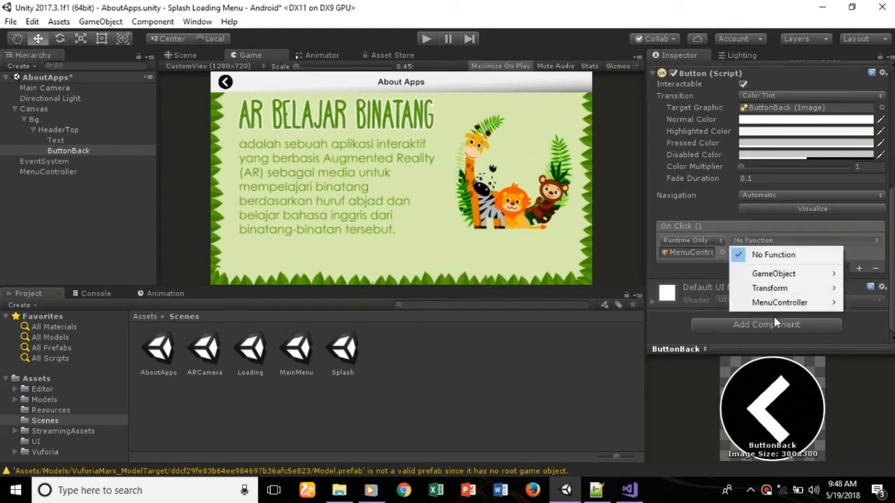
pyautogui.moveTo(771, 302)
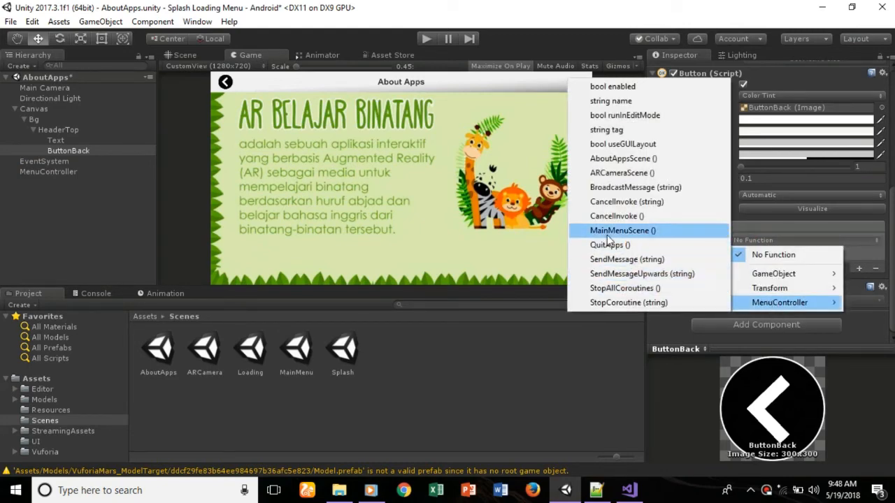
pyautogui.click(636, 230)
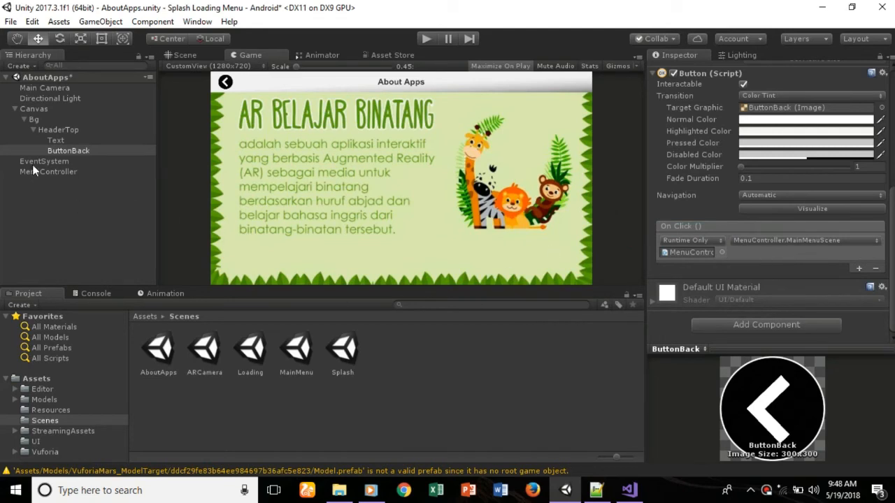
# Save the AboutApps scene and open the ARCamera scene from the Scenes folder.
pyautogui.click(11, 22)
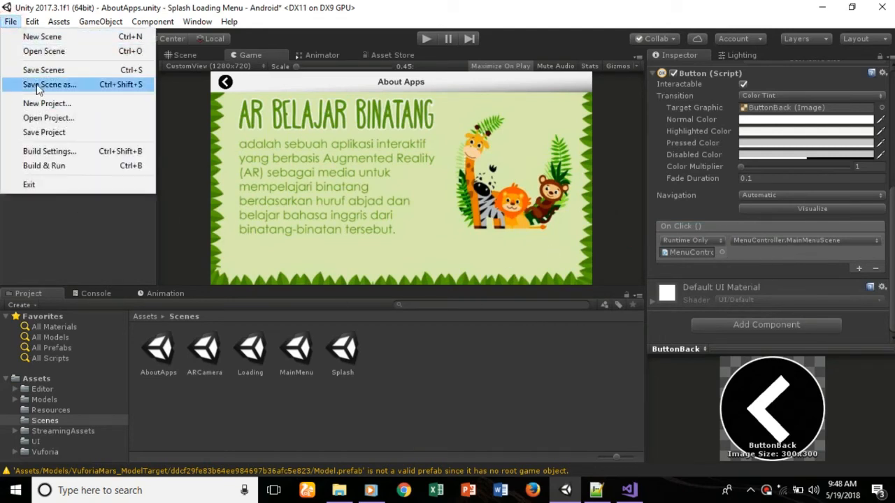
pyautogui.click(37, 72)
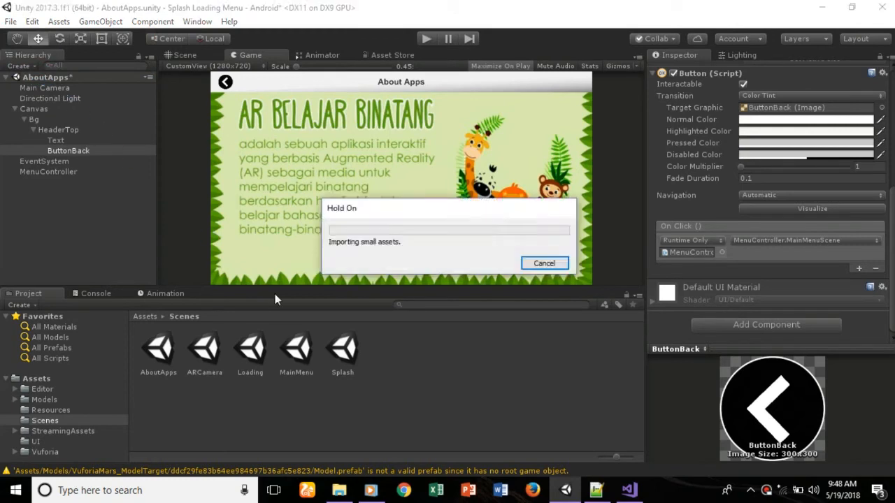
pyautogui.doubleClick(204, 349)
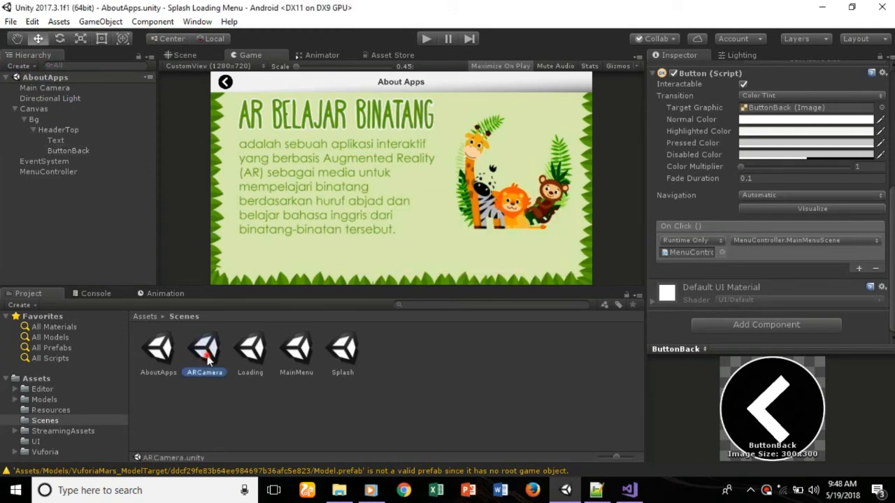
# Add an empty On Click entry to ButtonBack under Canvas > HeaderTop in the ARCamera scene.
pyautogui.click(16, 120)
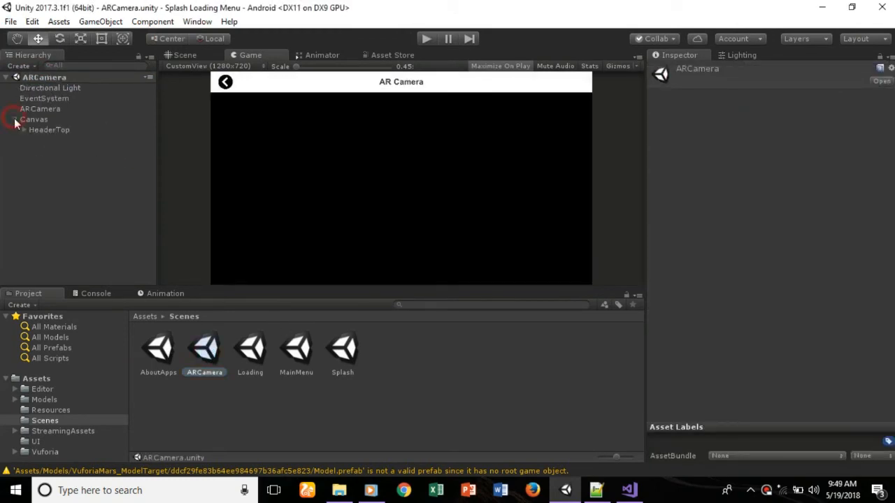
pyautogui.click(24, 130)
pyautogui.click(62, 150)
pyautogui.scroll(-5, 815, 272)
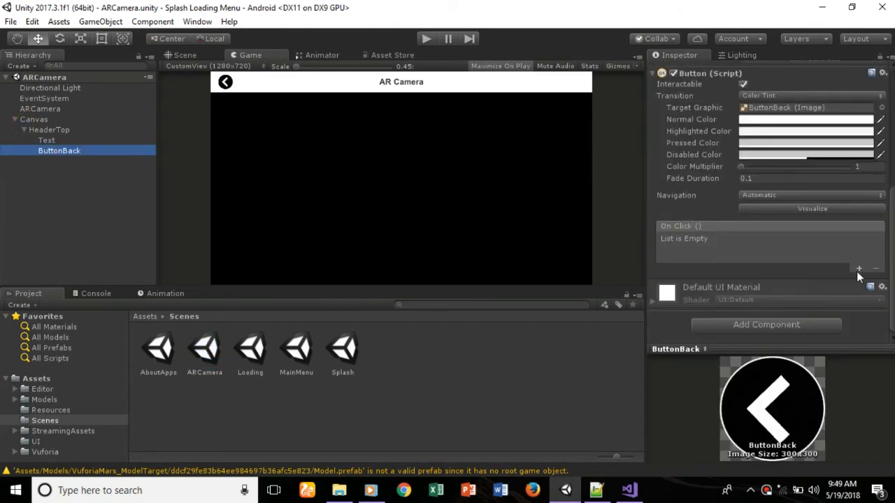
pyautogui.click(858, 269)
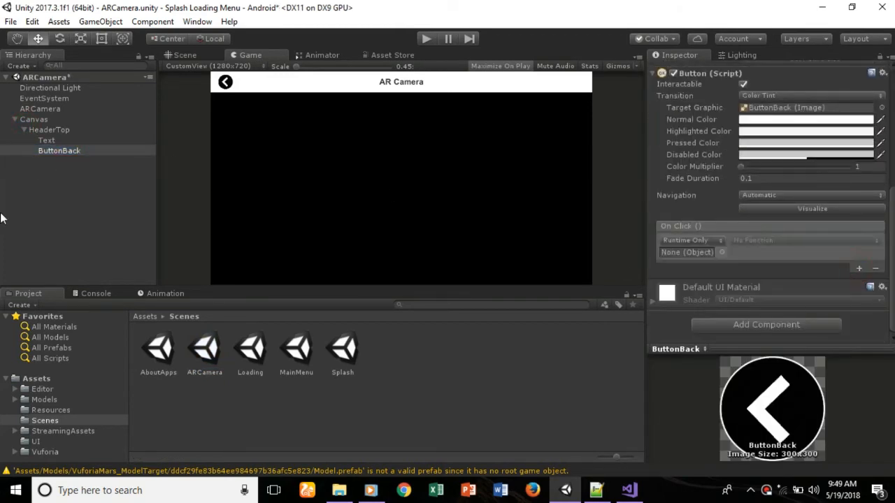
# Create an empty object named MenuController in the ARCamera scene and attach the Menu Controller script to it.
pyautogui.rightClick(41, 197)
pyautogui.click(112, 307)
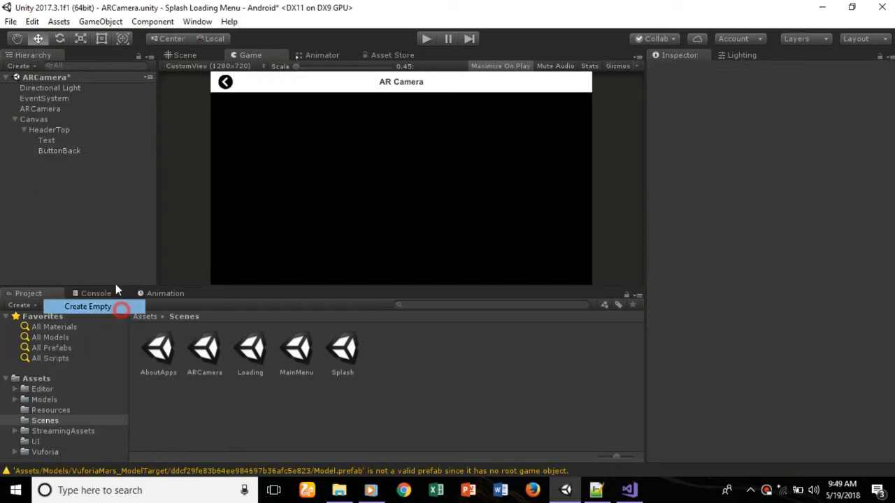
pyautogui.click(75, 163)
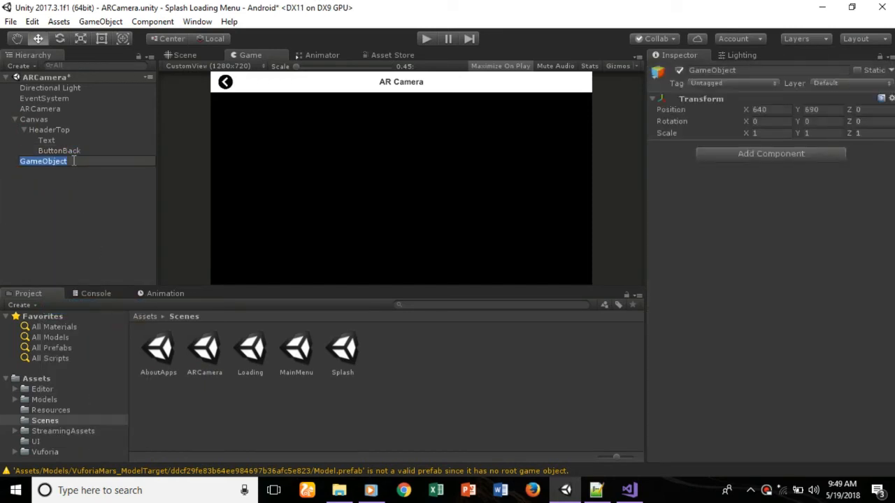
pyautogui.write('MenuController')
pyautogui.press('Return')
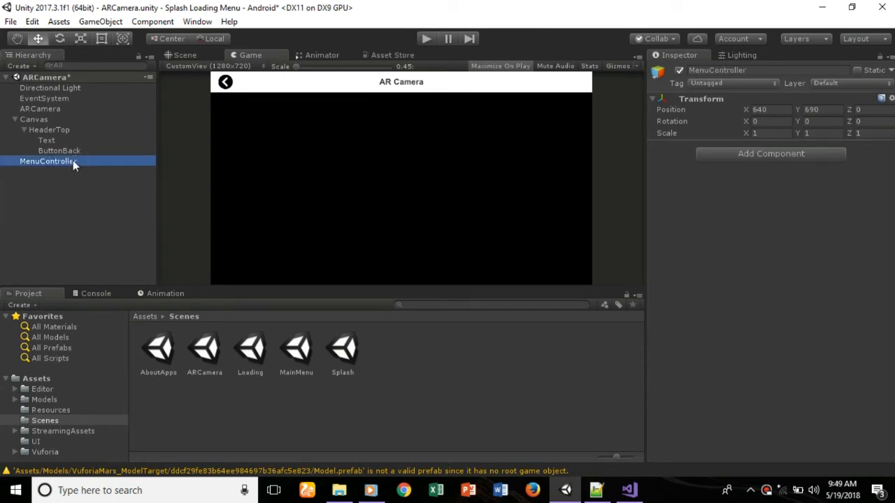
pyautogui.click(782, 156)
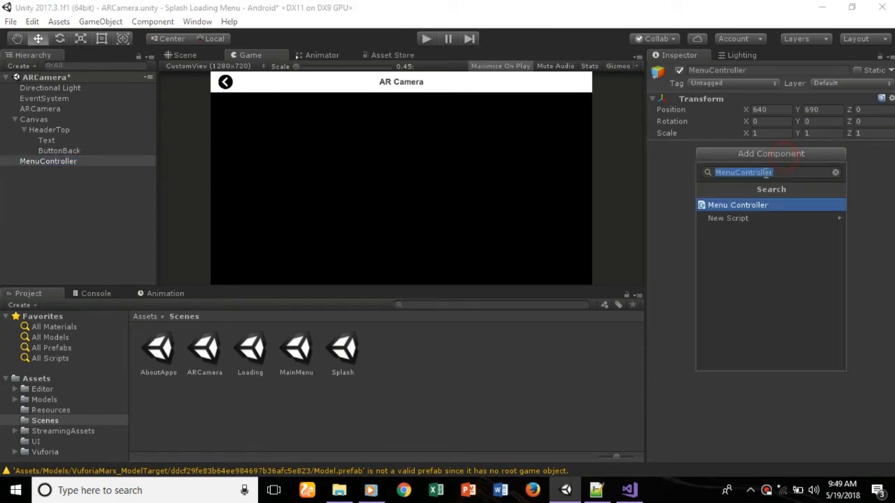
pyautogui.click(760, 205)
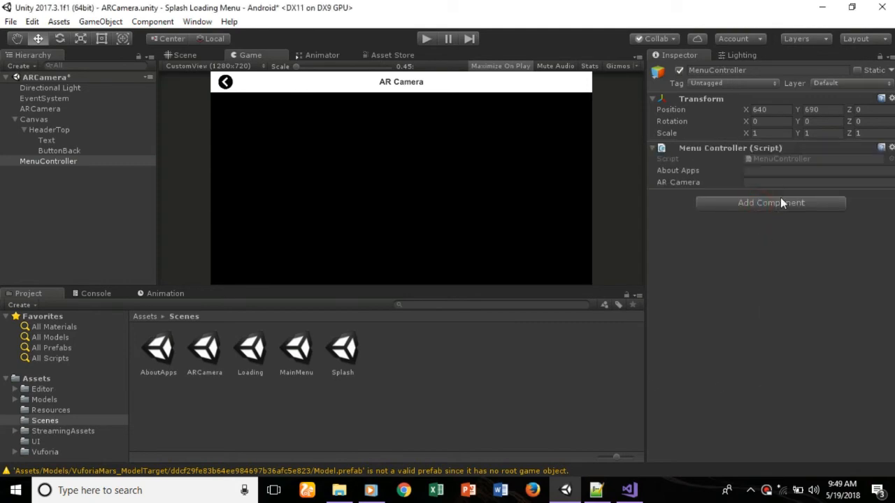
# Assign the MenuController object to ButtonBack's On Click entry in ARCamera and choose its MainMenuScene() function.
pyautogui.click(116, 150)
pyautogui.scroll(-5, 804, 231)
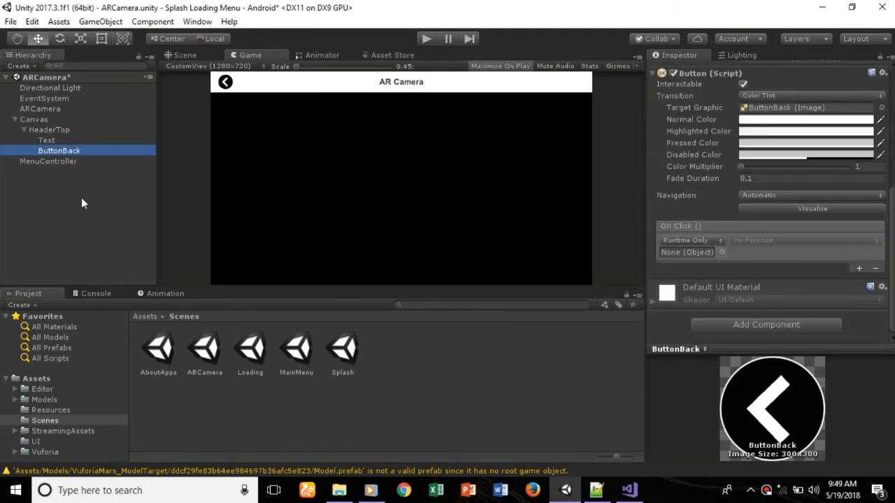
pyautogui.moveTo(36, 160); pyautogui.dragTo(697, 256)
pyautogui.click(765, 241)
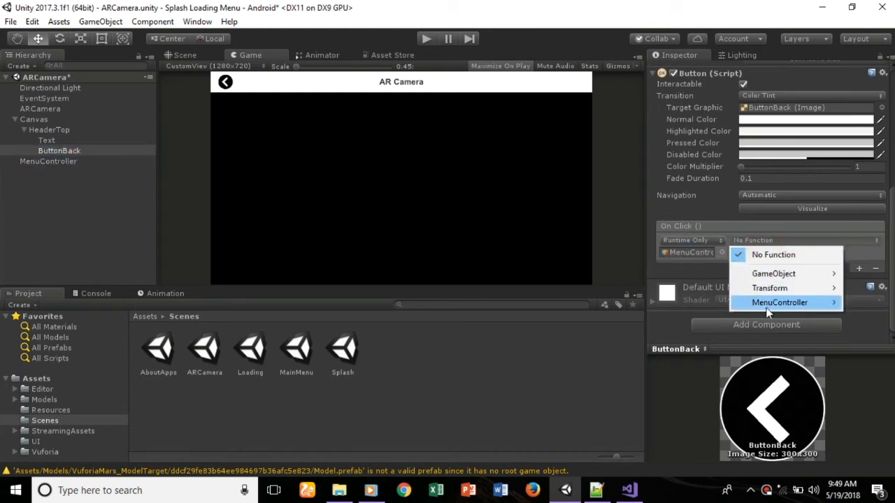
pyautogui.moveTo(769, 306)
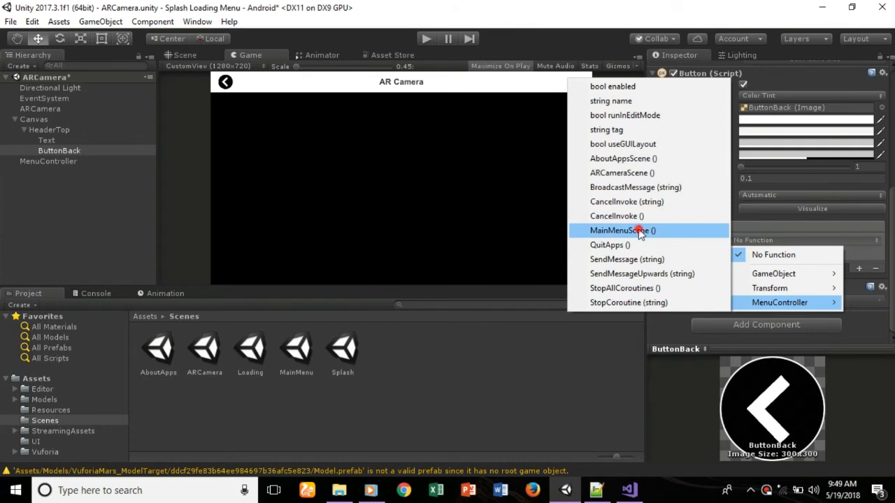
pyautogui.click(639, 231)
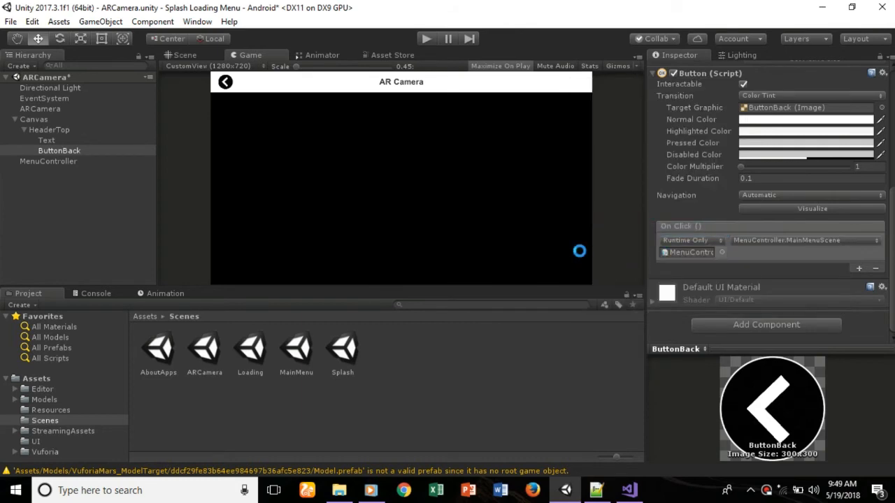
# Save the ARCamera scene, open the MainMenu scene and expand Canvas > Bg in its hierarchy.
pyautogui.click(305, 357)
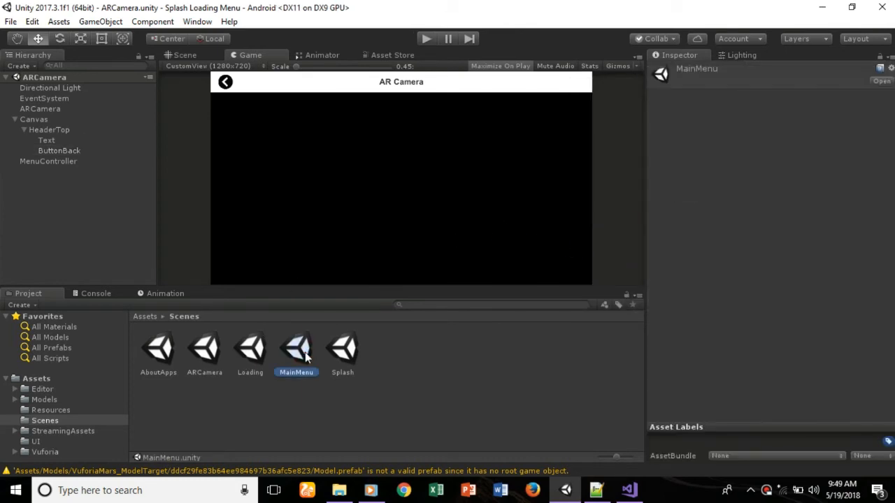
pyautogui.doubleClick(306, 357)
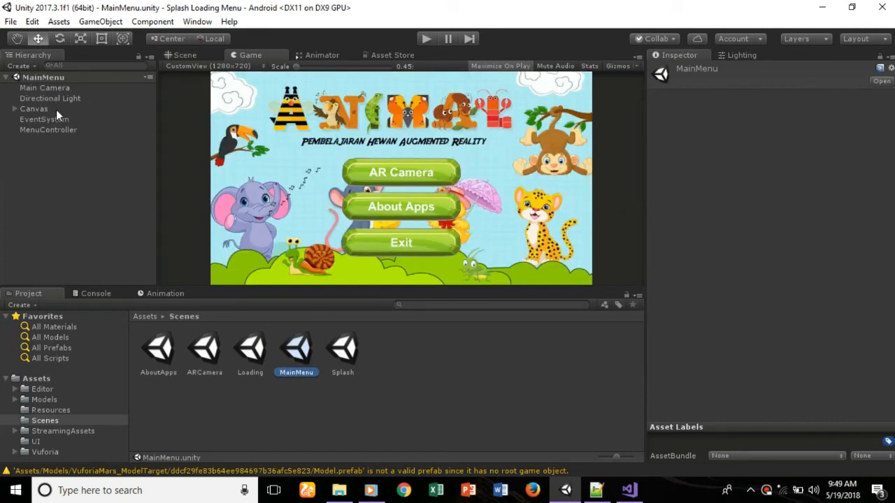
pyautogui.click(15, 110)
pyautogui.click(24, 119)
# Add an On Click entry to ButtonARCamera, ButtonAbout and ButtonExit together and assign the MenuController object to it.
pyautogui.click(54, 130)
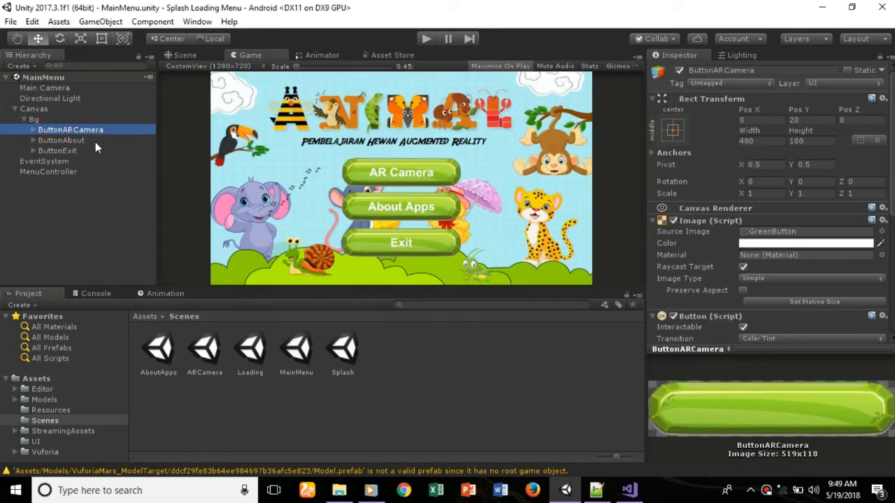
pyautogui.keyDown('ctrl'); pyautogui.click(62, 140); pyautogui.keyUp('ctrl')
pyautogui.keyDown('ctrl'); pyautogui.click(58, 150); pyautogui.keyUp('ctrl')
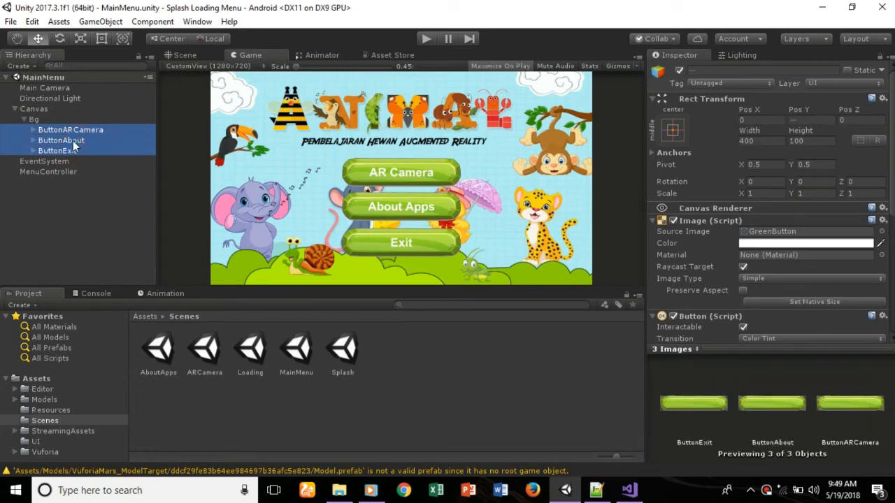
pyautogui.scroll(-6, 798, 239)
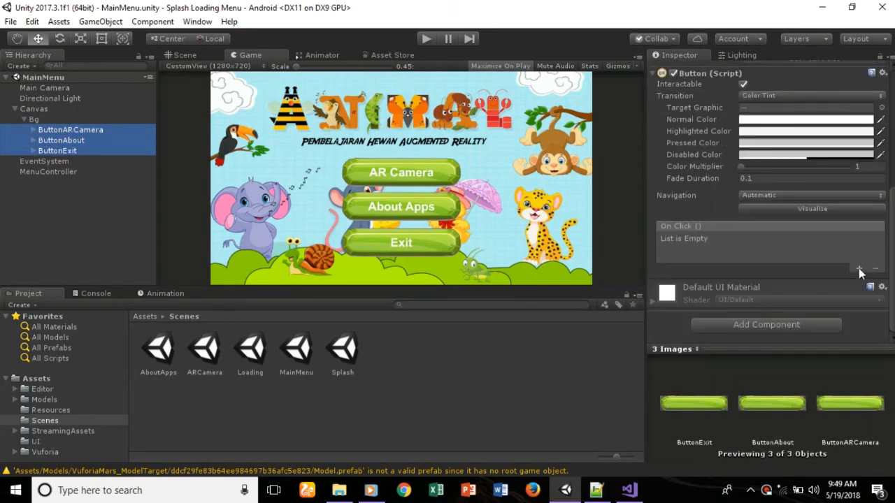
pyautogui.click(860, 268)
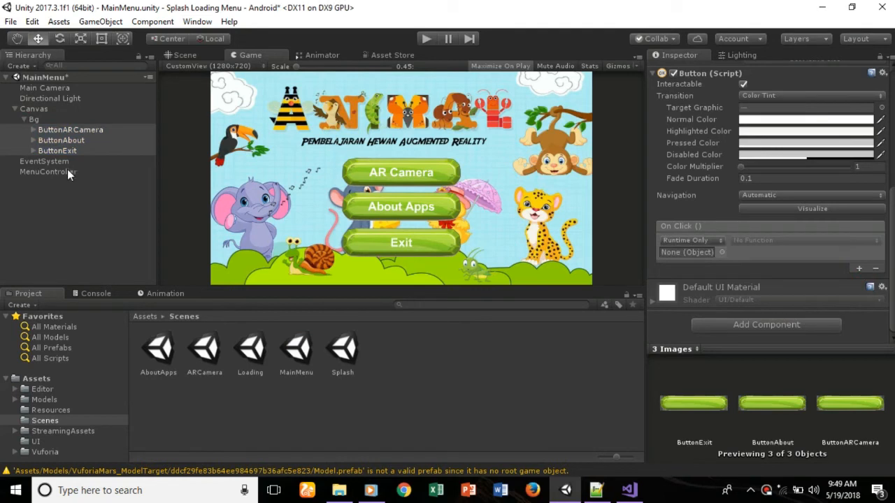
pyautogui.moveTo(68, 170); pyautogui.dragTo(685, 259)
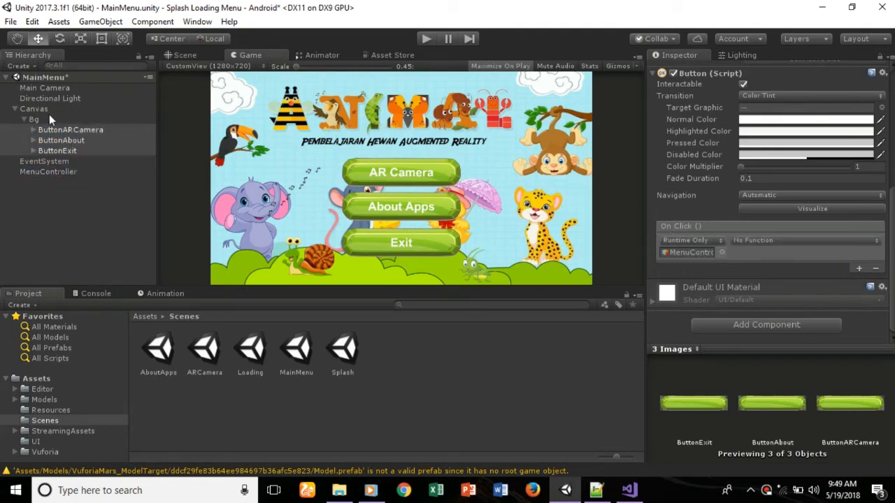
# Set ButtonARCamera's On Click function to MenuController's ARCameraScene().
pyautogui.click(60, 130)
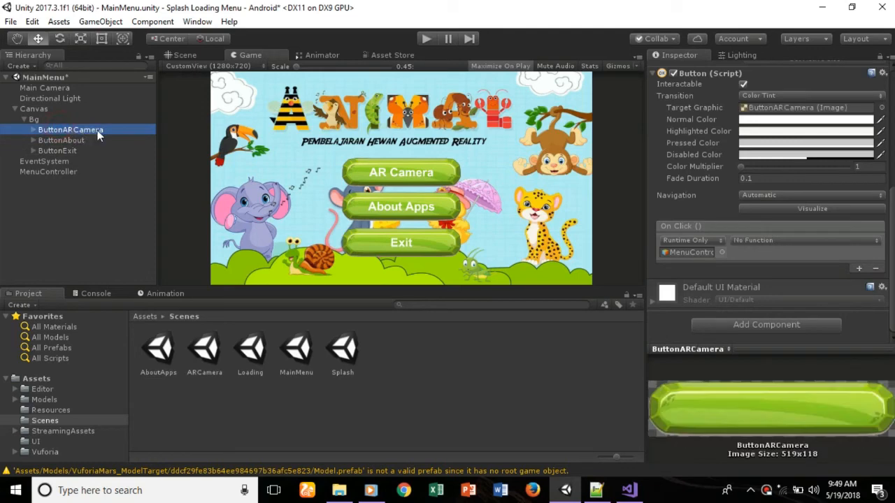
pyautogui.click(784, 242)
pyautogui.moveTo(784, 303)
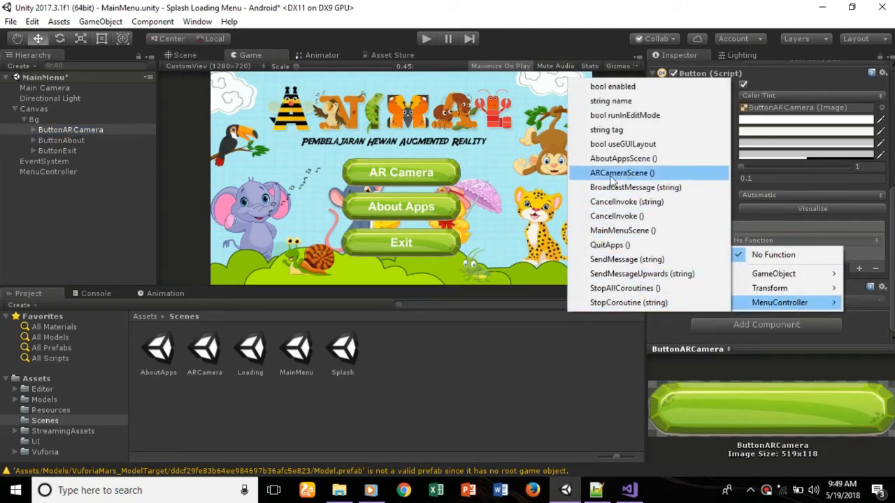
pyautogui.click(612, 174)
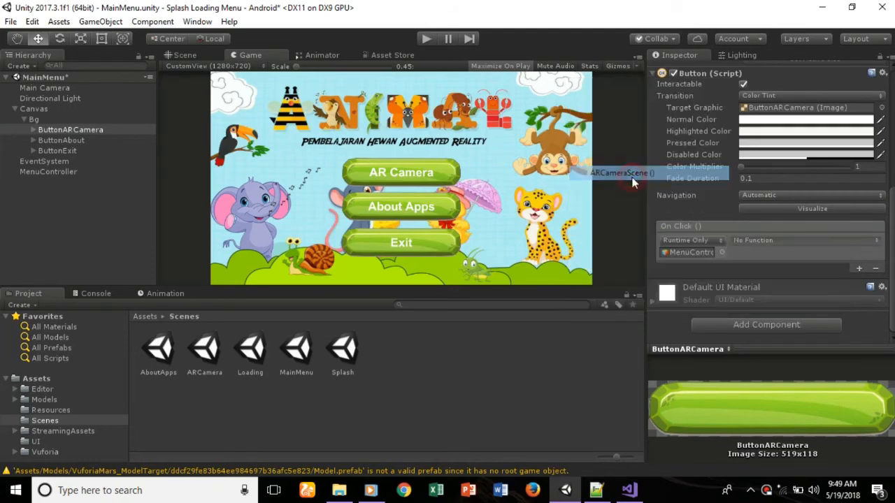
# Set ButtonAbout's On Click function to MenuController's AboutAppsScene().
pyautogui.click(77, 138)
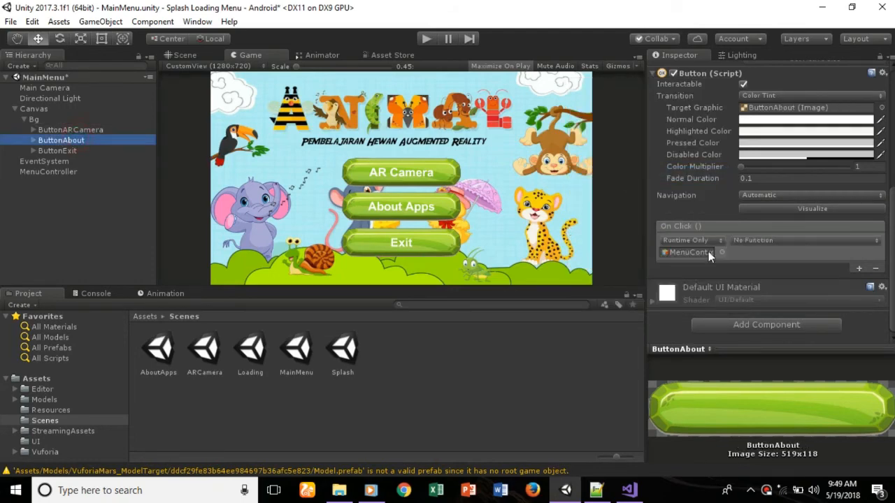
pyautogui.click(777, 240)
pyautogui.moveTo(785, 307)
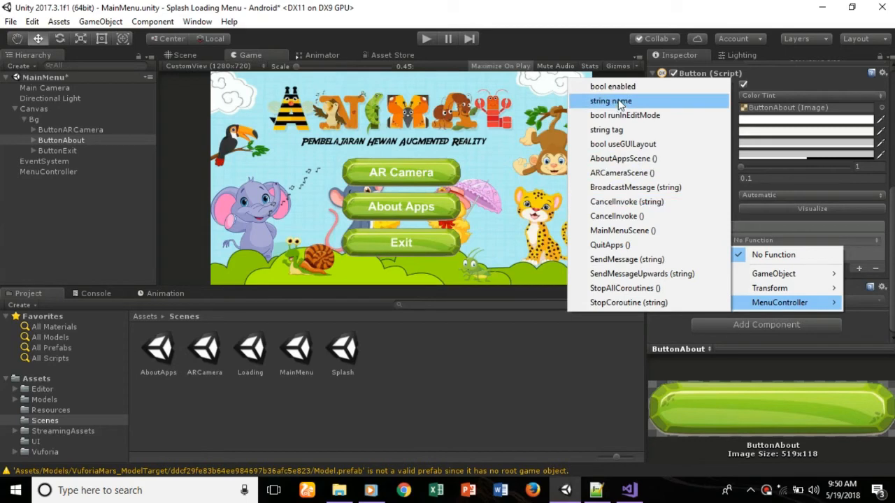
pyautogui.click(623, 158)
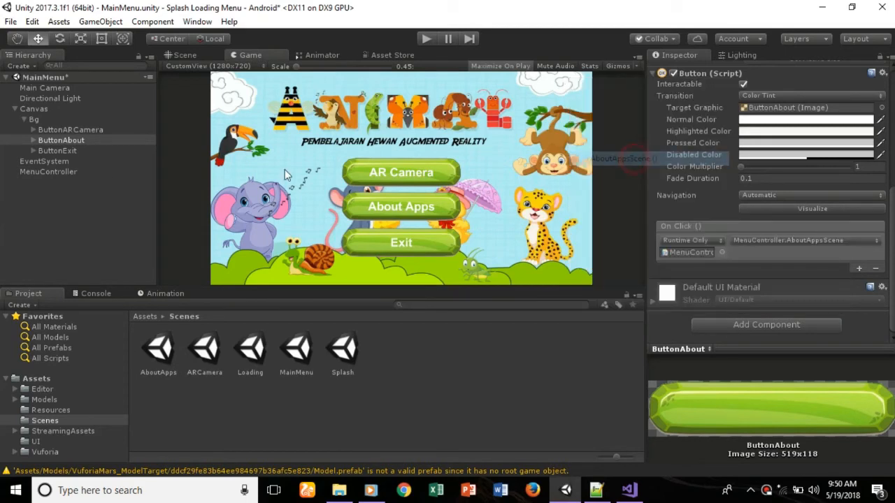
# Set ButtonExit's On Click function to MenuController's QuitApps().
pyautogui.click(53, 143)
pyautogui.click(58, 151)
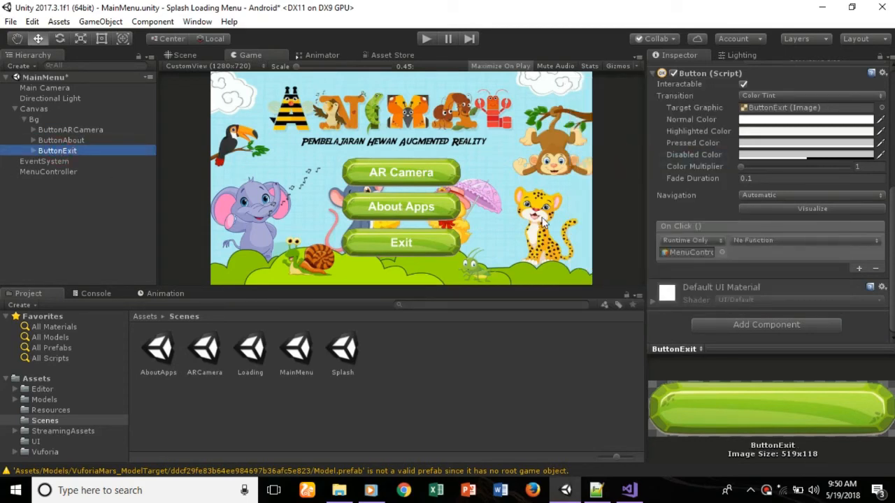
pyautogui.click(774, 244)
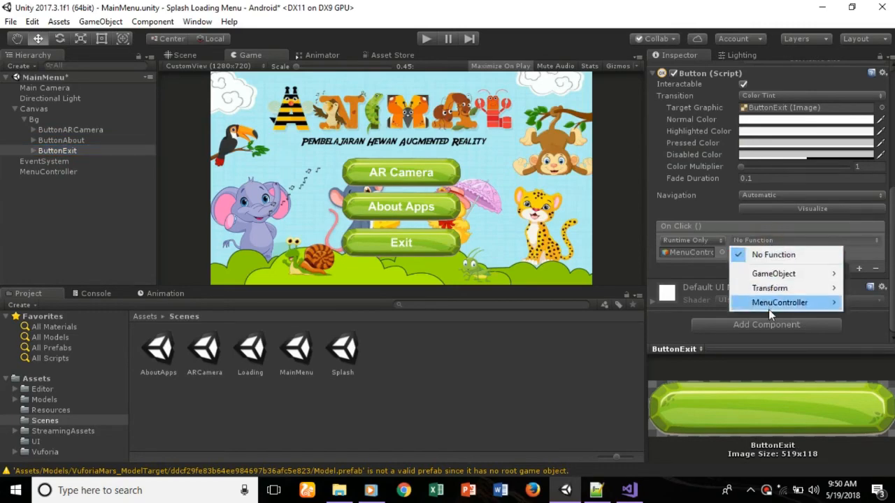
pyautogui.click(610, 245)
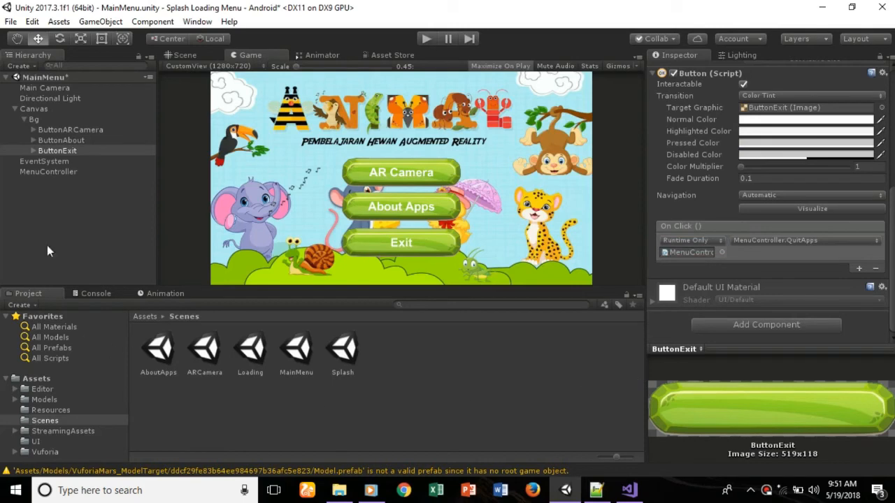
# Turn off Maximize On Play for the Game view and run the MainMenu scene in play mode.
pyautogui.click(50, 172)
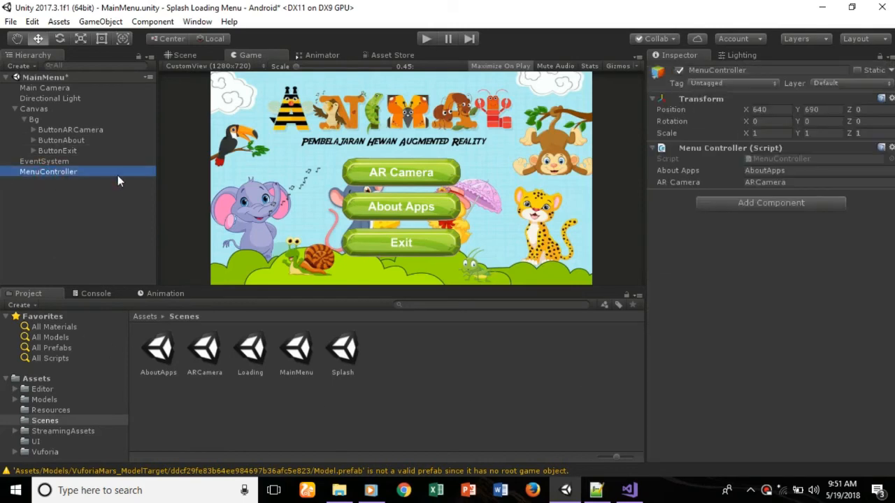
pyautogui.click(95, 207)
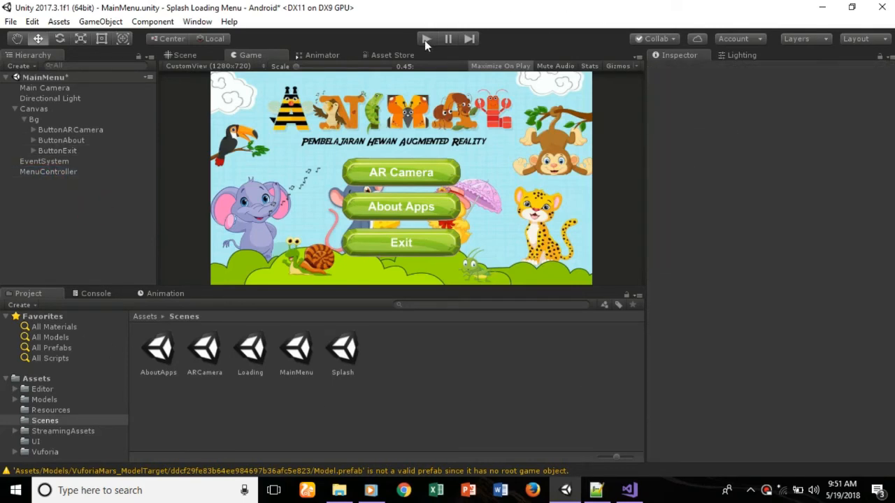
pyautogui.click(505, 66)
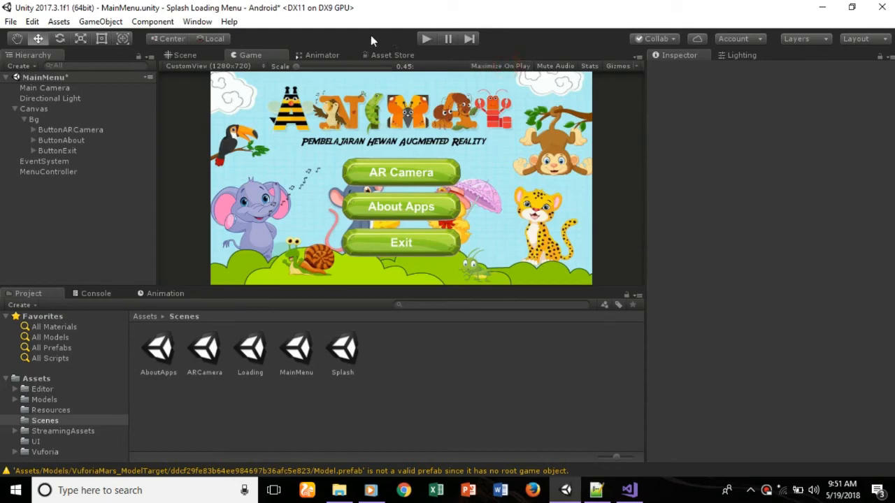
pyautogui.click(425, 39)
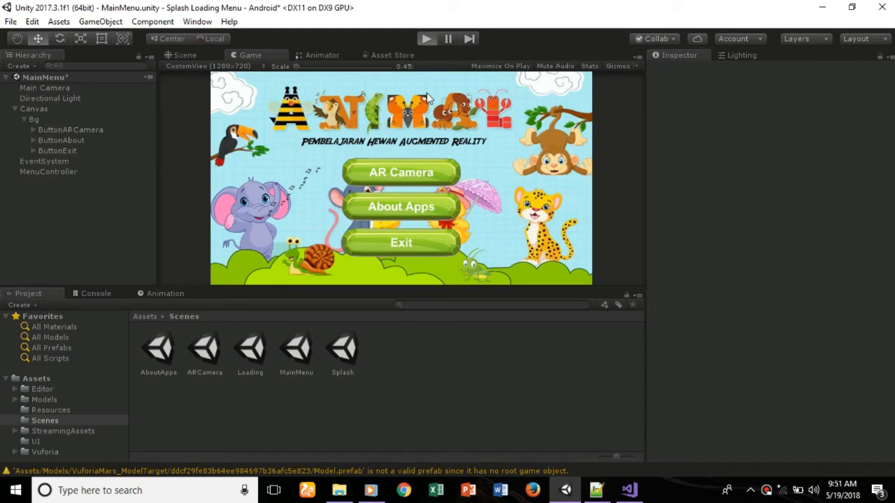
pyautogui.click(448, 9)
pyautogui.hotkey('ctrl', 'p')
# Test the AR Camera and About Apps buttons and both back buttons in the running game, and stop play mode.
pyautogui.click(391, 180)
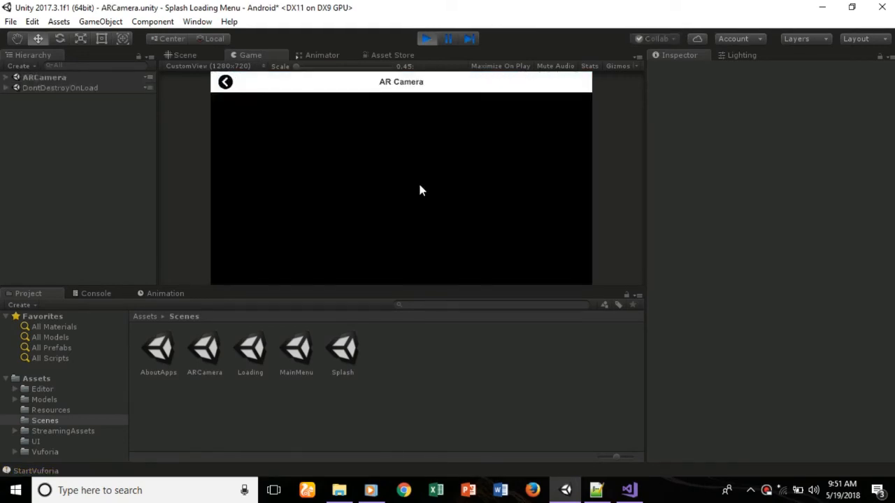
pyautogui.click(226, 83)
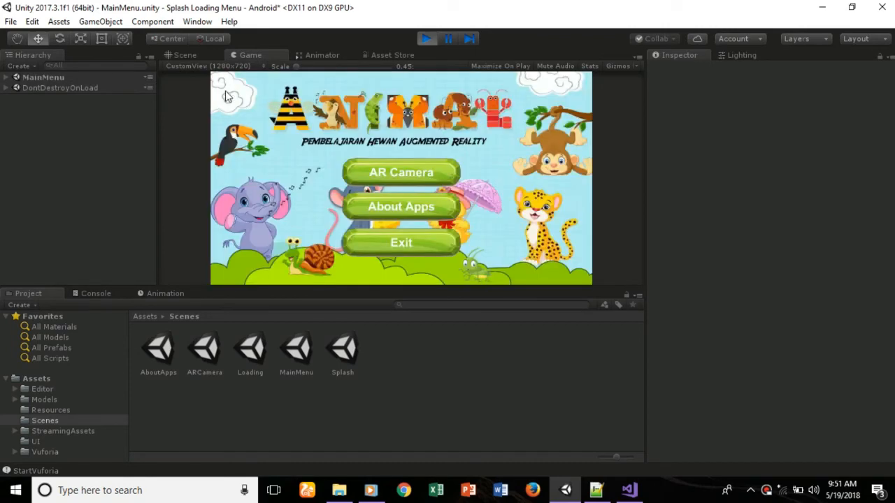
pyautogui.click(410, 214)
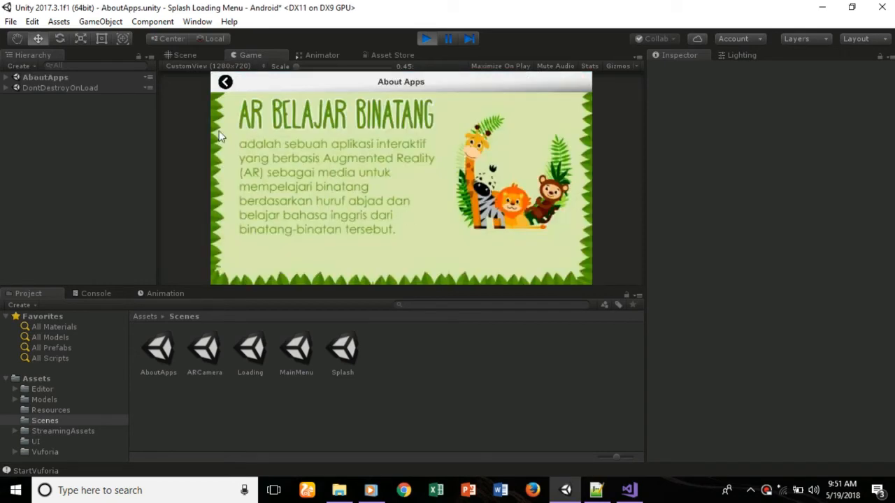
pyautogui.click(225, 84)
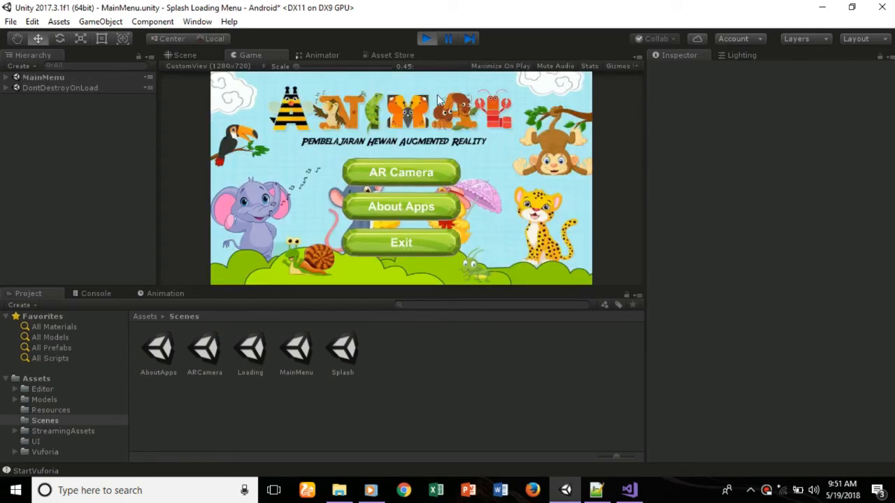
pyautogui.click(427, 37)
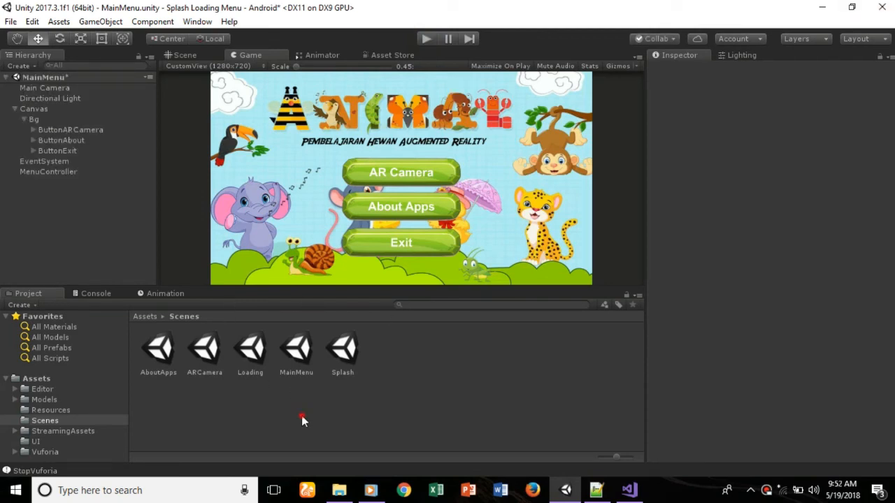
# Import the image black from the Animal Learning AR project's UI folder in File Explorer into Assets > UI.
pyautogui.click(147, 317)
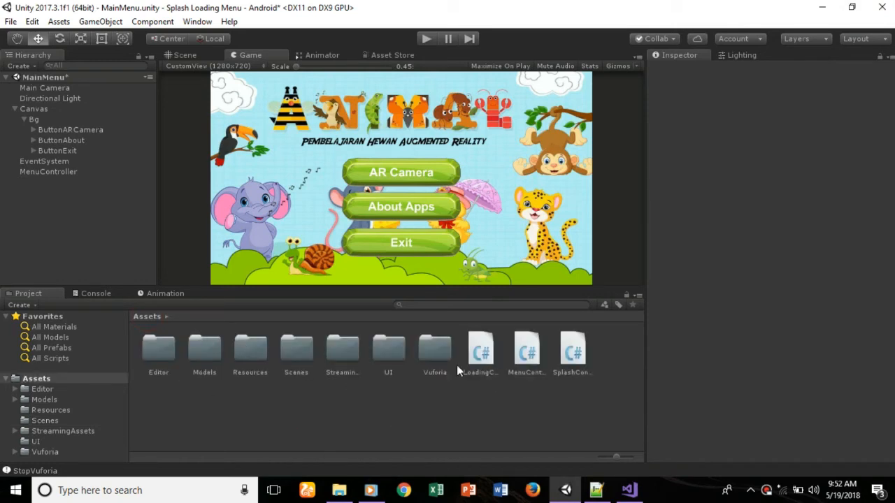
pyautogui.click(385, 353)
pyautogui.doubleClick(388, 353)
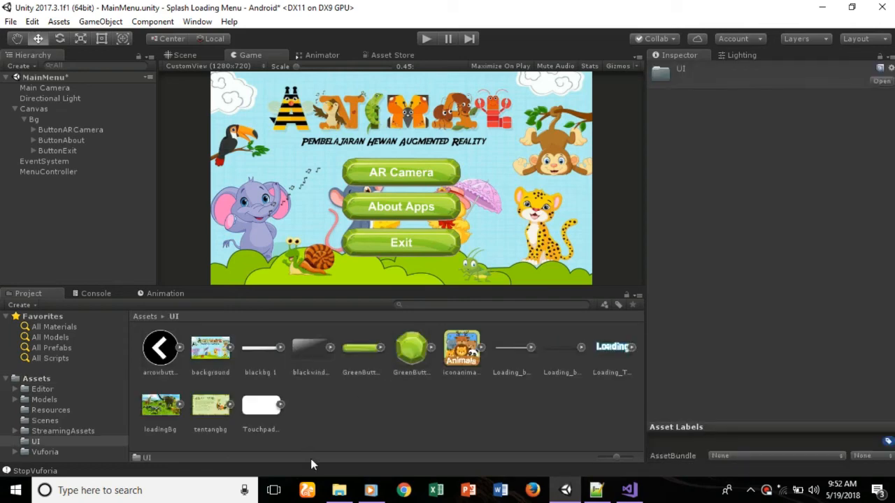
pyautogui.click(339, 490)
pyautogui.moveTo(528, 199); pyautogui.dragTo(305, 397)
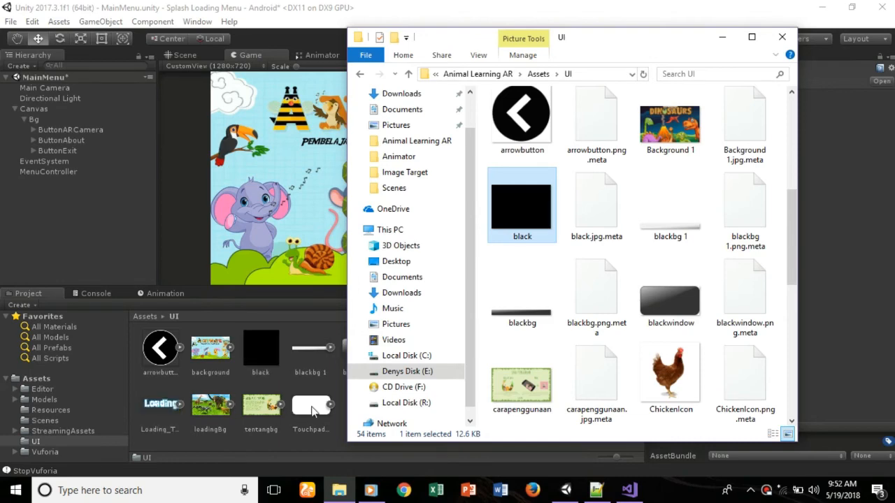
pyautogui.click(322, 444)
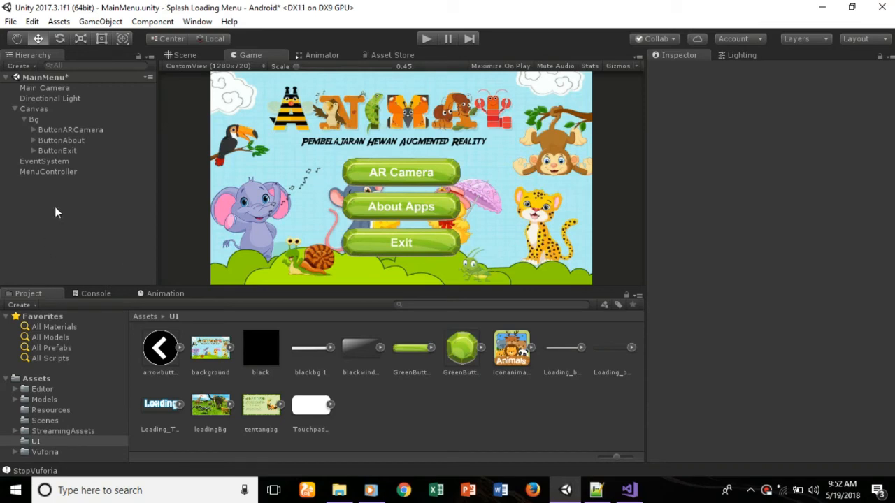
# Create a new C# script named FadeEffectScene and add it as a component to the MainMenu scene's Canvas.
pyautogui.click(45, 110)
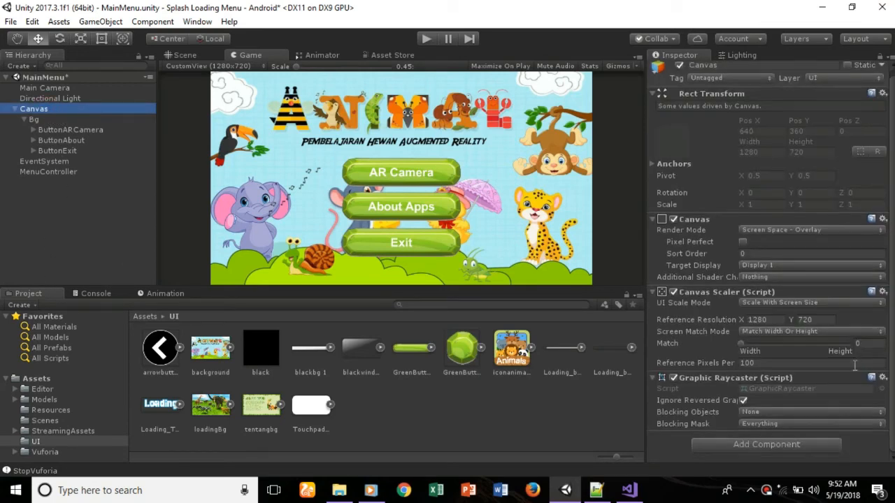
pyautogui.click(768, 448)
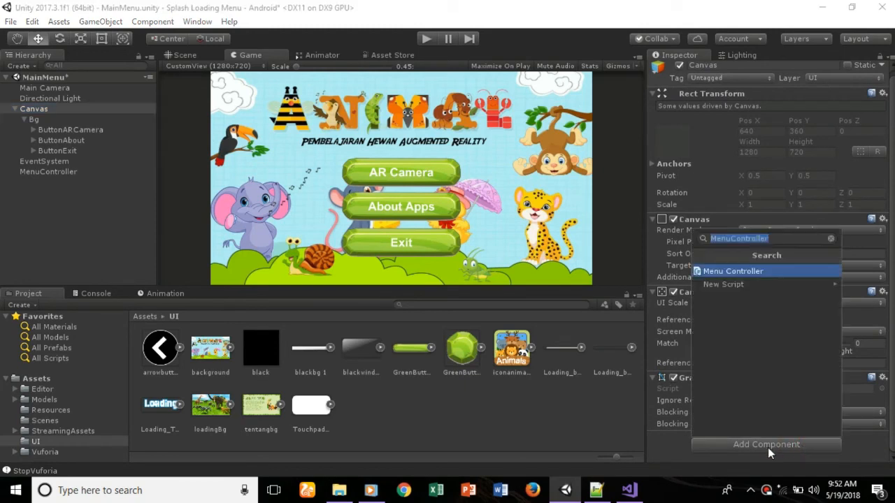
pyautogui.write('Fa')
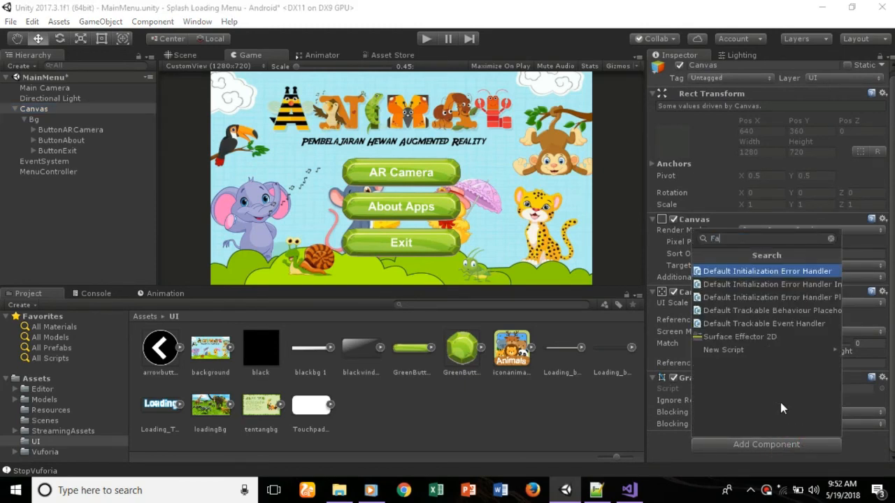
pyautogui.write('dee')
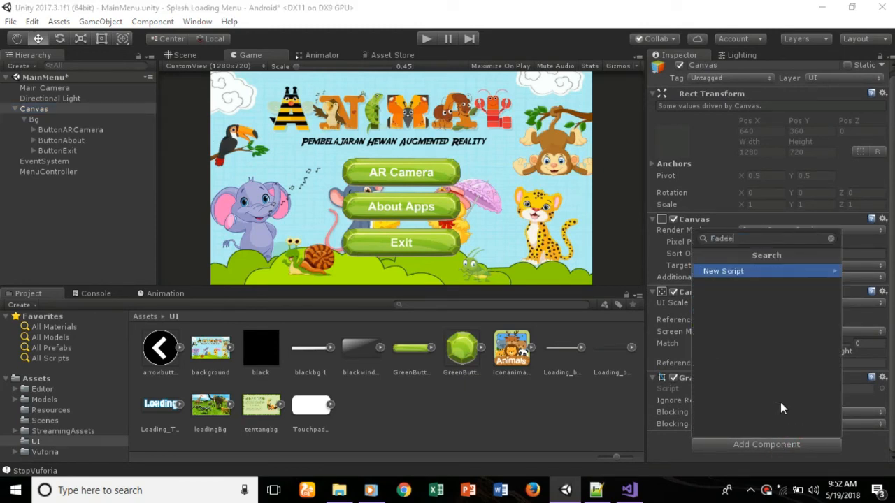
pyautogui.write('ffe')
pyautogui.press('BackSpace')
pyautogui.write('EffectScene')
pyautogui.press('Return')
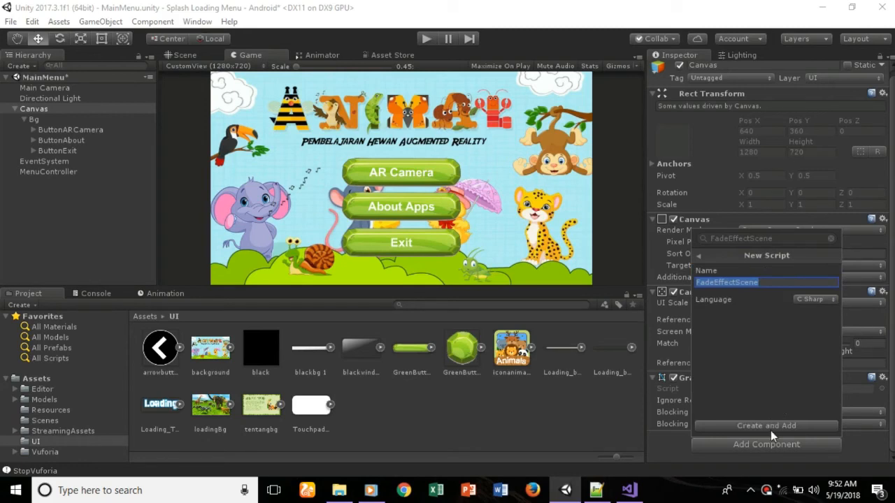
pyautogui.click(769, 430)
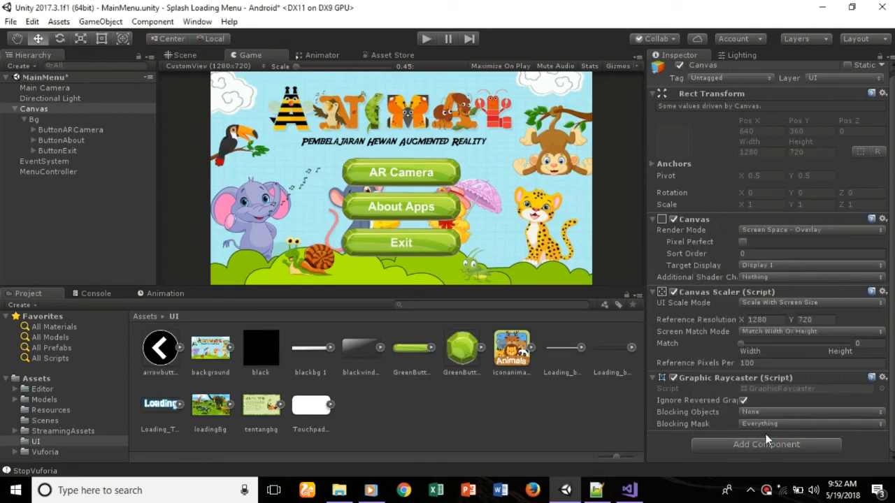
# Open the FadeEffectScene script for editing from the MainMenu Canvas's Fade Effect Scene component.
pyautogui.scroll(-2, 803, 446)
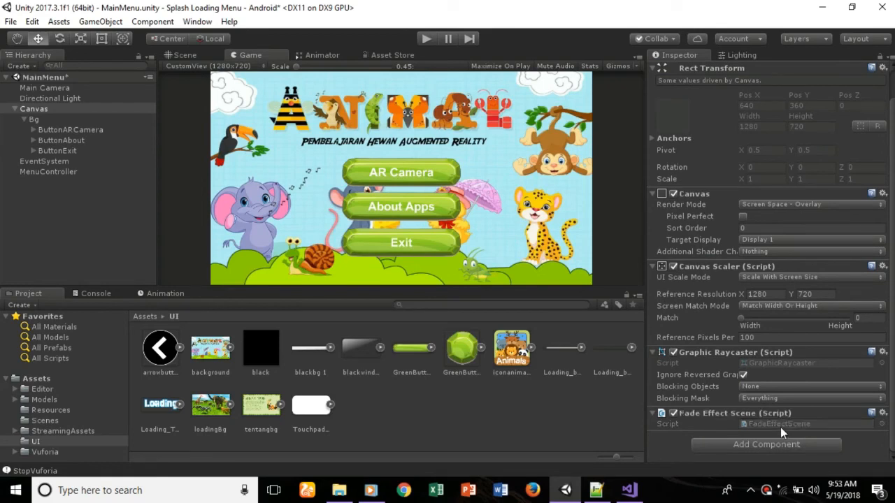
pyautogui.click(782, 426)
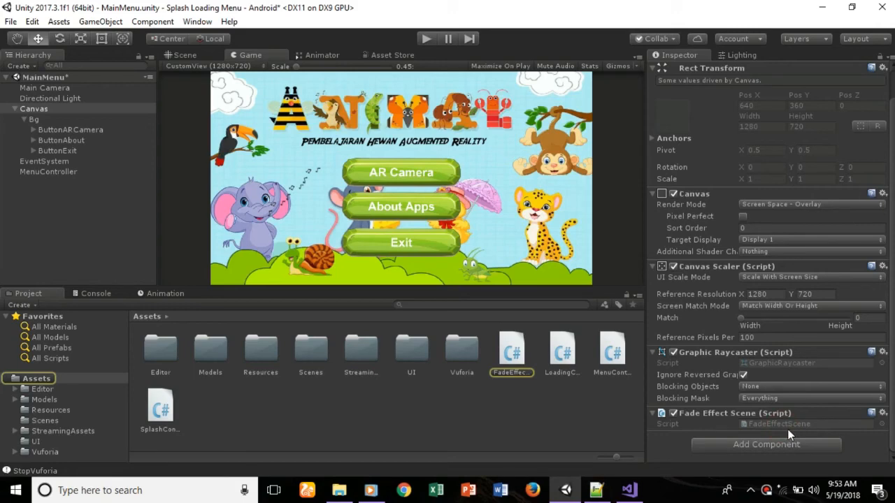
pyautogui.doubleClick(787, 427)
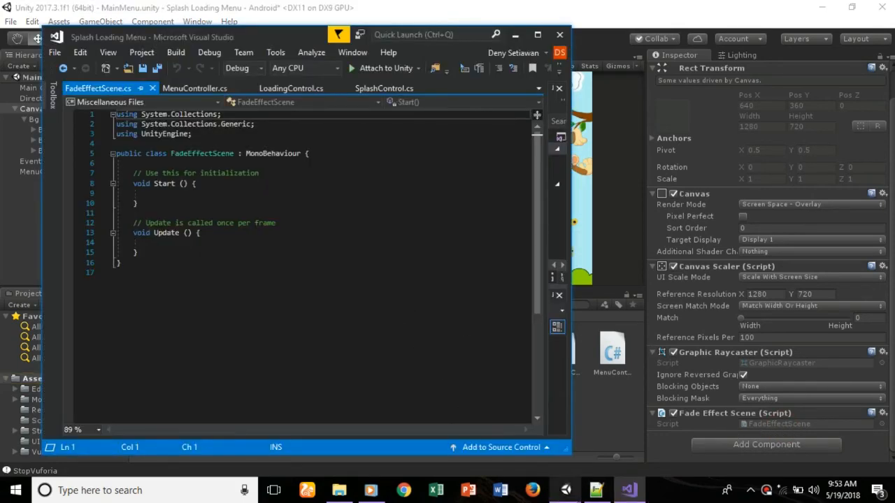
# Switch to Notepad++ and copy the FadeEffectScene.cs code from the fadeOutTexture declaration through the class's closing brace.
pyautogui.click(595, 490)
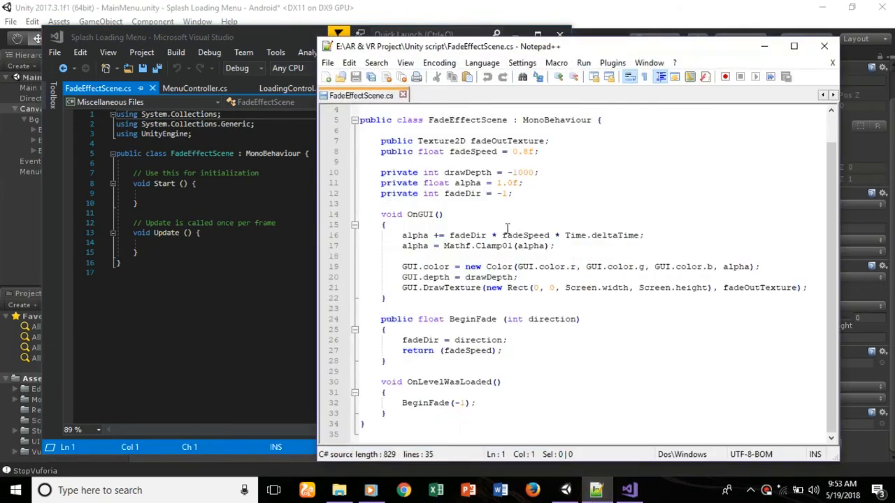
pyautogui.scroll(1, 510, 229)
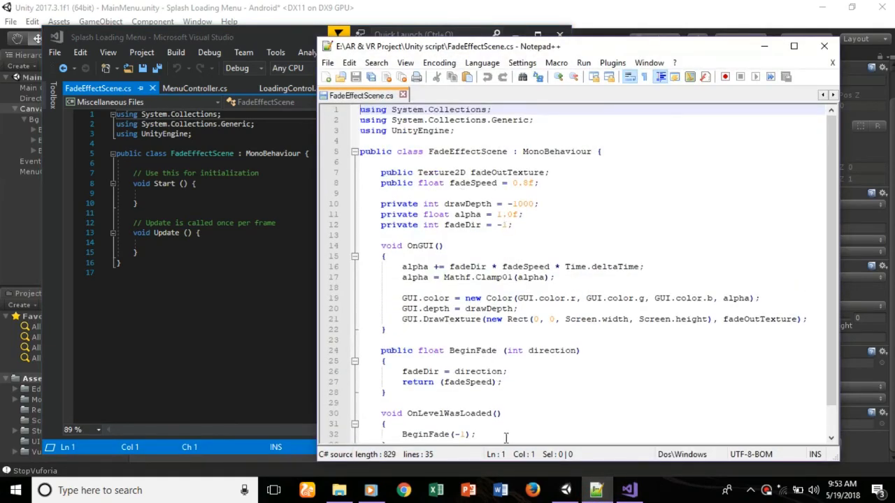
pyautogui.scroll(-1, 504, 436)
pyautogui.moveTo(404, 425); pyautogui.dragTo(386, 329)
pyautogui.moveTo(411, 298); pyautogui.dragTo(381, 142)
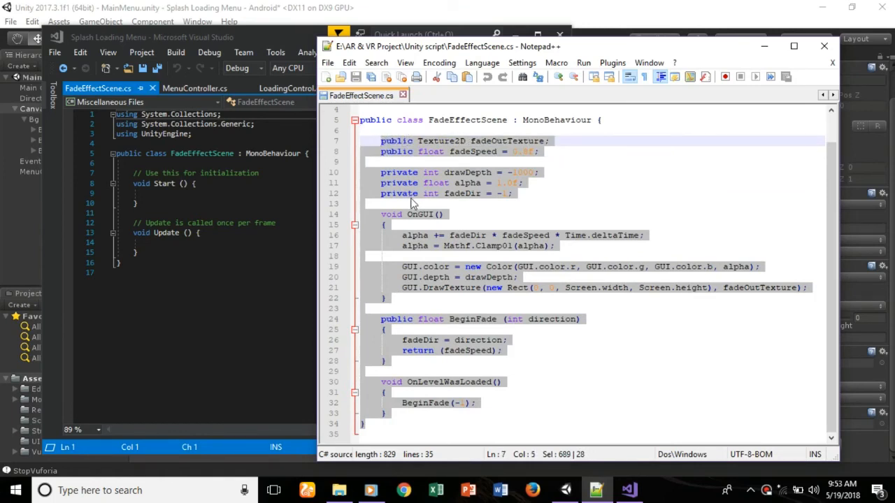
pyautogui.scroll(1, 413, 202)
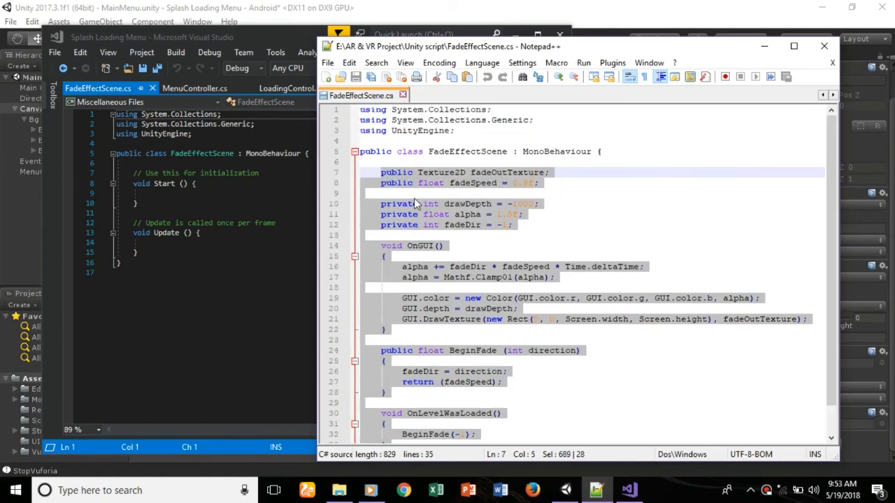
# In Visual Studio, replace FadeEffectScene's Start and Update methods with the copied fade code, save the script and return to Unity.
pyautogui.click(150, 265)
pyautogui.moveTo(151, 257); pyautogui.dragTo(137, 173)
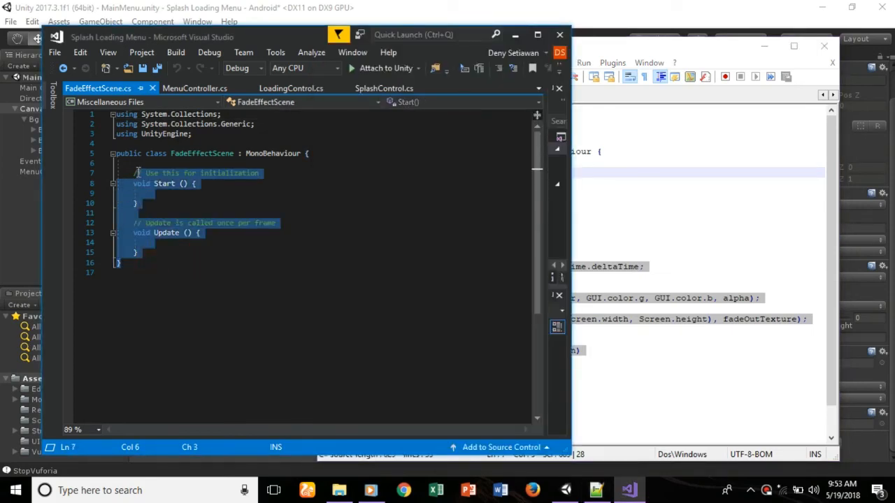
pyautogui.write('public Texture2D fadeOutTexture;     public float fadeSpeed = 0.8f;      private int drawDepth = -1000;     private float alpha = 1.0f;     private int fadeDir = -1;      void OnGUI()     {         alpha += fadeDir * fadeSpeed * Time.deltaTime;         alpha = Mathf.Clamp01(alpha);          GUI.color = new Color(GUI.color.r, GUI.color.g, GUI.color.b, alpha);         GUI.depth = drawDepth;         GUI.DrawTexture(new Rect(0, 0, Screen.width, Screen.height), fadeOutTexture);     }      public float BeginFade(int direction)     {         fadeDir = direction;         return (fadeSpeed);     }      void OnLevelWasLoaded()     {         BeginFade(-1);     } }')
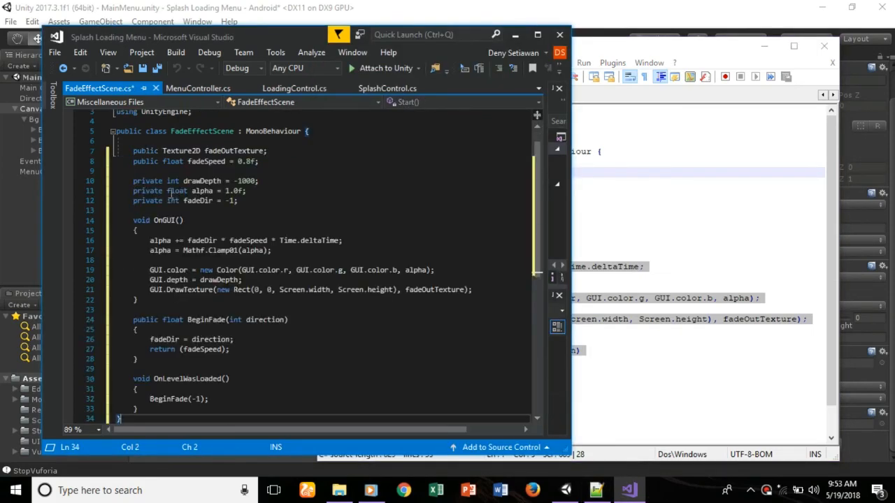
pyautogui.scroll(-3, 216, 279)
pyautogui.scroll(4, 216, 286)
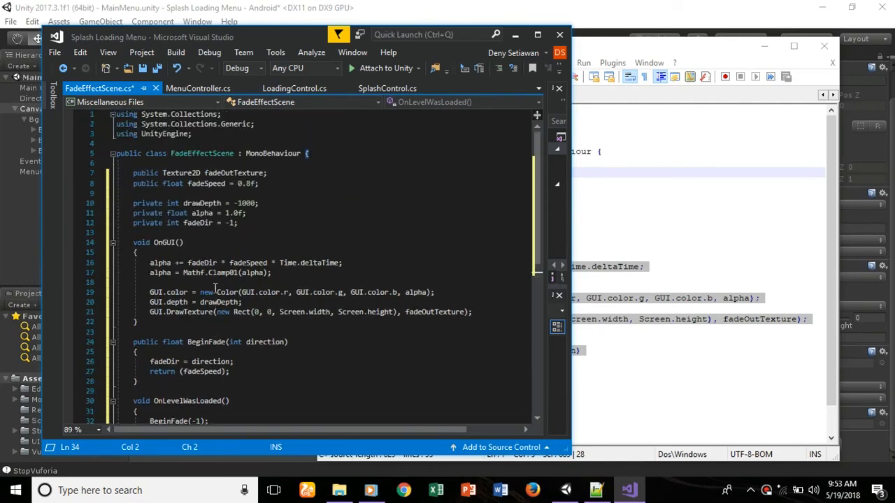
pyautogui.hotkey('ctrl', 's')
pyautogui.click(472, 7)
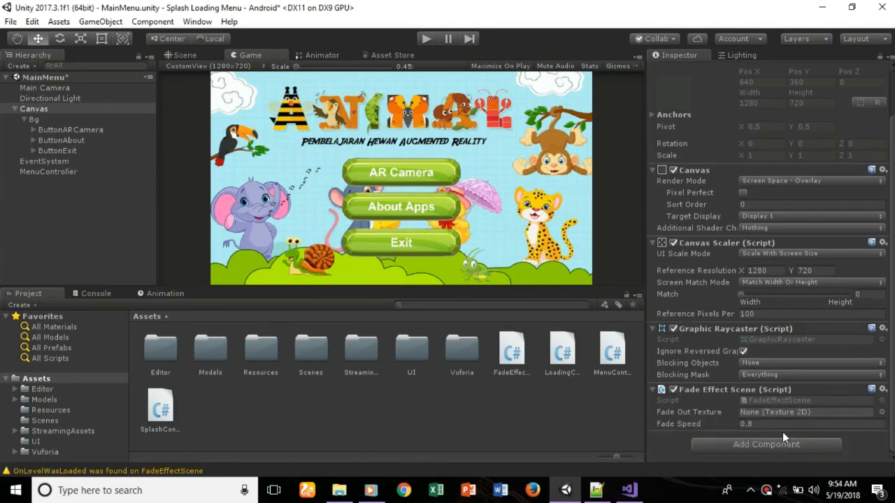
# Assign the black texture as the MainMenu Canvas's Fade Out Texture and save the scene.
pyautogui.click(882, 413)
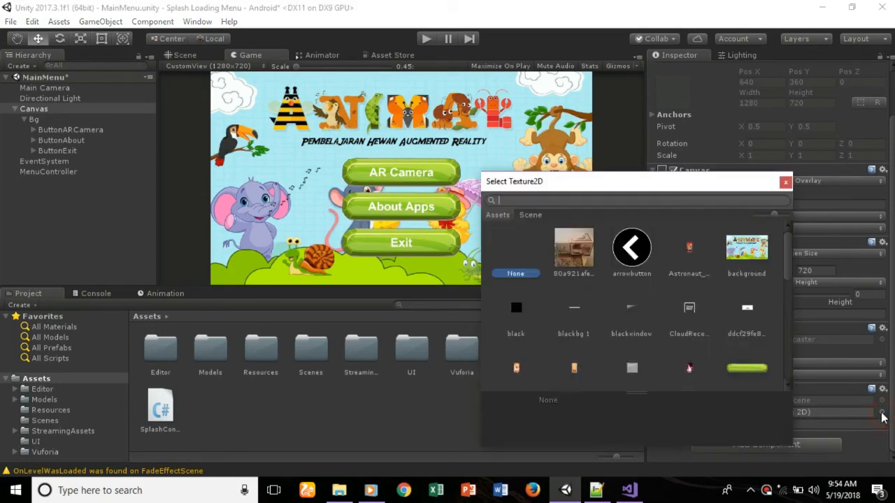
pyautogui.click(513, 313)
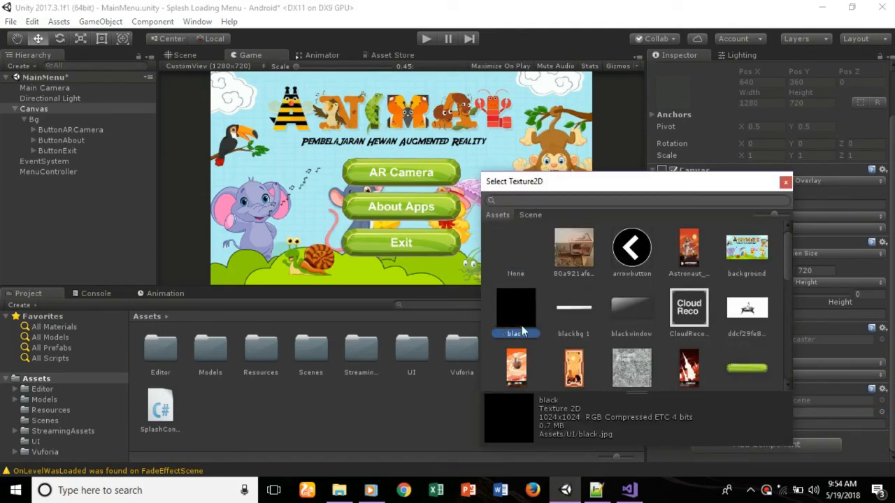
pyautogui.click(785, 182)
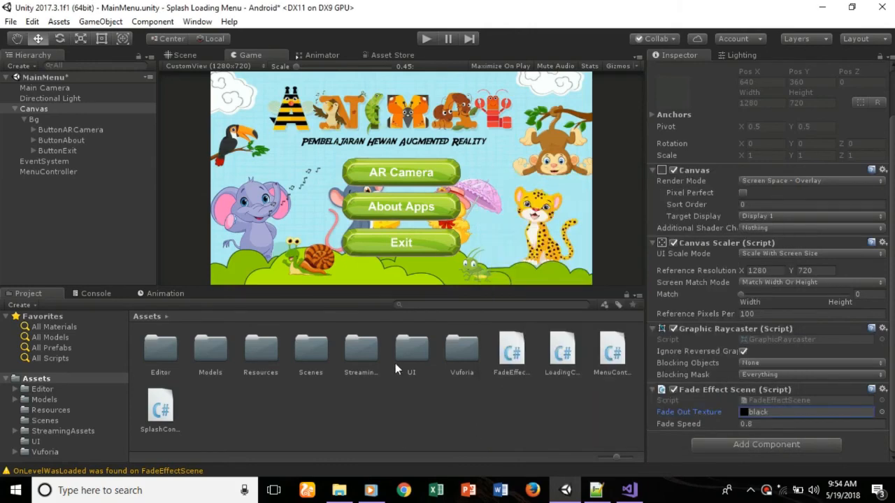
pyautogui.doubleClick(404, 360)
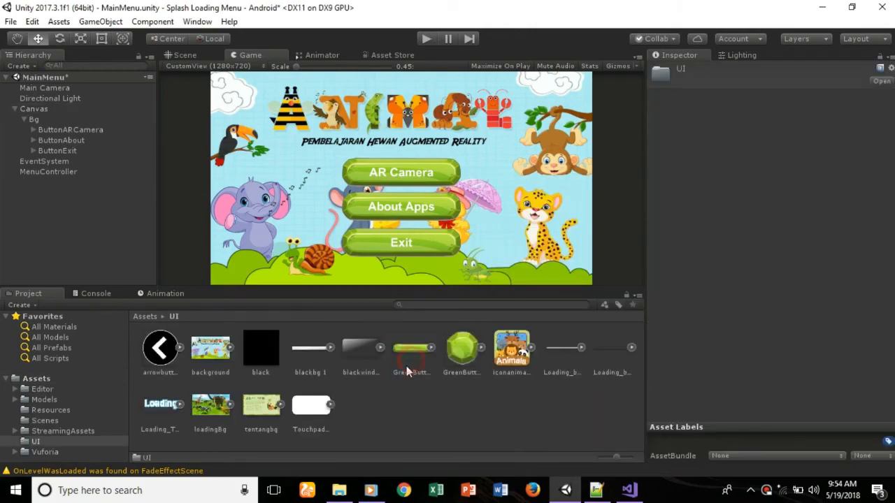
pyautogui.click(267, 355)
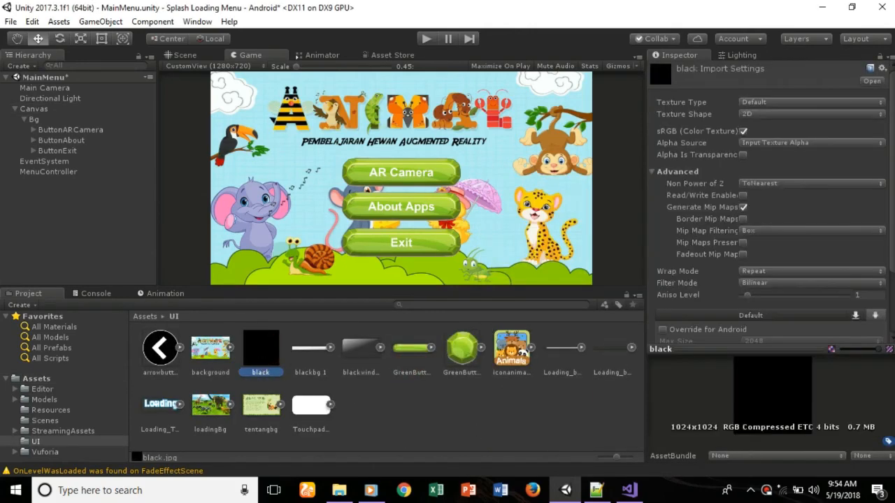
pyautogui.click(10, 21)
pyautogui.click(42, 70)
# Open the ARCamera scene from Assets > Scenes.
pyautogui.click(145, 317)
pyautogui.doubleClick(308, 353)
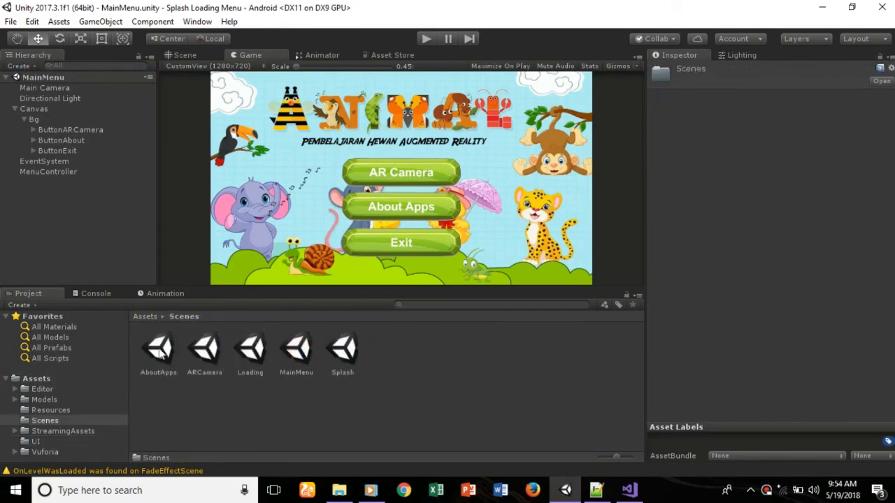
pyautogui.click(296, 349)
pyautogui.click(254, 351)
pyautogui.doubleClick(205, 352)
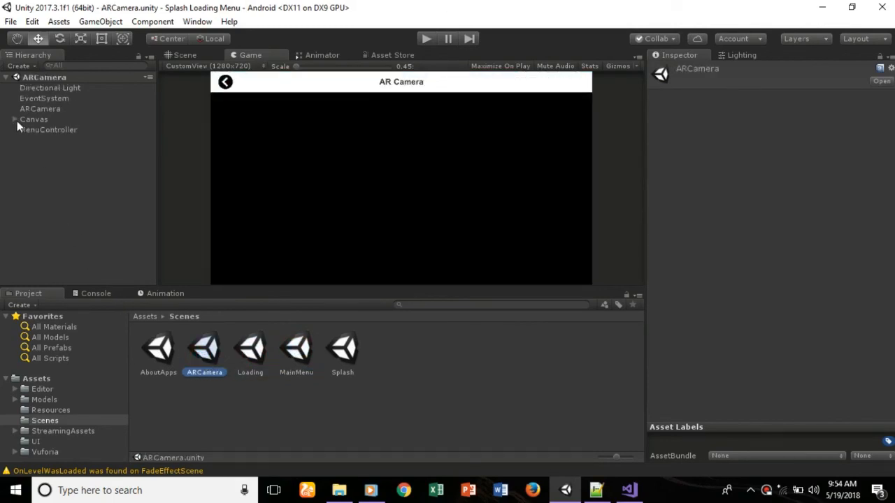
# Add the Fade Effect Scene script as a component to the ARCamera scene's Canvas.
pyautogui.click(15, 120)
pyautogui.click(23, 120)
pyautogui.scroll(-1, 759, 391)
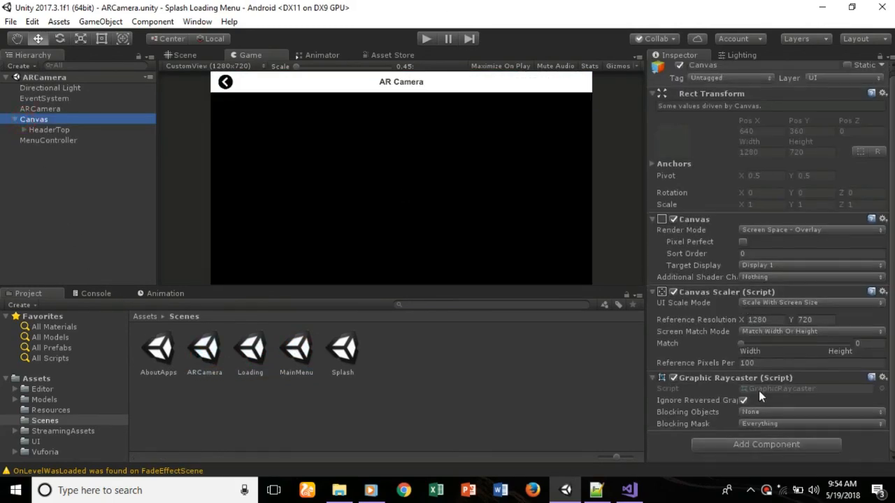
pyautogui.click(756, 446)
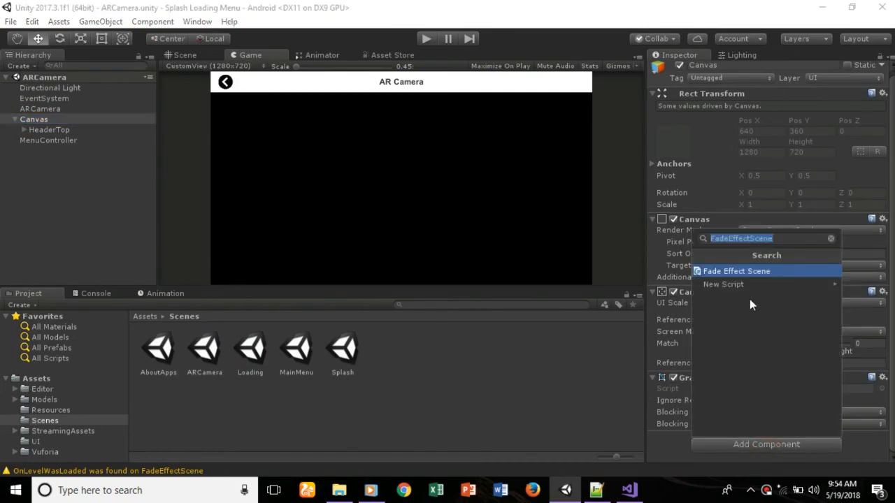
pyautogui.click(736, 272)
pyautogui.scroll(-2, 783, 409)
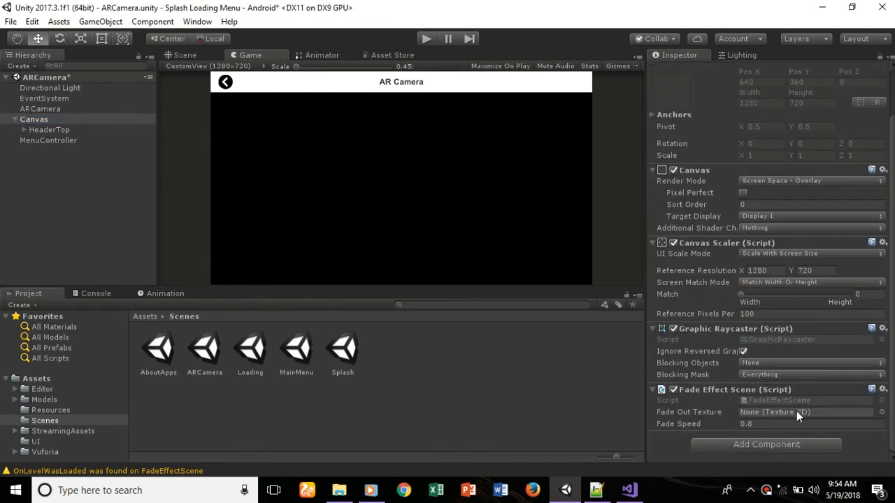
# Try to choose black as the ARCamera Canvas's Fade Out Texture through the texture picker.
pyautogui.click(882, 412)
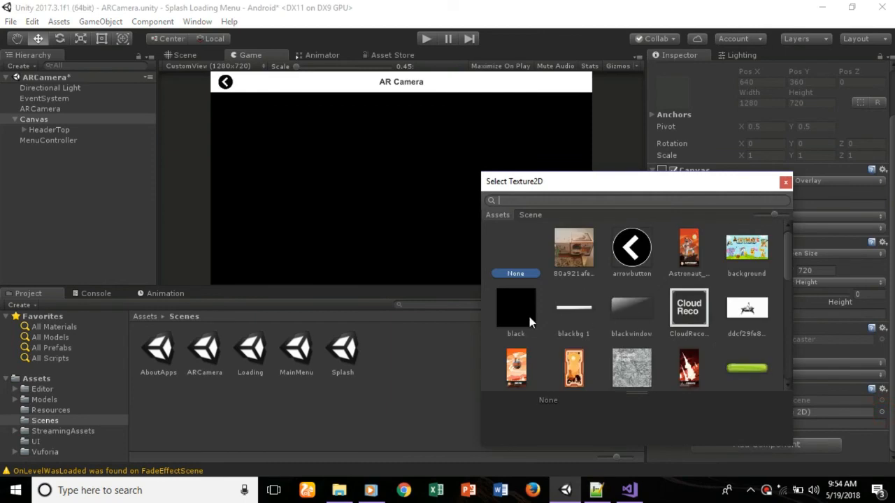
pyautogui.doubleClick(525, 319)
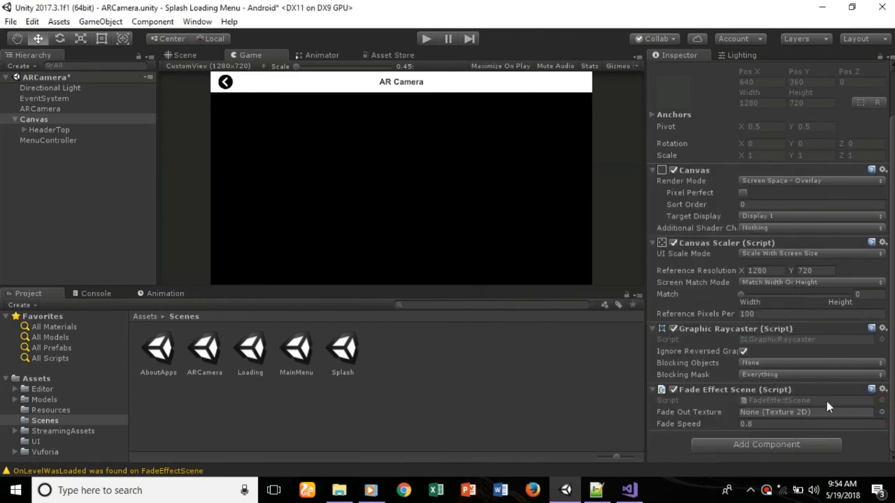
pyautogui.click(883, 413)
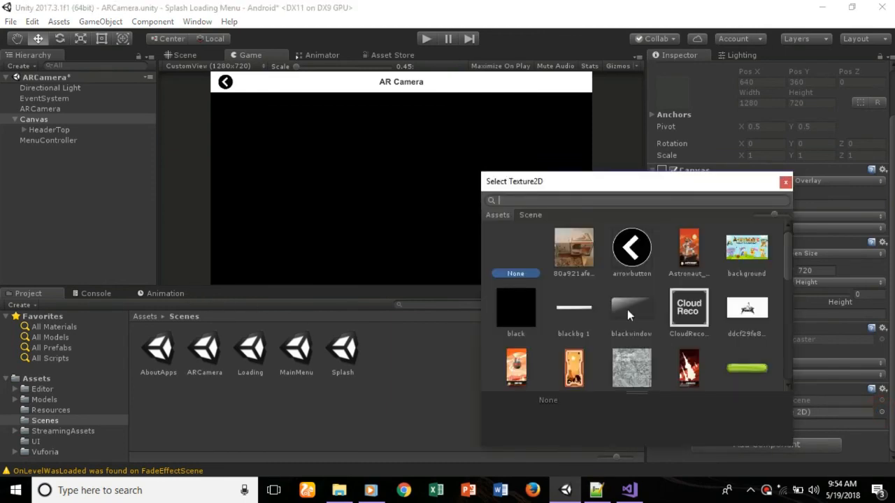
pyautogui.doubleClick(522, 327)
# Assign the black image from Assets > UI directly to the Fade Out Texture of the ARCamera scene's Canvas.
pyautogui.click(144, 316)
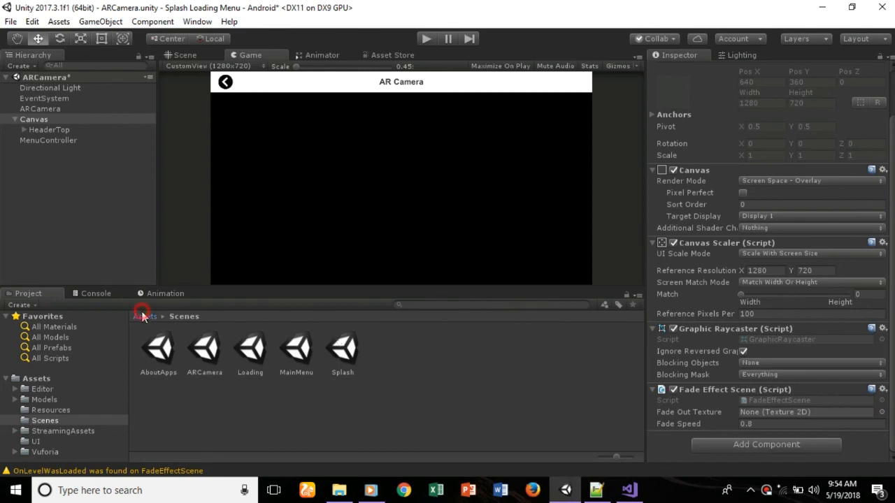
pyautogui.doubleClick(411, 350)
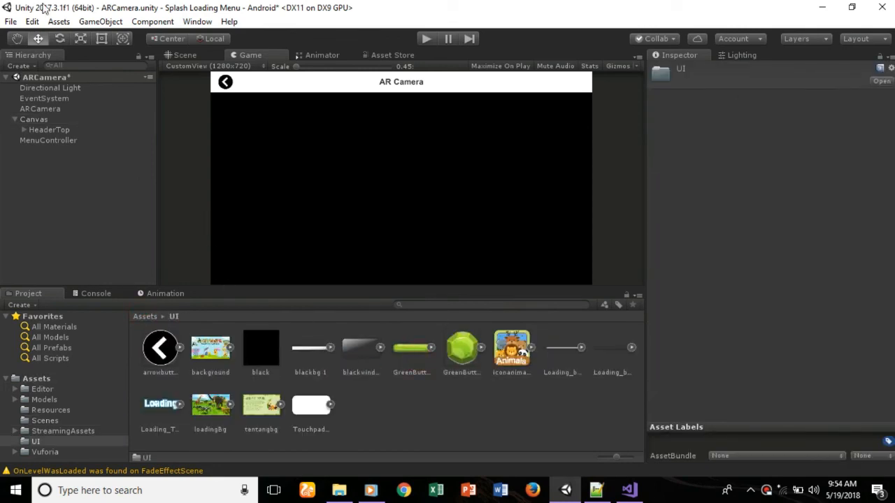
pyautogui.click(50, 119)
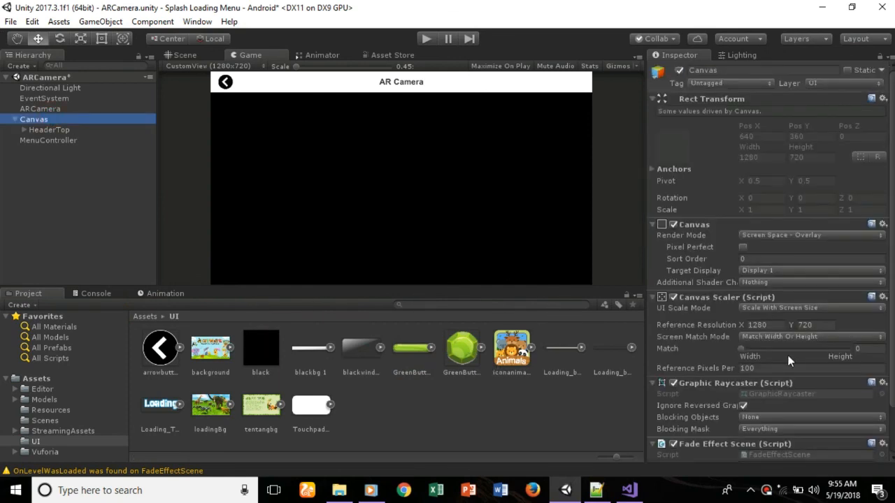
pyautogui.scroll(-3, 790, 360)
pyautogui.moveTo(258, 346); pyautogui.dragTo(770, 421)
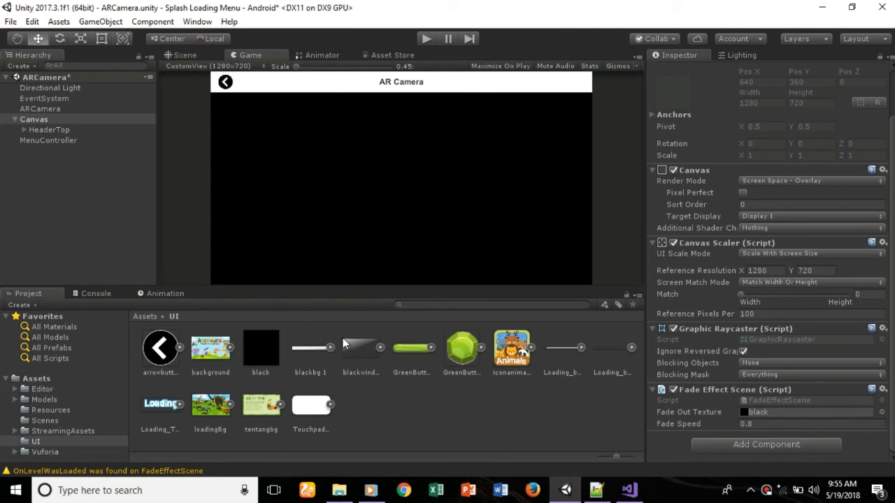
# Save the ARCamera scene and open the AboutApps scene from Assets > Scenes.
pyautogui.click(148, 316)
pyautogui.doubleClick(305, 359)
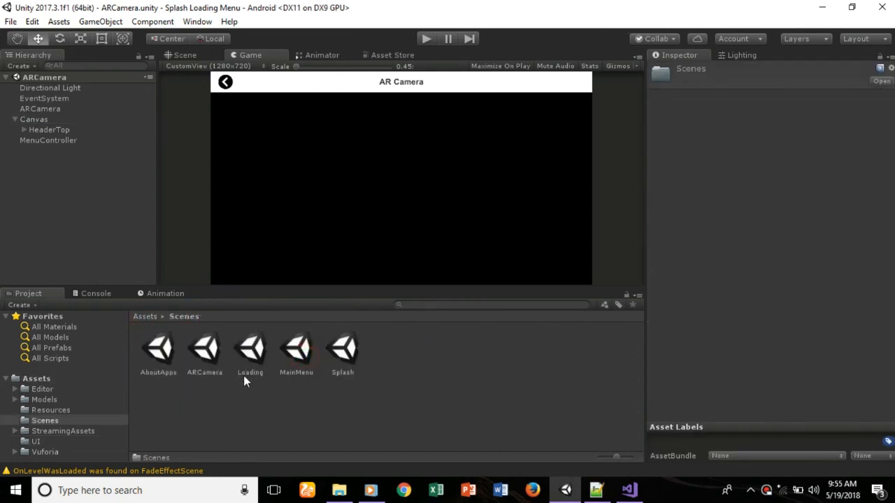
pyautogui.click(297, 348)
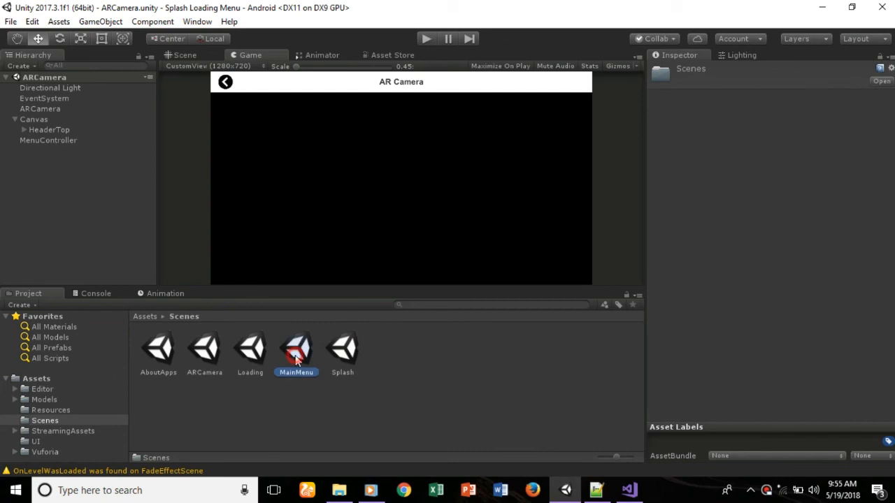
pyautogui.click(160, 365)
pyautogui.doubleClick(159, 365)
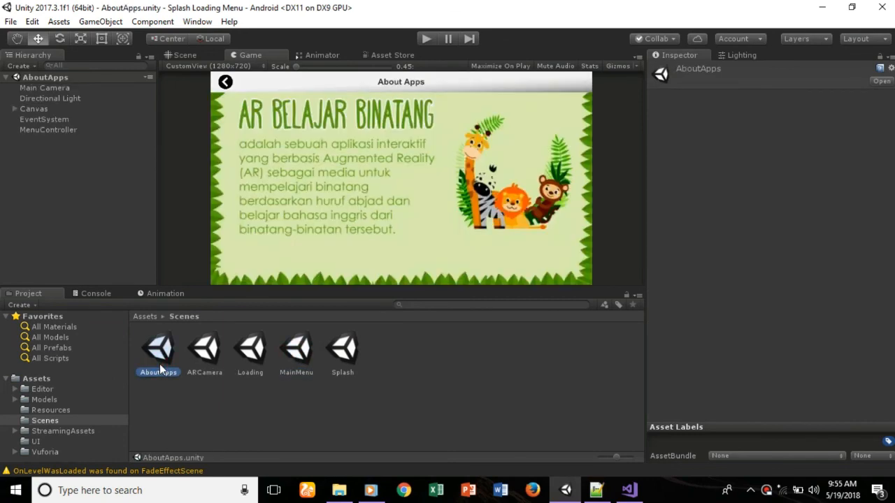
# Add the Fade Effect Scene script as a component to the AboutApps scene's Canvas.
pyautogui.click(38, 109)
pyautogui.scroll(-1, 679, 236)
pyautogui.click(755, 445)
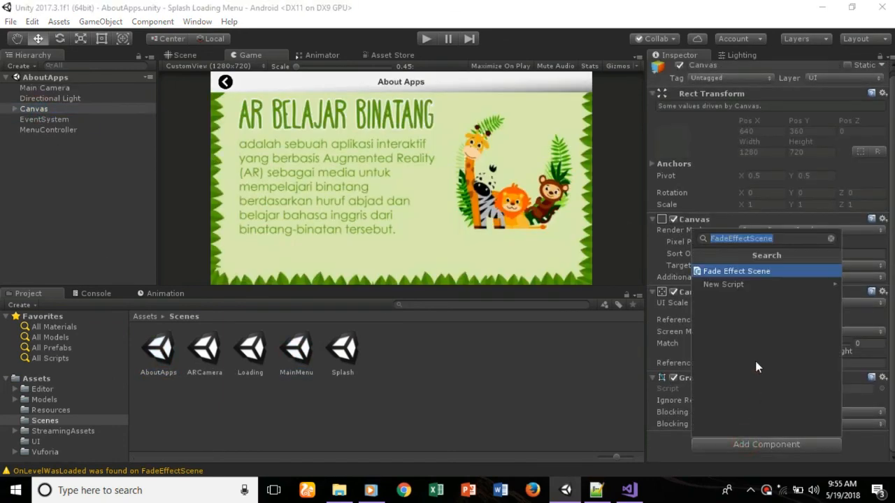
pyautogui.click(744, 272)
pyautogui.scroll(-3, 787, 381)
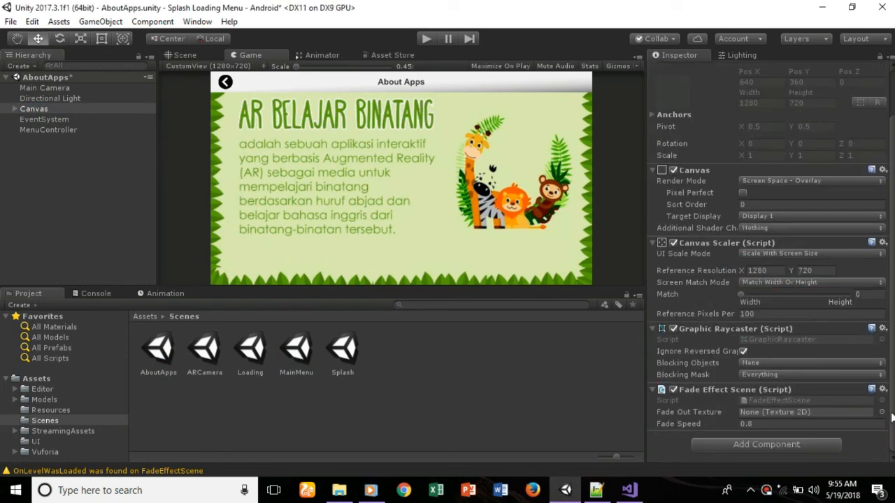
# Assign the black image from Assets > UI to the Fade Out Texture of the AboutApps scene's Canvas.
pyautogui.click(882, 413)
pyautogui.press('Escape')
pyautogui.click(144, 318)
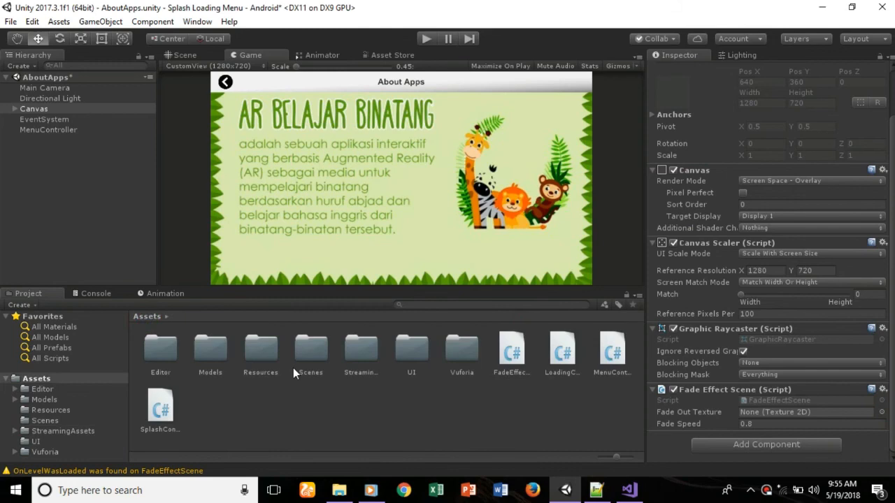
pyautogui.doubleClick(424, 352)
pyautogui.click(63, 111)
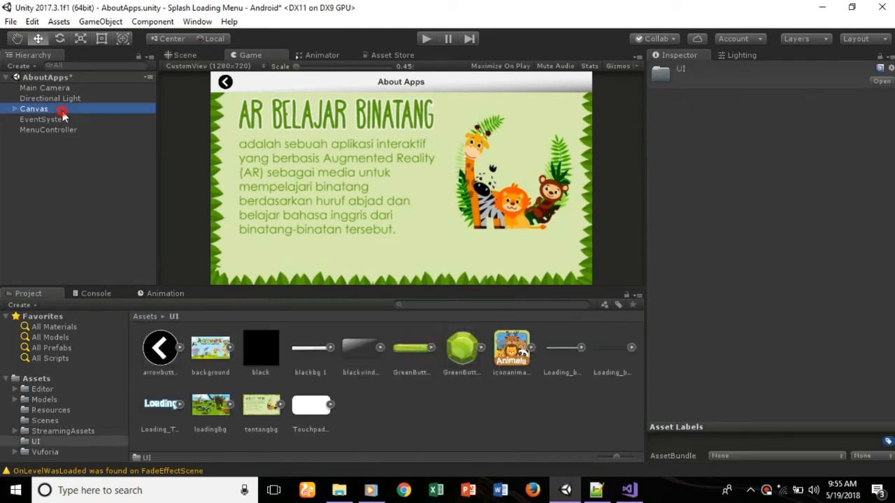
pyautogui.scroll(-2, 793, 389)
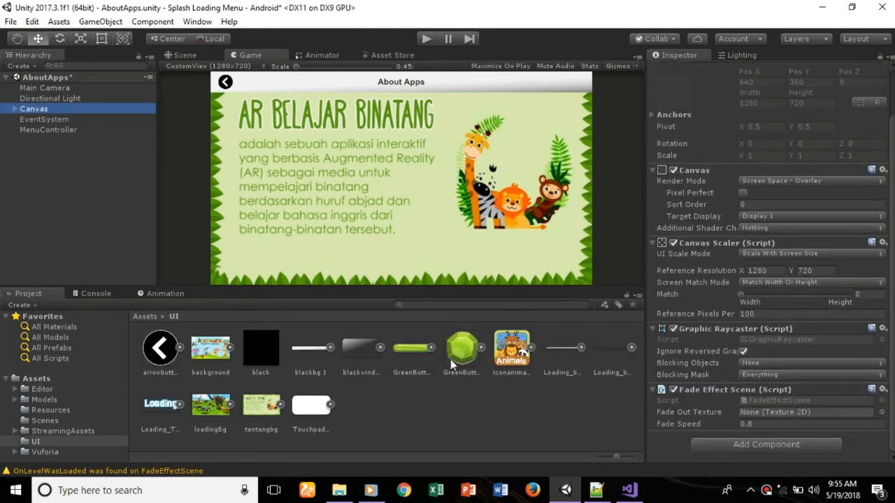
pyautogui.moveTo(260, 347); pyautogui.dragTo(793, 418)
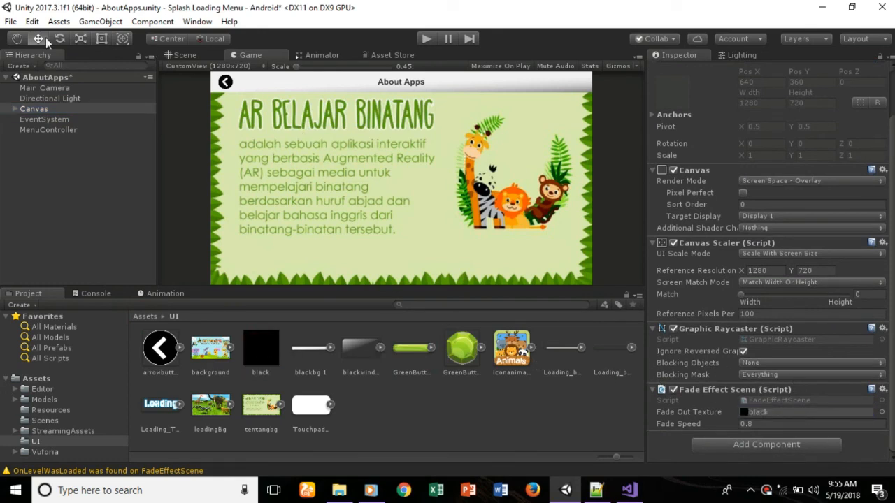
# Save the AboutApps scene and open the MainMenu scene from Assets > Scenes.
pyautogui.click(11, 22)
pyautogui.click(32, 51)
pyautogui.click(146, 316)
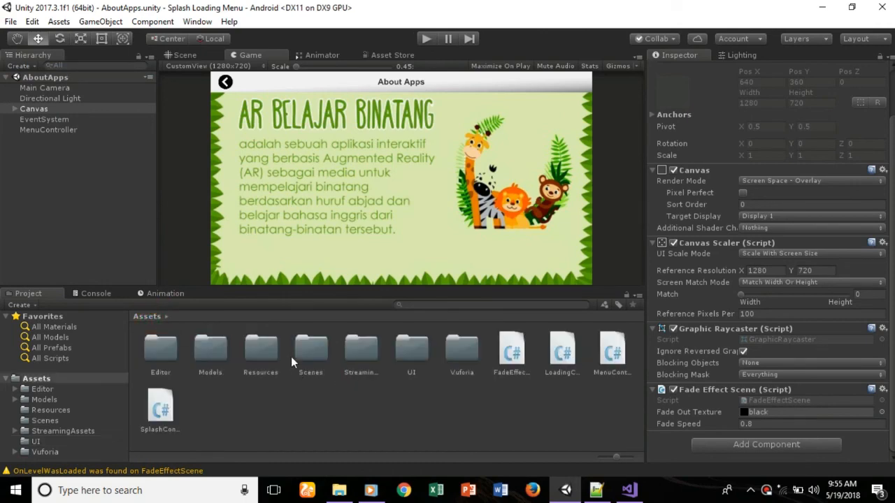
pyautogui.doubleClick(303, 355)
pyautogui.doubleClick(298, 351)
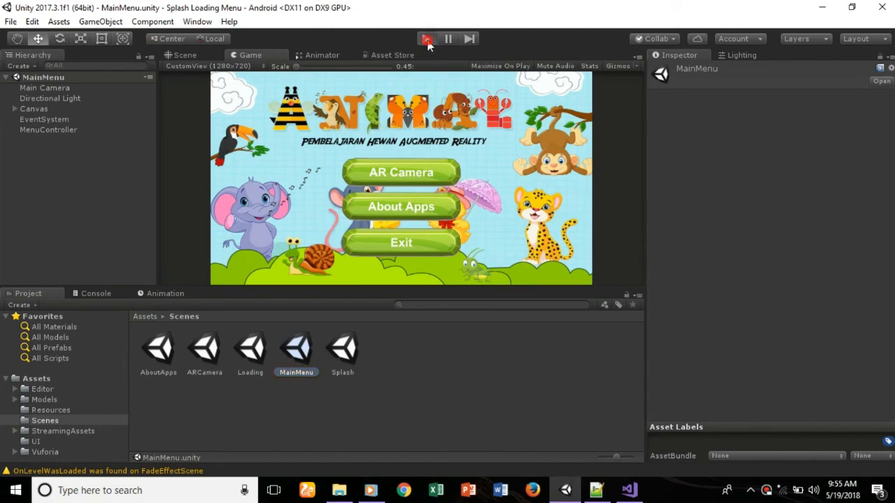
# Play-test the fade transitions from MainMenu to AR Camera and About Apps and back, and stop the game.
pyautogui.click(427, 39)
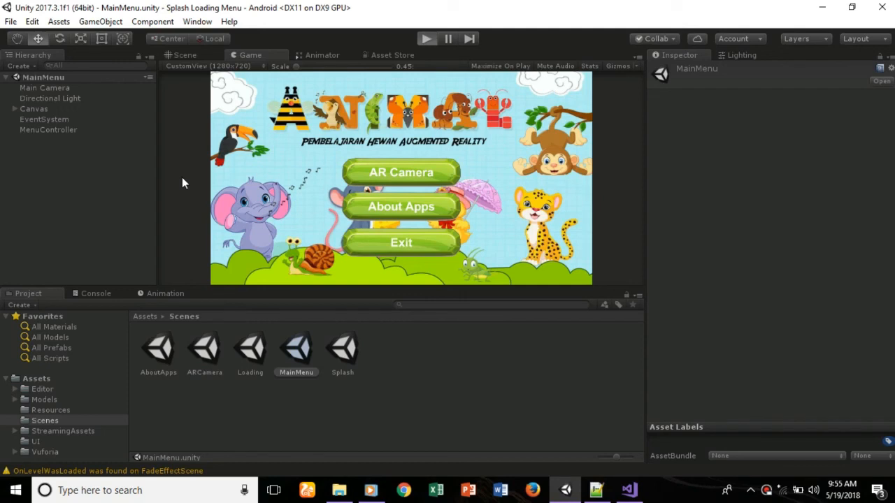
pyautogui.hotkey('ctrl', 'p')
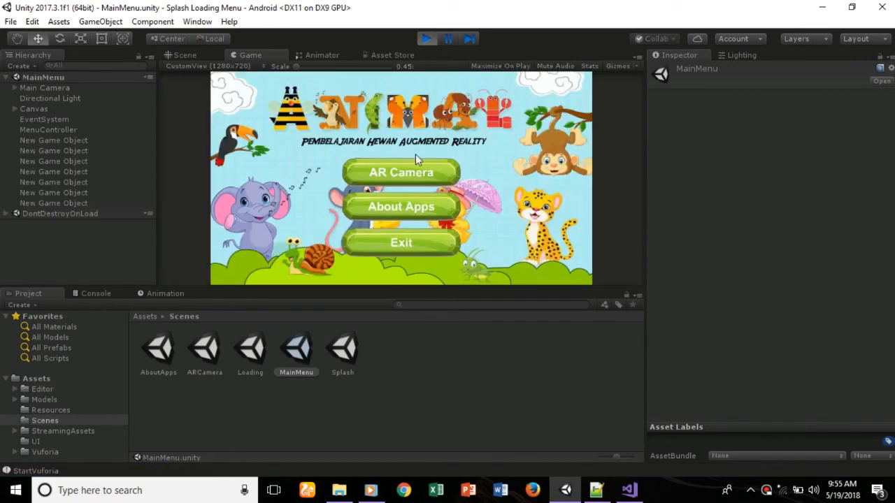
pyautogui.click(407, 174)
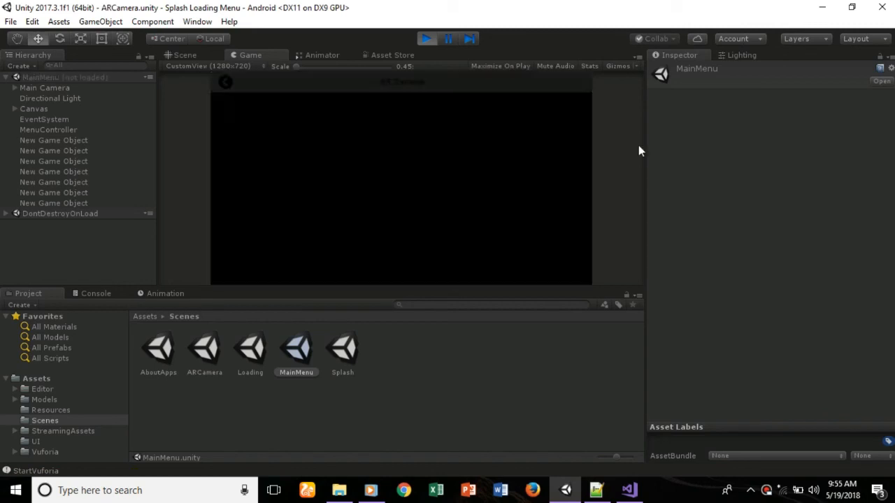
pyautogui.click(226, 83)
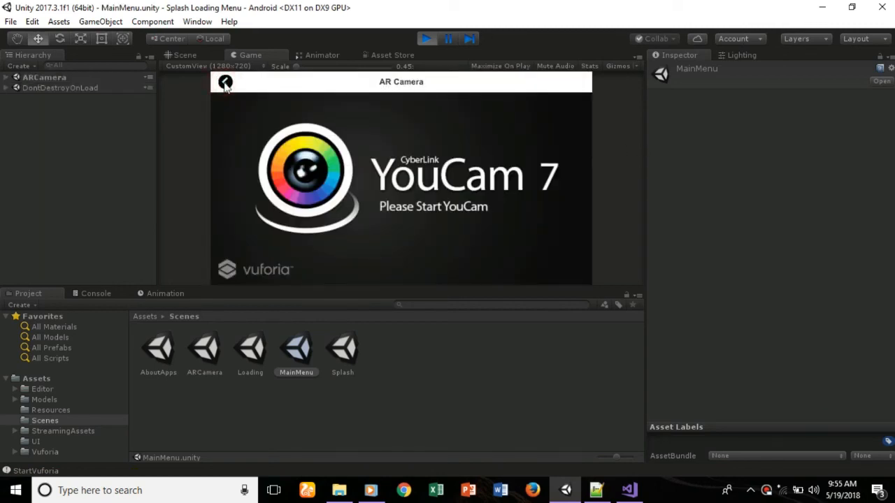
pyautogui.click(414, 209)
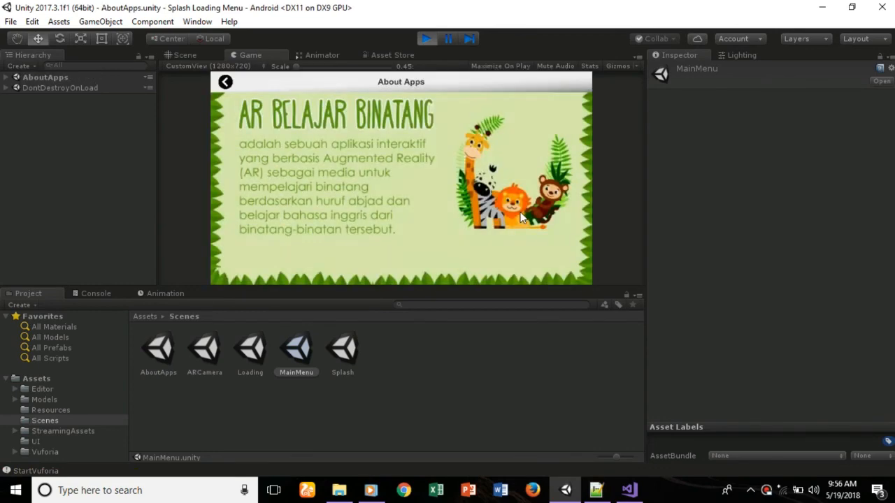
pyautogui.click(225, 82)
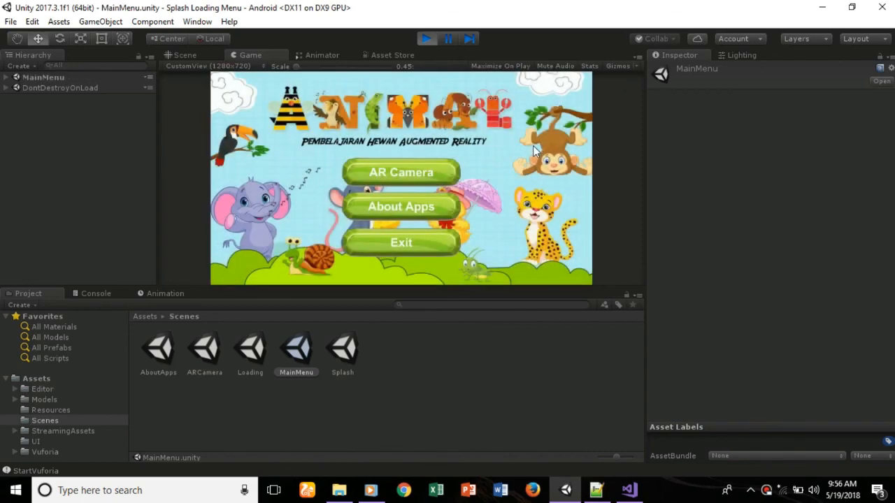
pyautogui.click(425, 40)
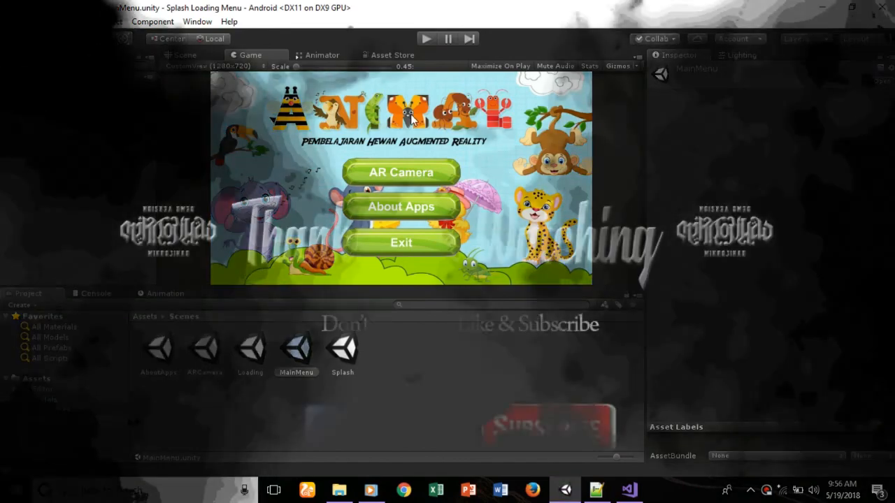